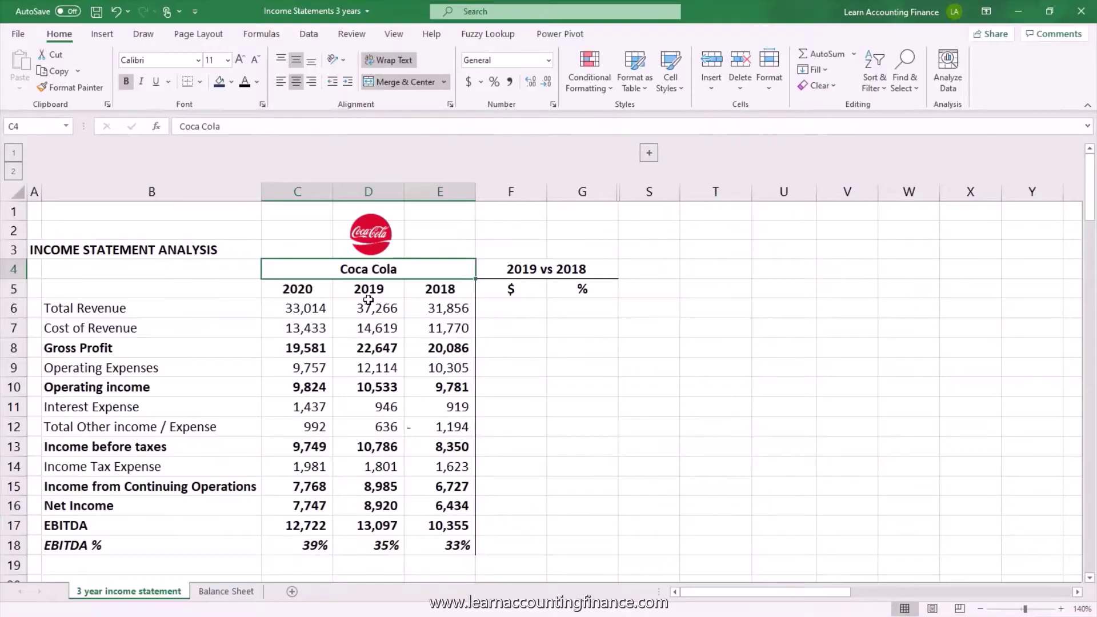
- Review the 2020, 2019 and 2018 year headers and their Total Revenue values
left_click(443, 309)
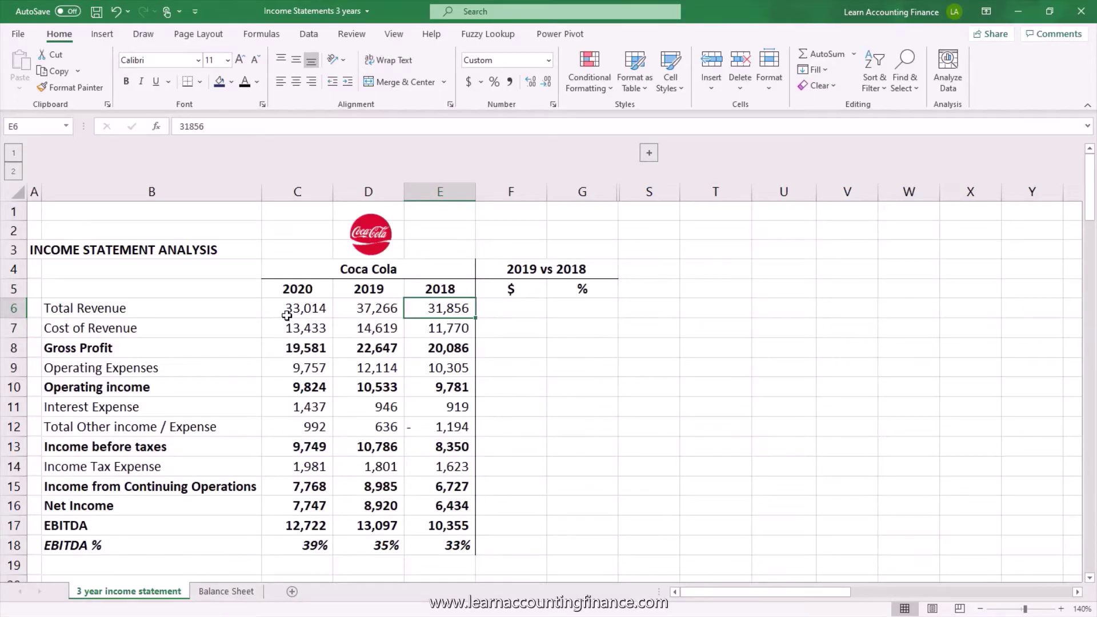
left_click_drag(282, 313, 423, 309)
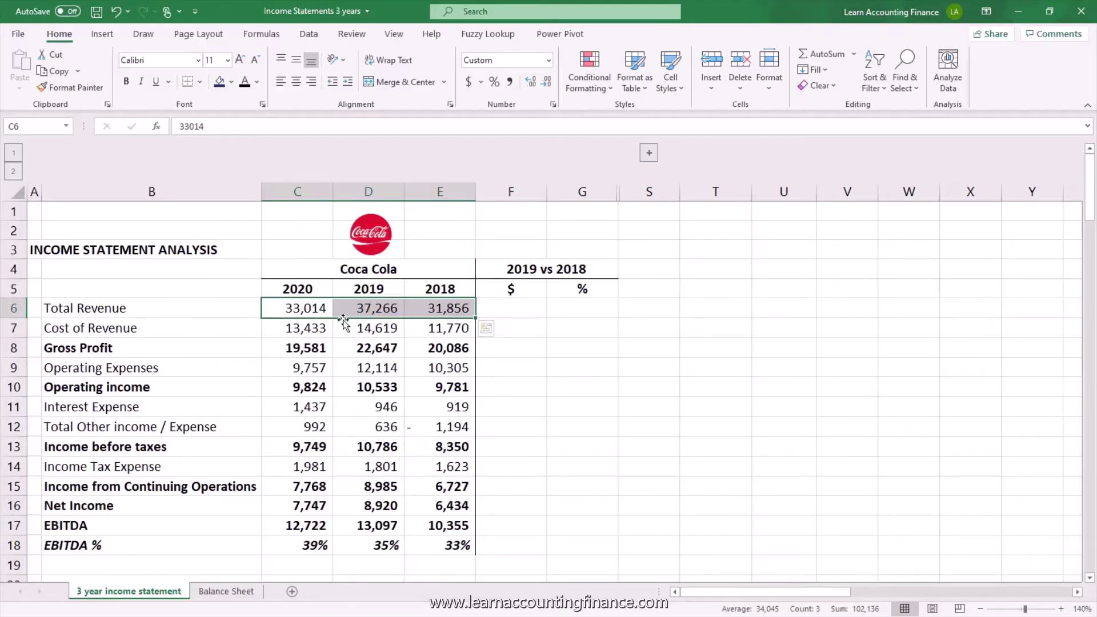
left_click(309, 290)
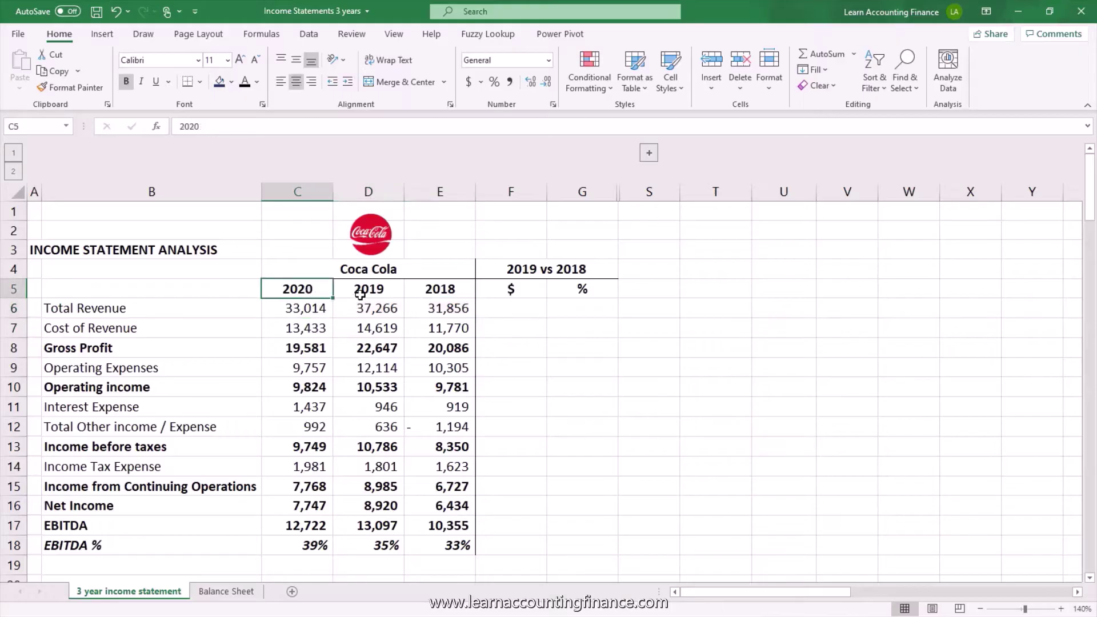
left_click(359, 295)
left_click(437, 292)
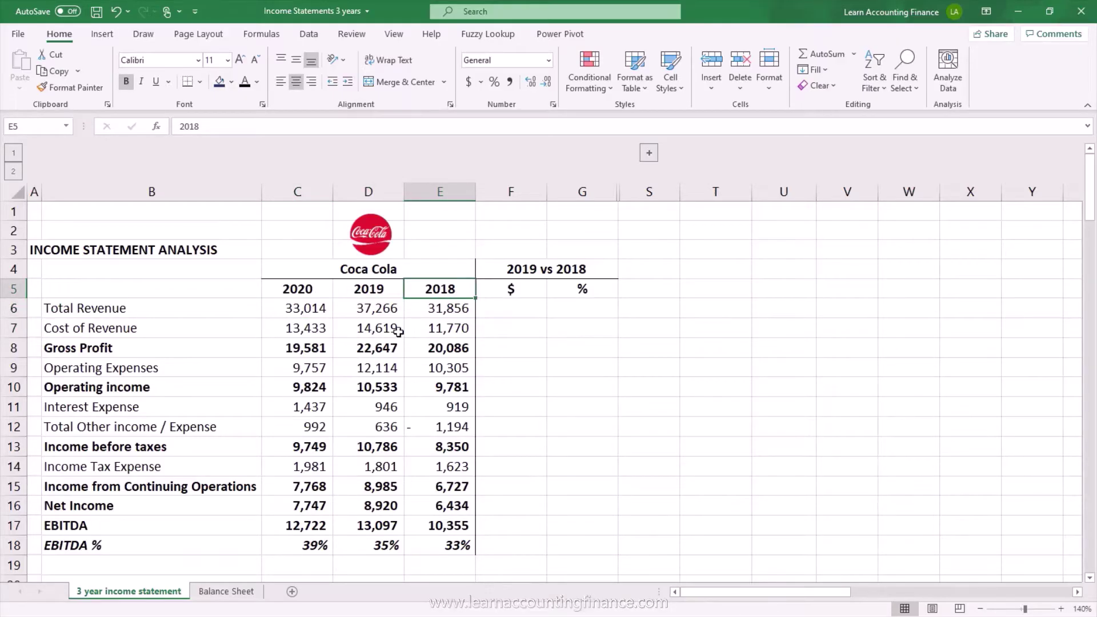
left_click(327, 311)
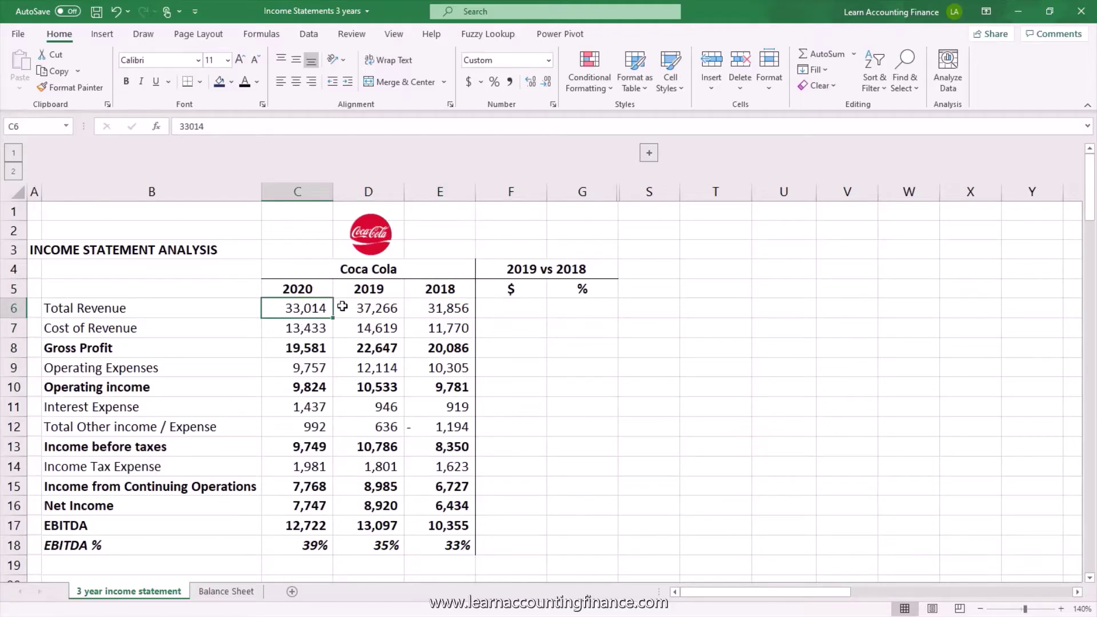
left_click(350, 311)
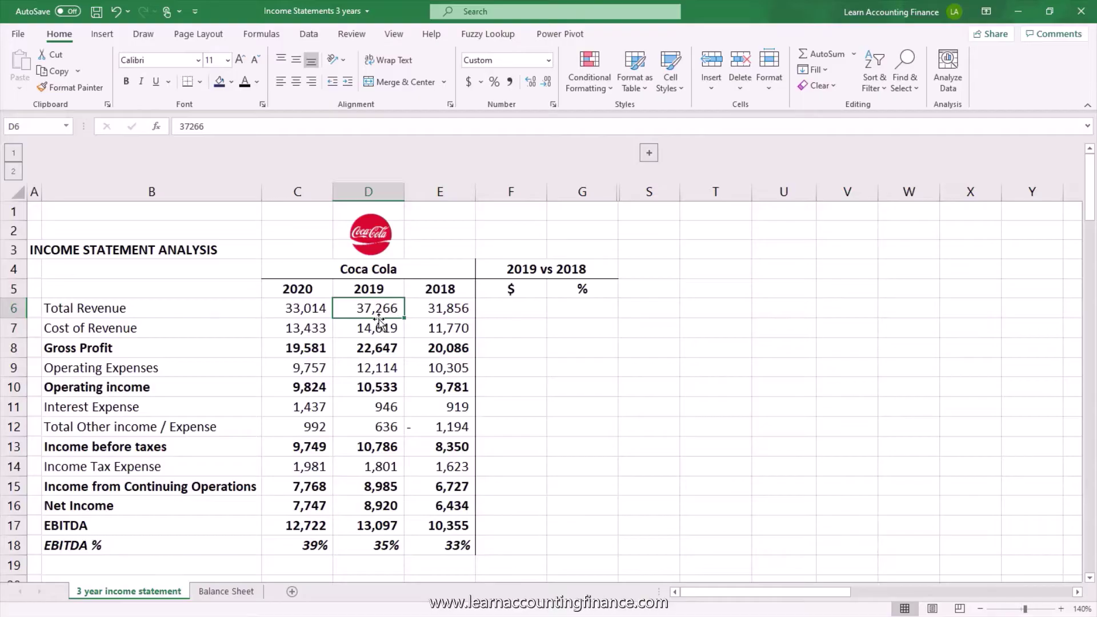
left_click(320, 309)
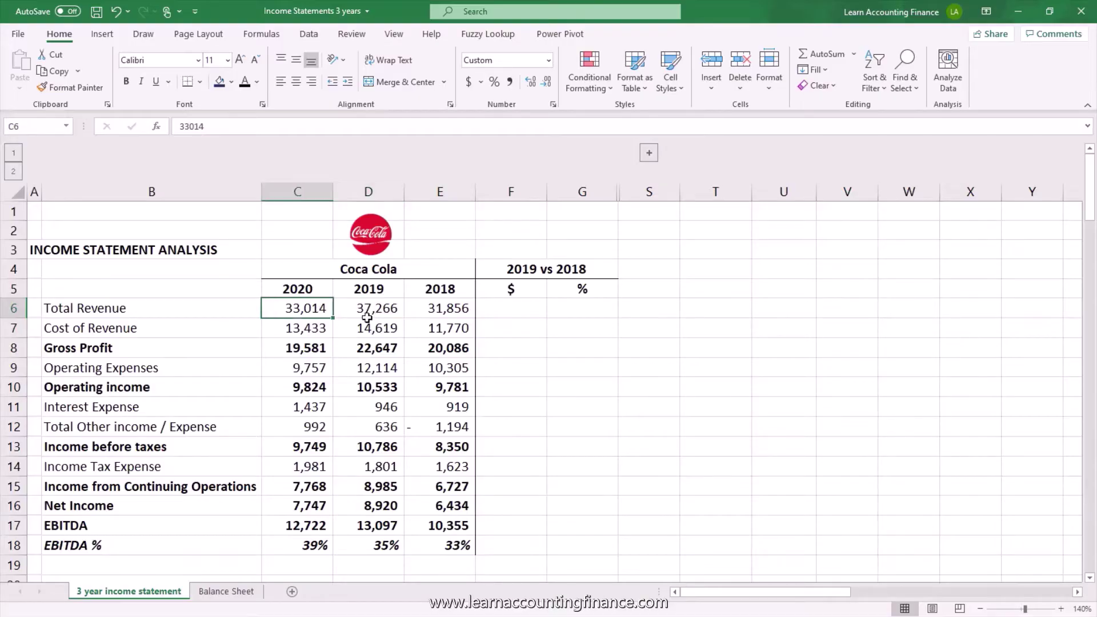
left_click(311, 290)
left_click(354, 290)
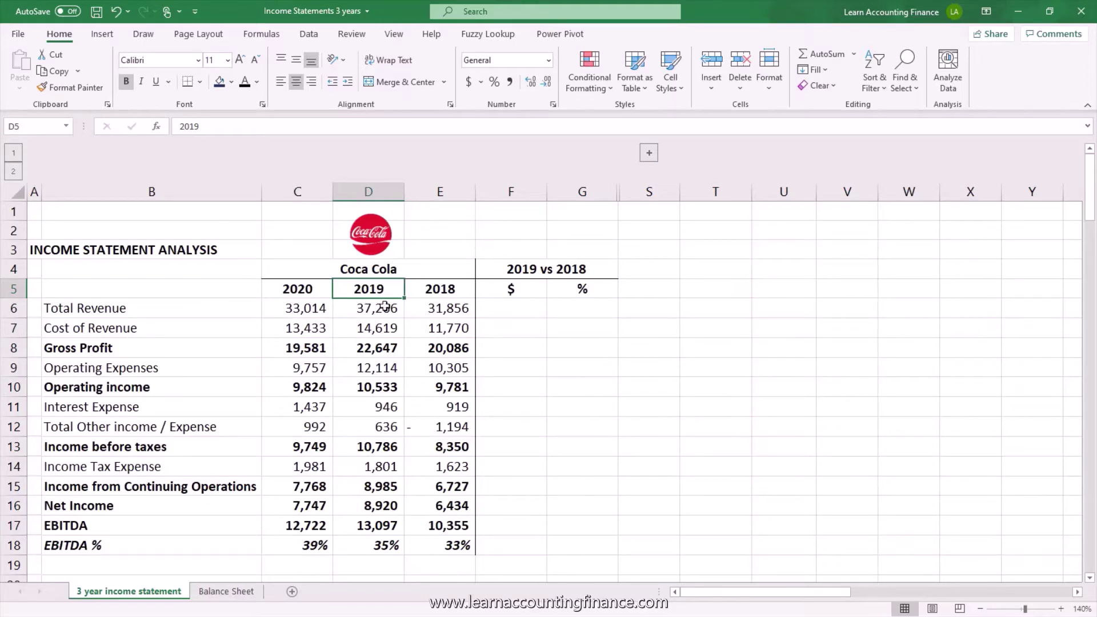
left_click(424, 309)
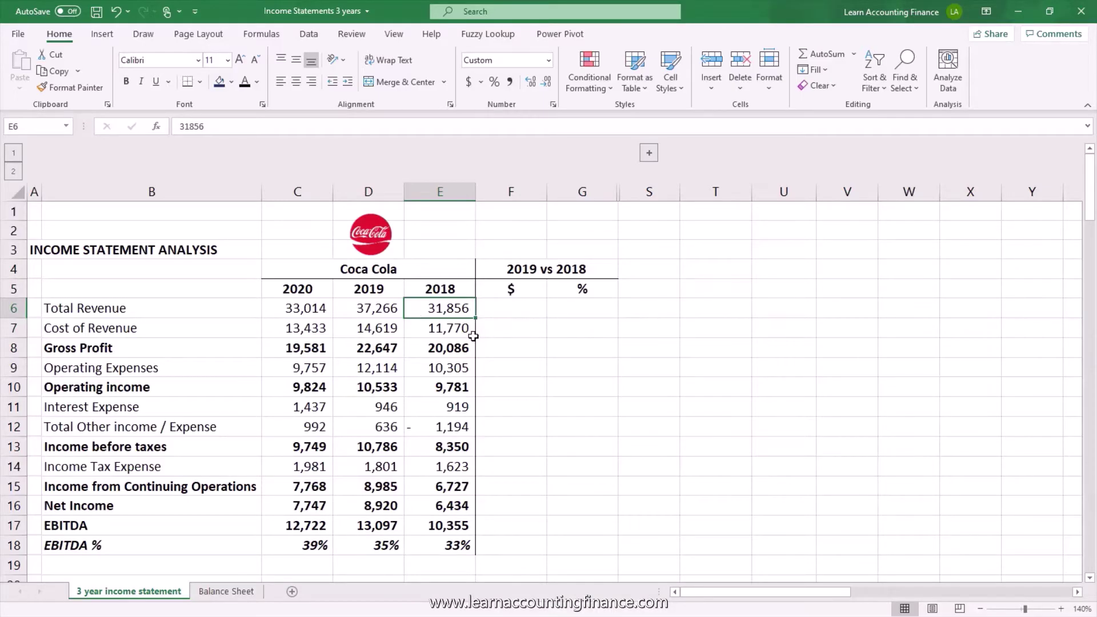
left_click(385, 309)
left_click(442, 307)
left_click(301, 309)
left_click(365, 303)
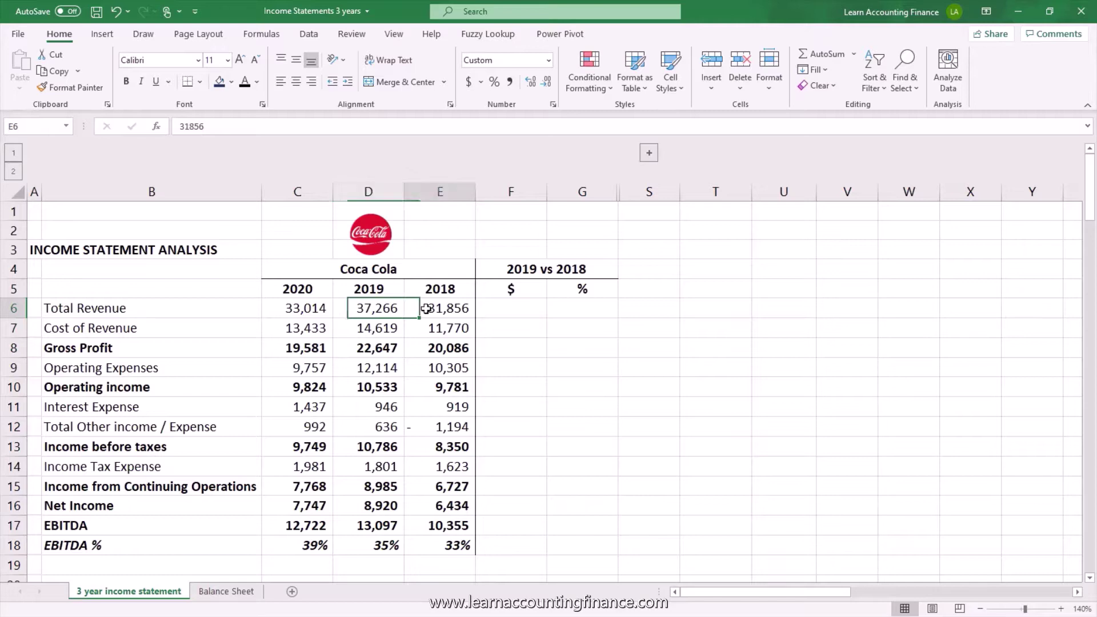
left_click(421, 308)
left_click(377, 311)
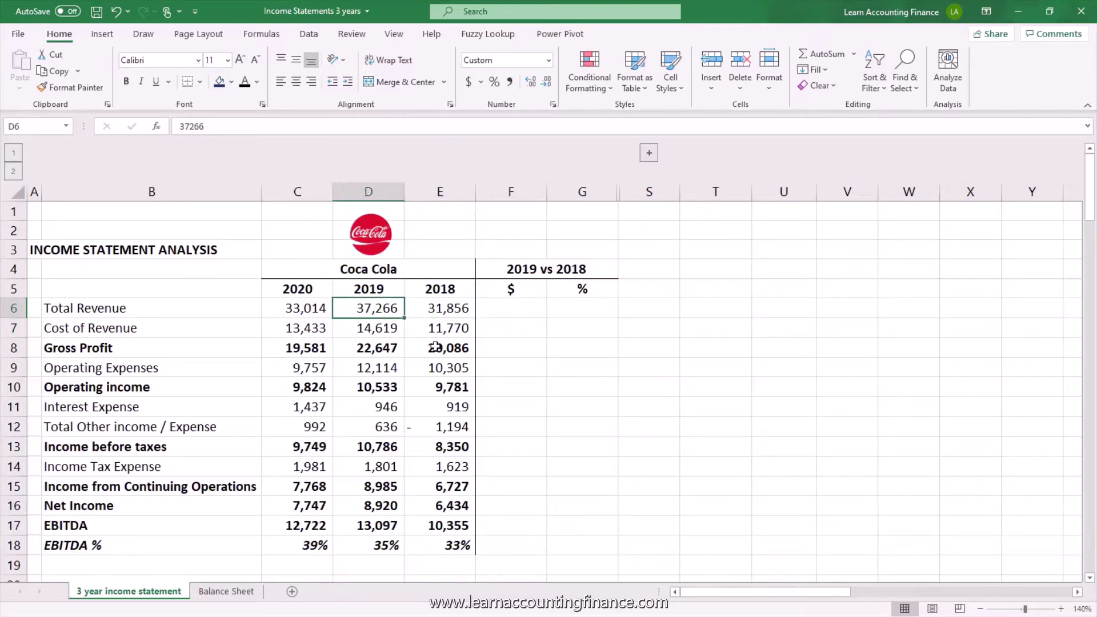
left_click(317, 309)
left_click(354, 308)
left_click(312, 313)
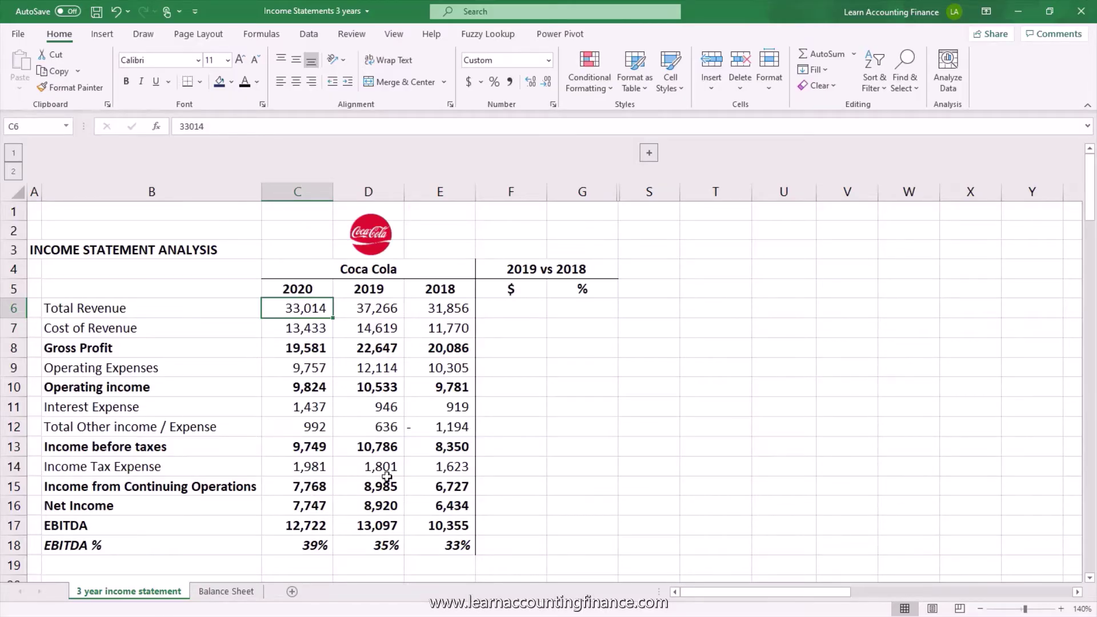
- Review the 2019 vs 2018 $ and % change columns against the revenue figures, selecting F6
left_click(534, 273)
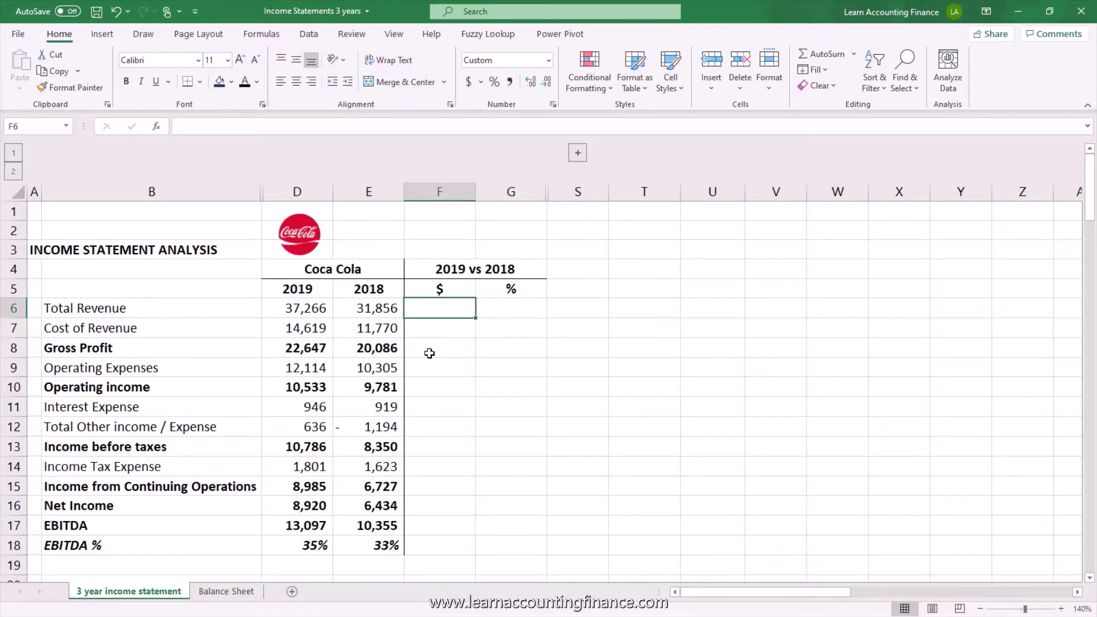
left_click(449, 287)
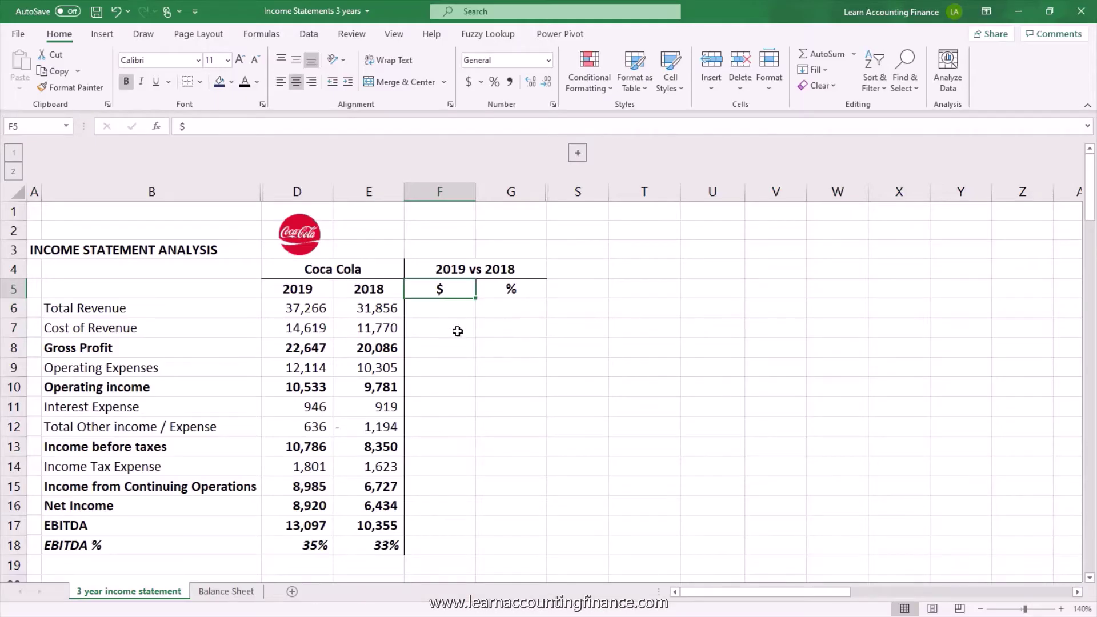
left_click(514, 289)
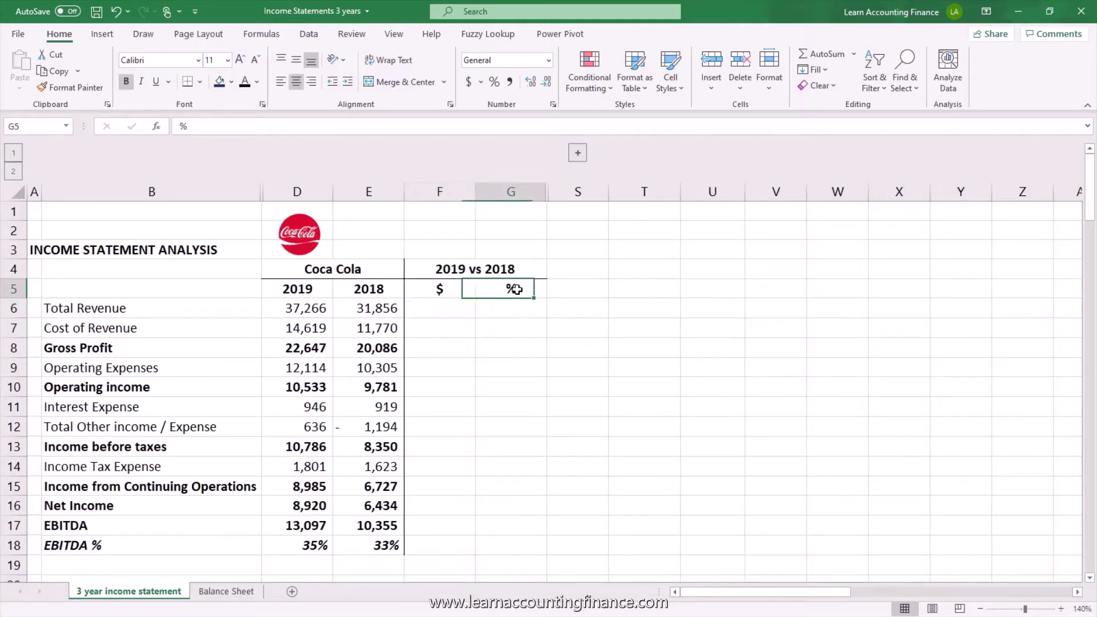
left_click(507, 312)
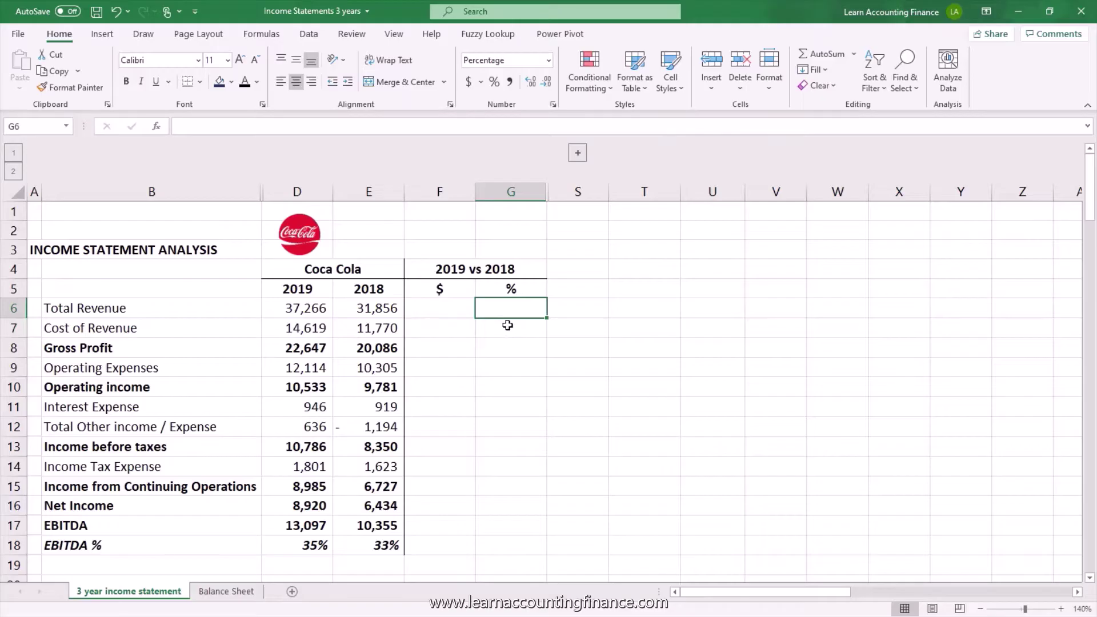
left_click(429, 310)
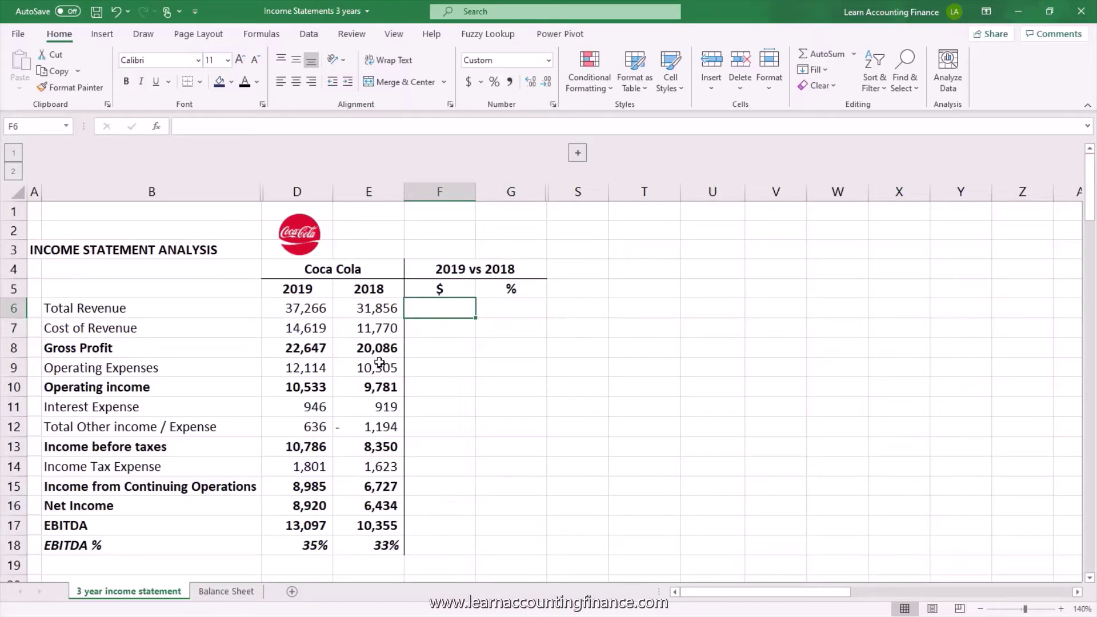
left_click(312, 309)
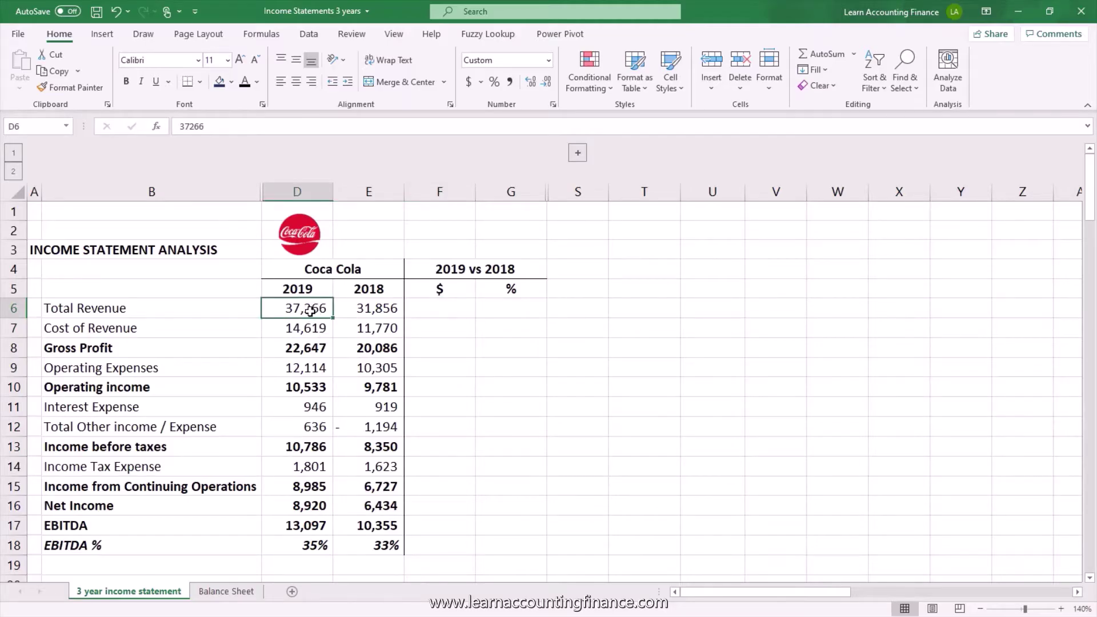
left_click(384, 310)
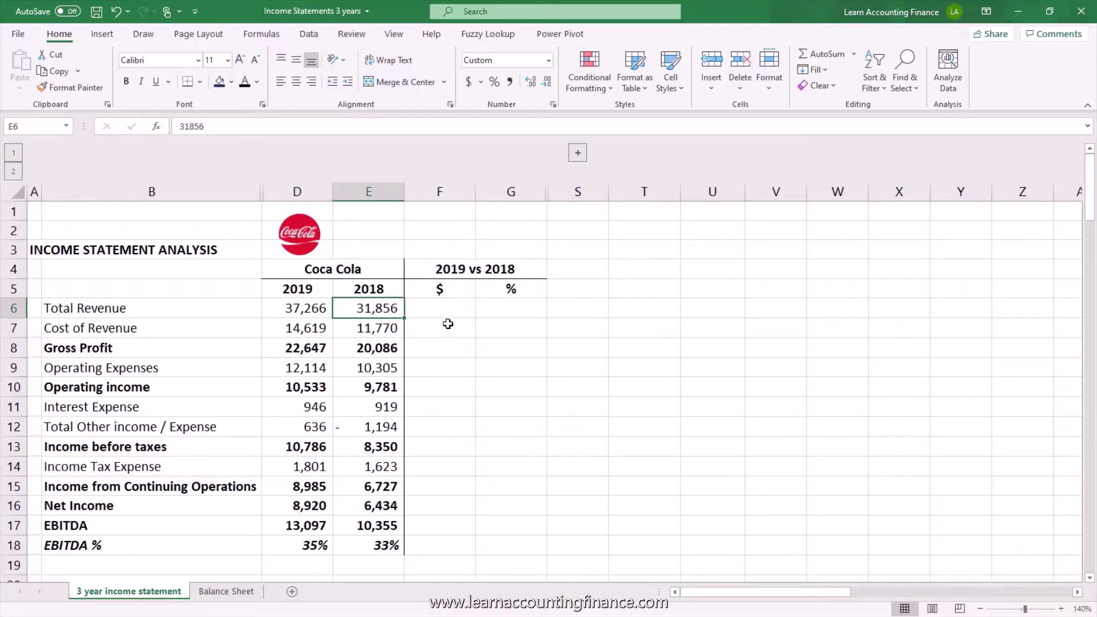
left_click(460, 307)
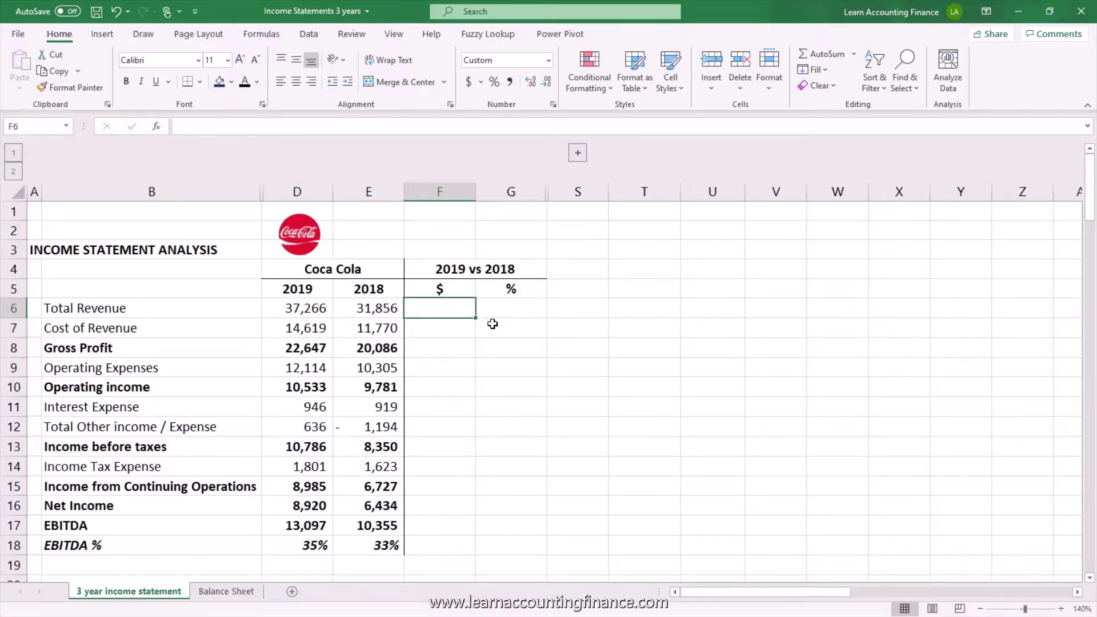
- Enter =D6-E6 in F6, giving a 5,410 Total Revenue dollar change
type("=")
key("Left")
key("Left")
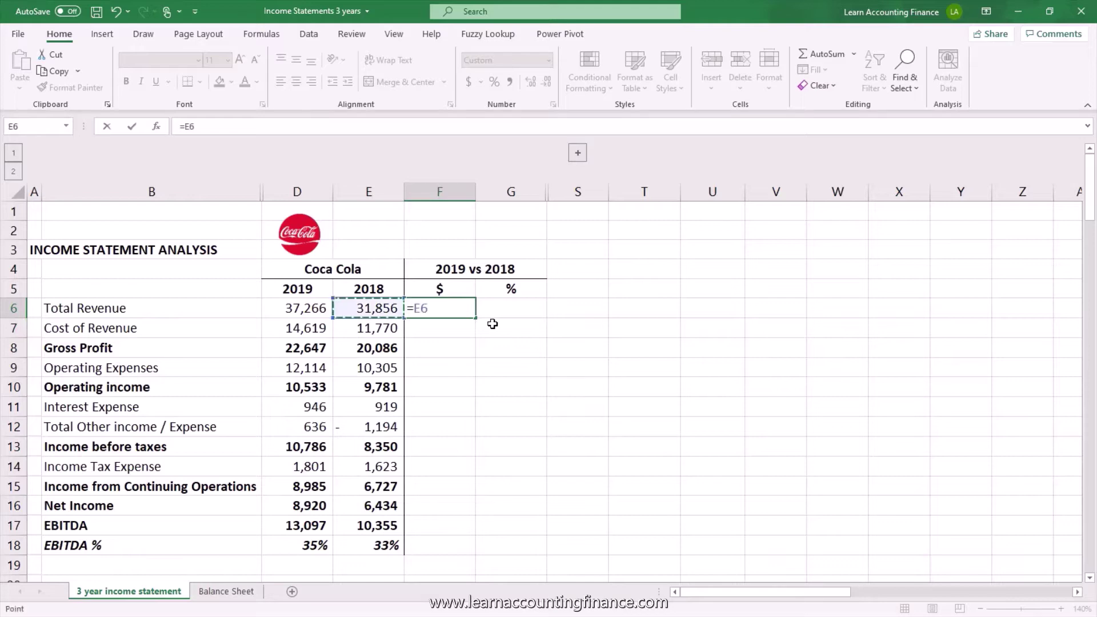
type("-")
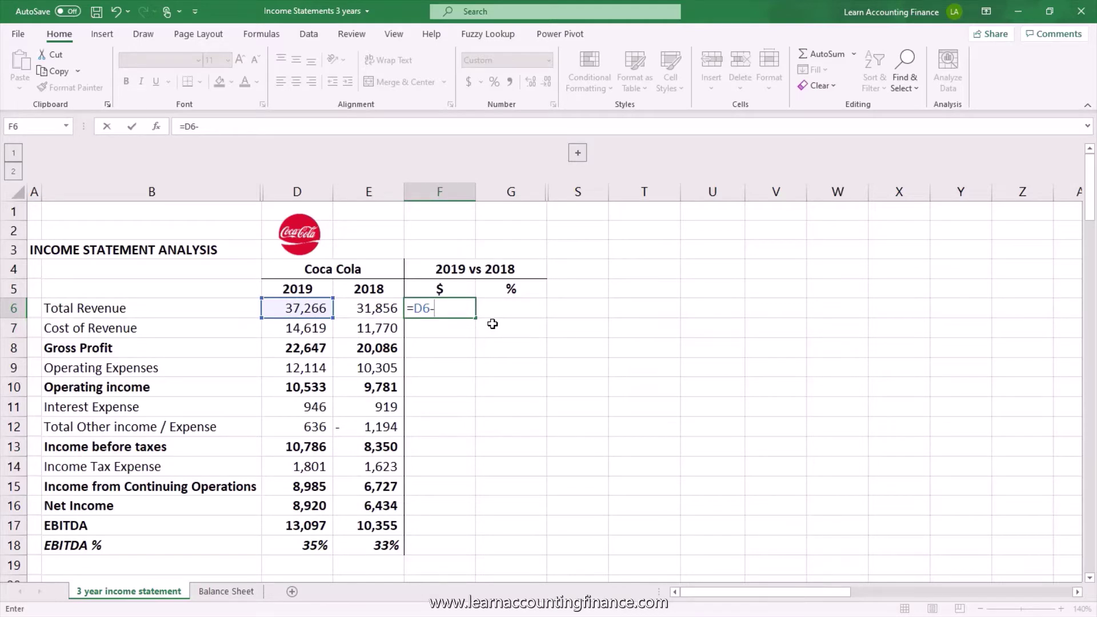
key("Left")
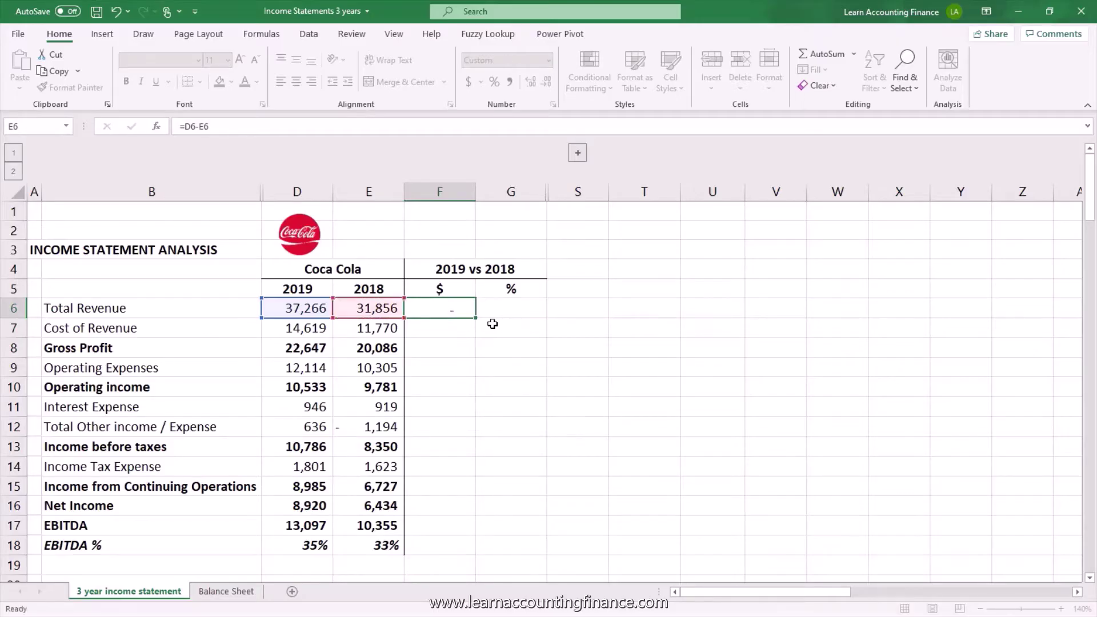
key("Return")
key("Up")
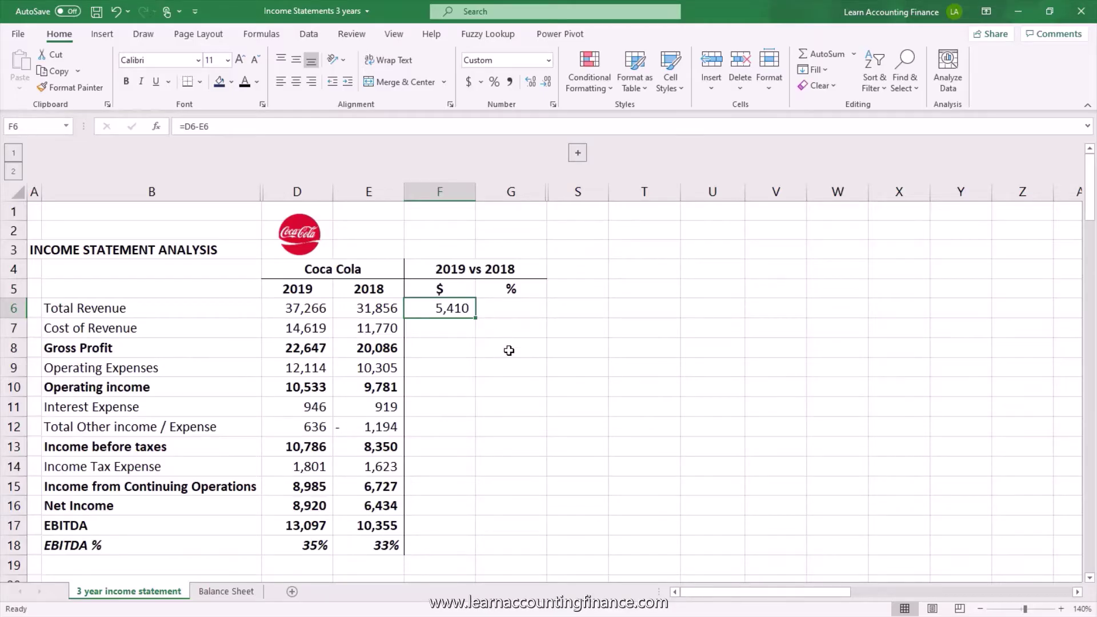
left_click(521, 314)
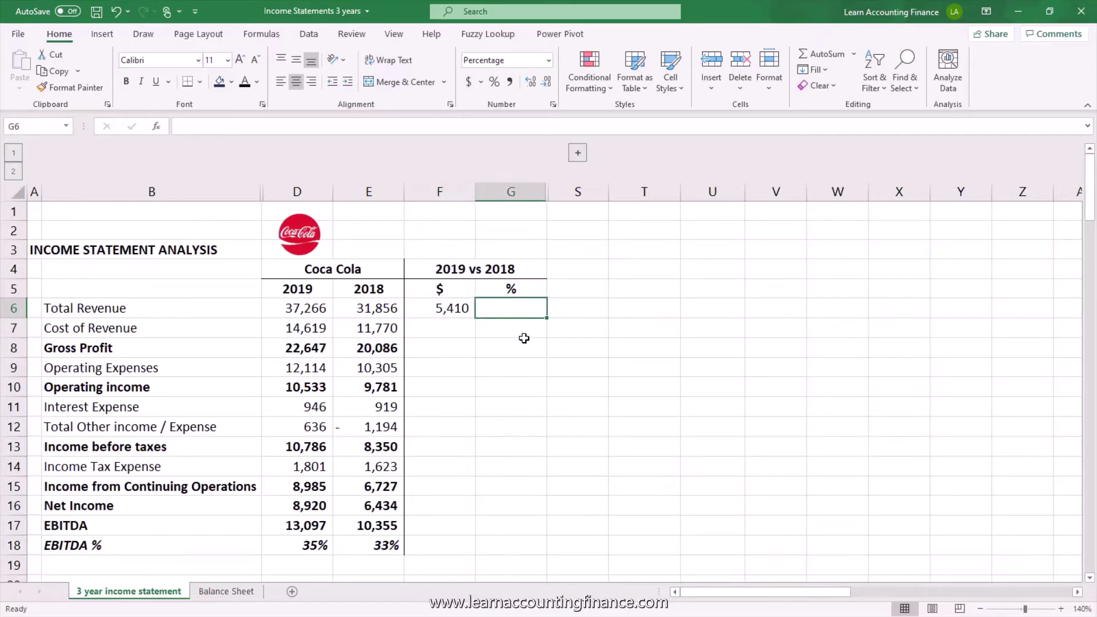
- Enter =D6/E6-1 in G6, giving a 17% Total Revenue change
type("=")
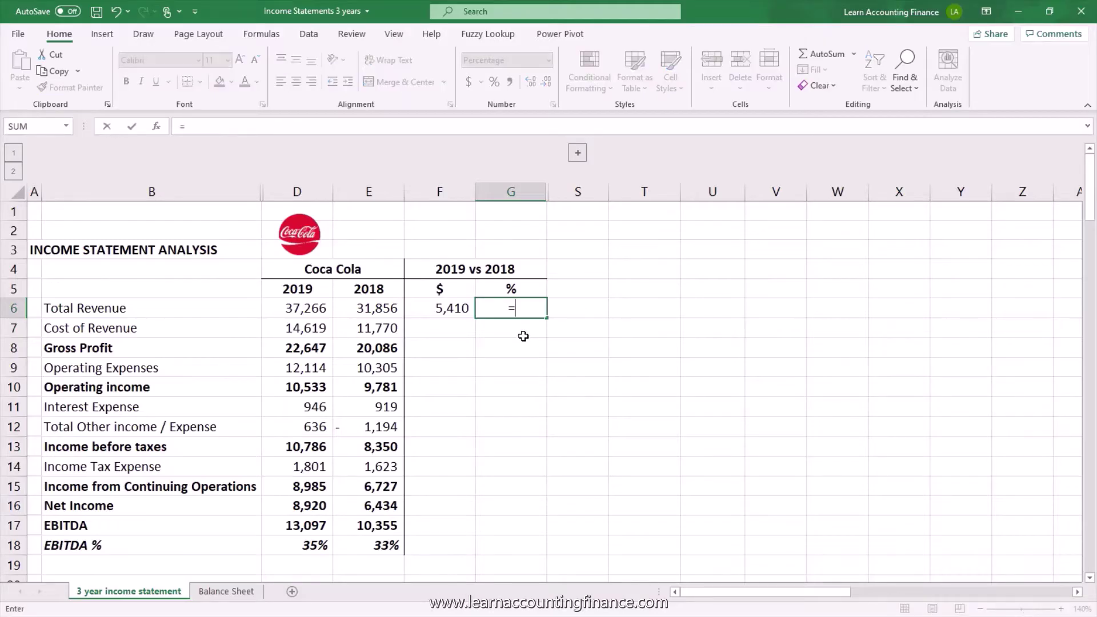
key("Left")
key("Left")
key("Left")
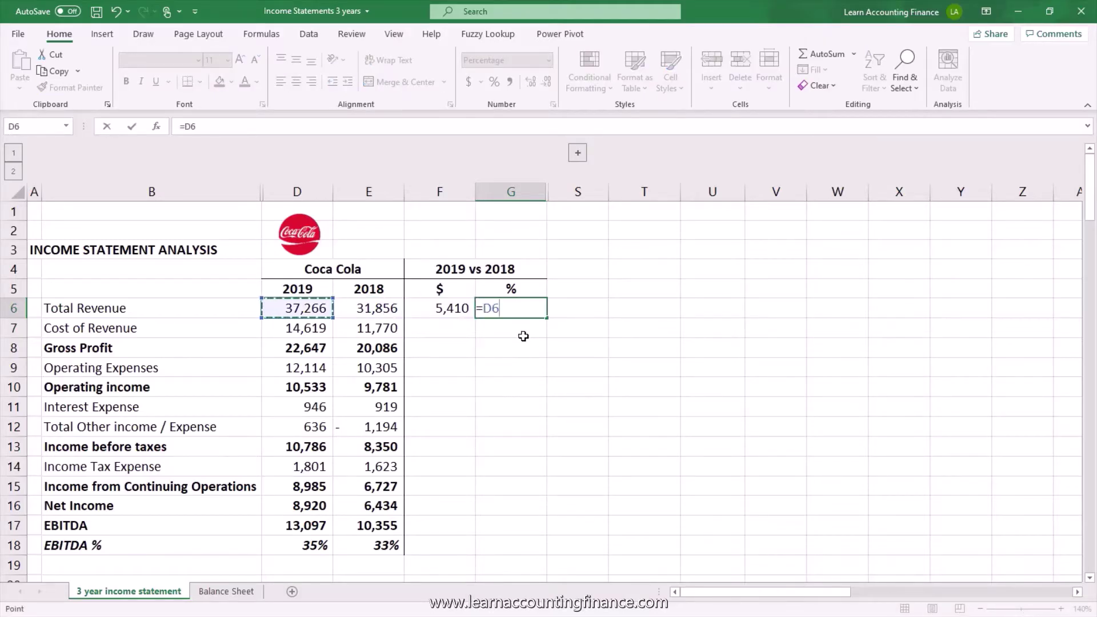
type("/")
key("Left")
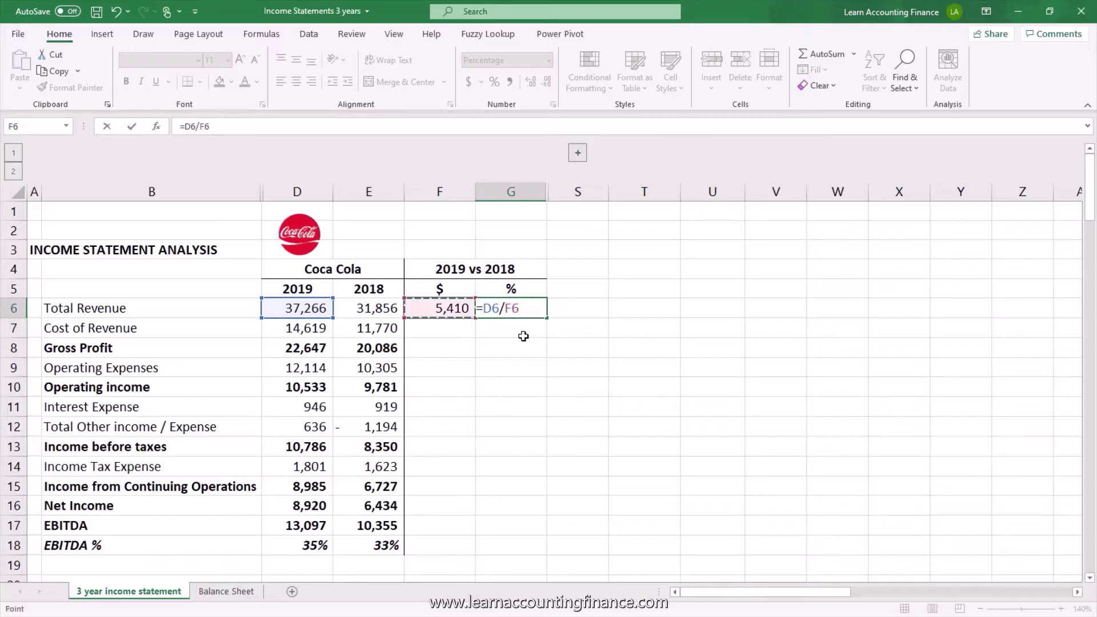
key("Left")
type("-1")
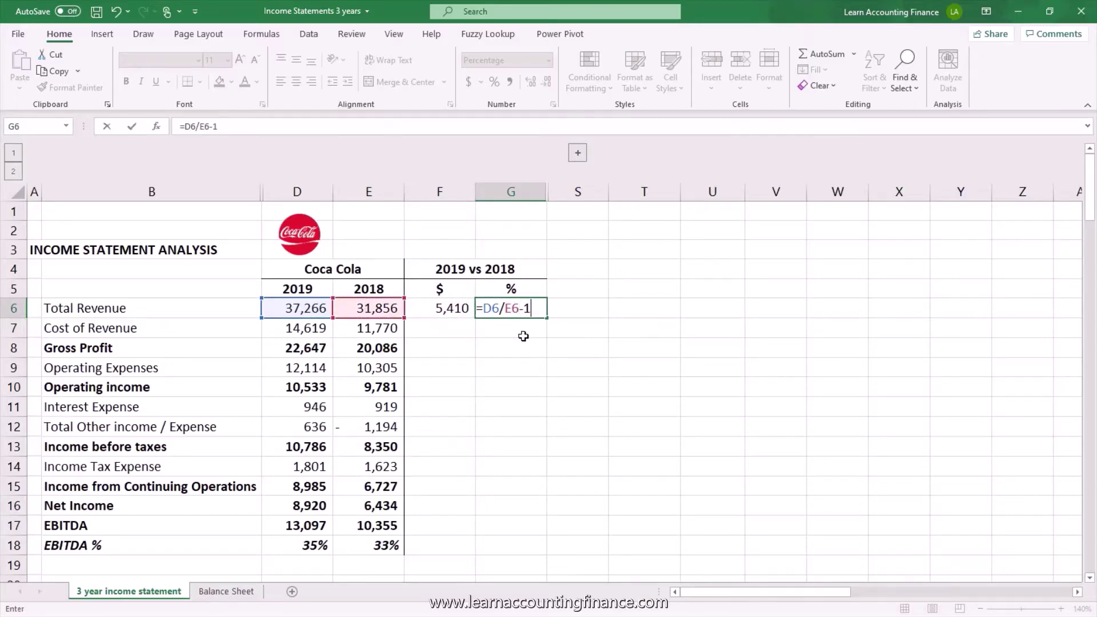
key("Return")
key("Up")
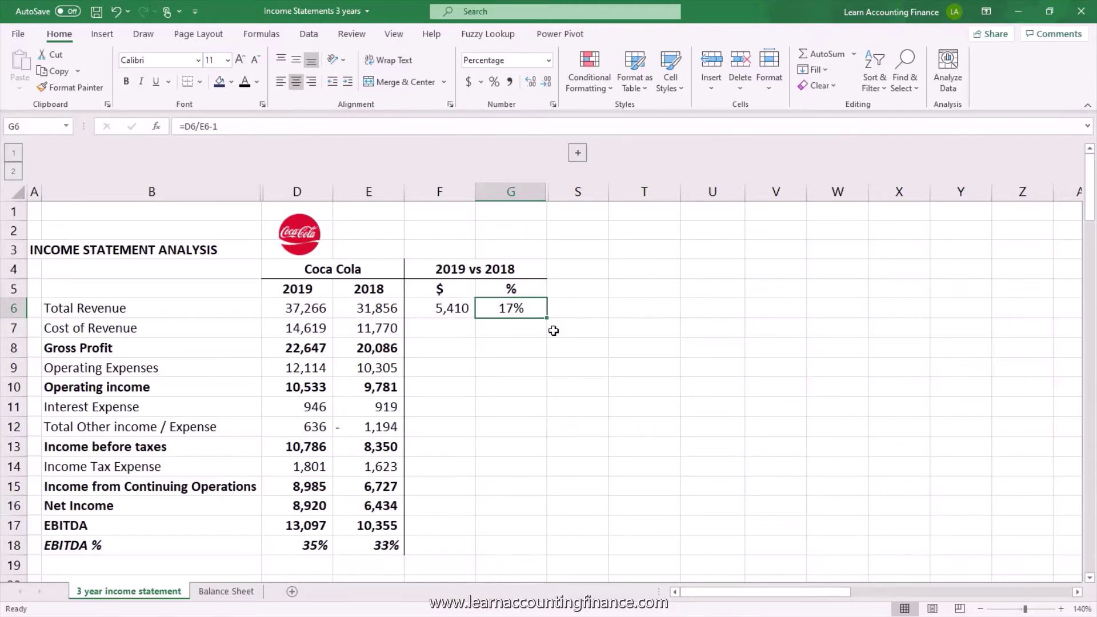
- Rewrite G6 as =F6/E6, the dollar change over 2018 revenue, still 17%
type("=")
key("Left")
type("/")
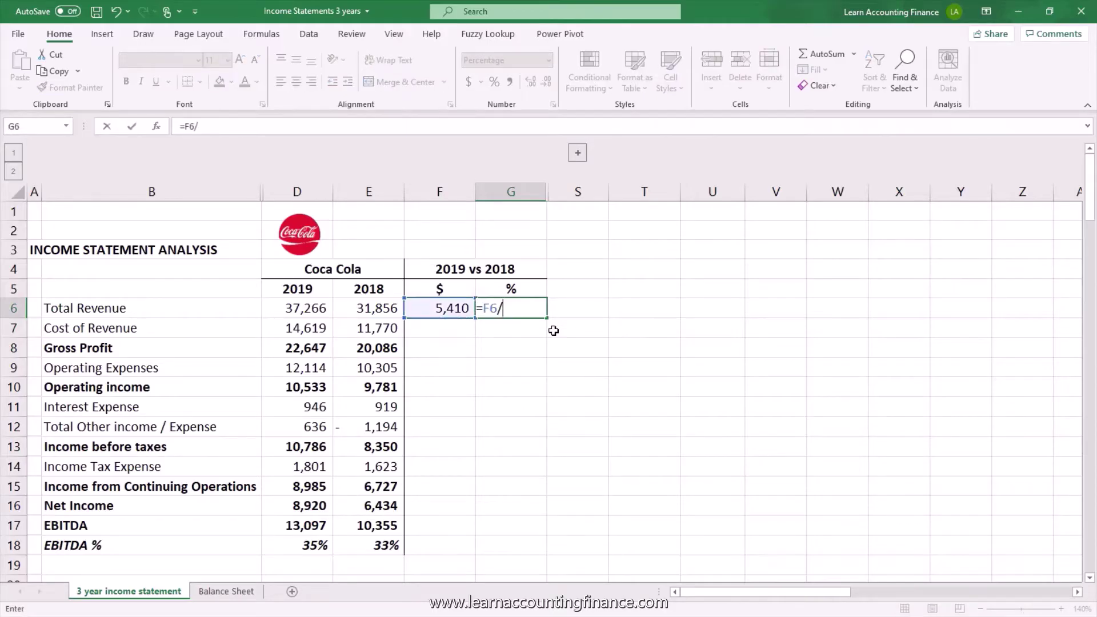
key("Left")
key("Left")
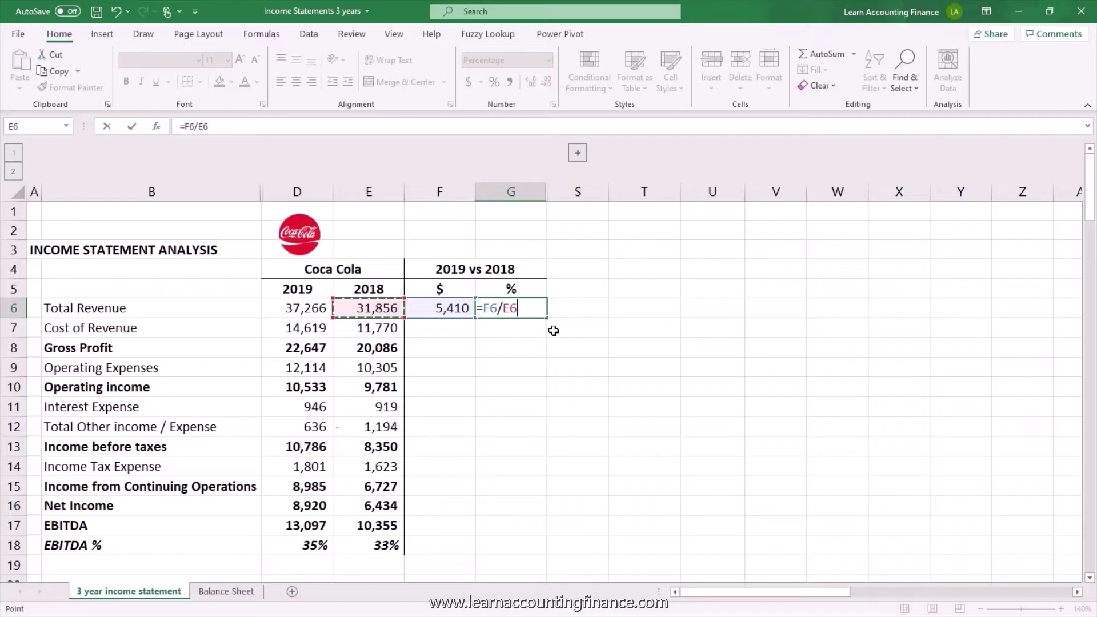
key("Return")
key("Up")
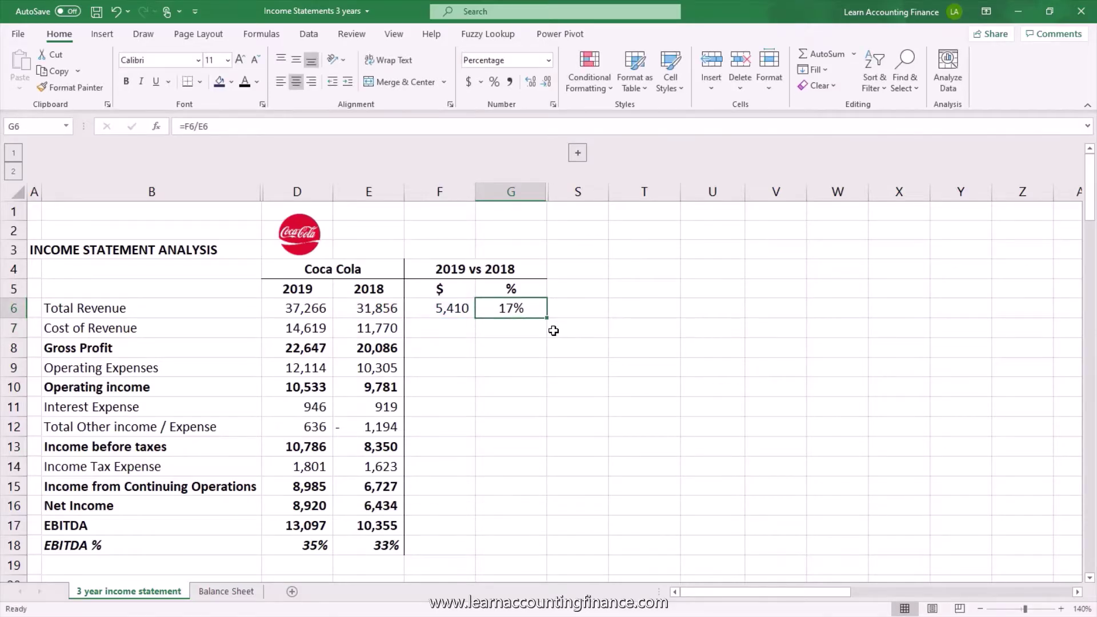
key("Right")
key("Right")
key("Up")
key("Up")
key("Right")
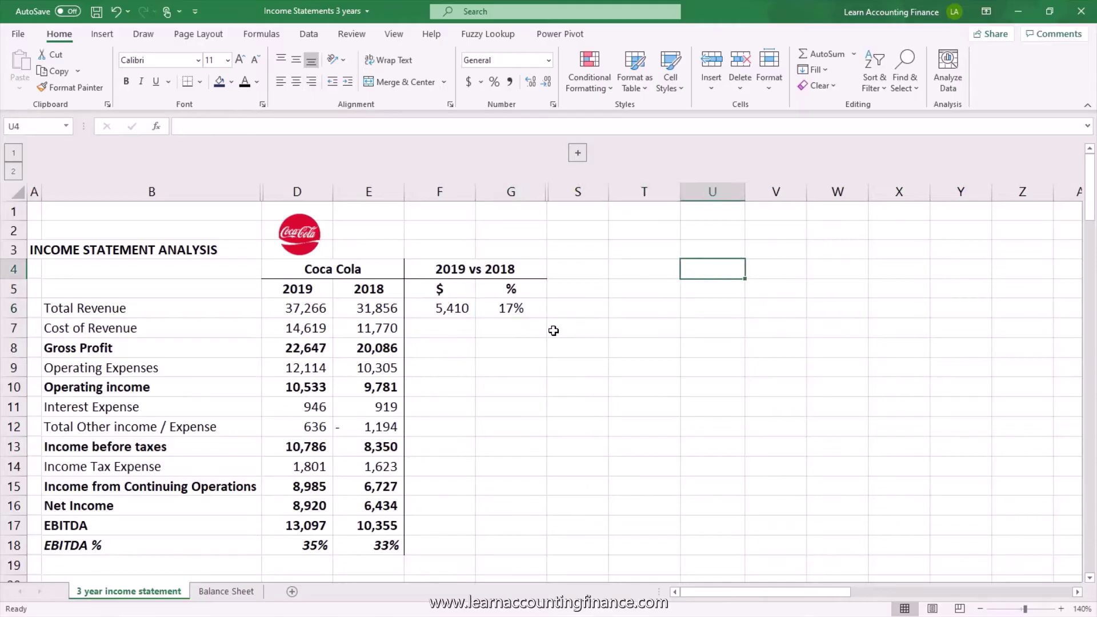
- Type the headings Act, PY, Fcst, Bud and Benchmark across U4:Y4
type("t")
key("Return")
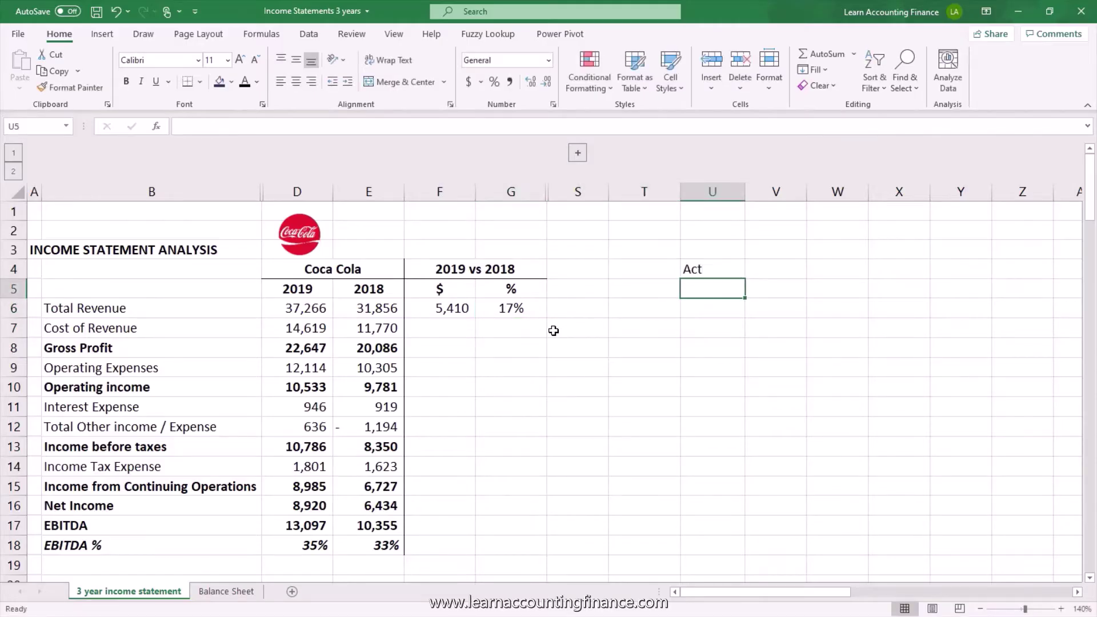
key("Up")
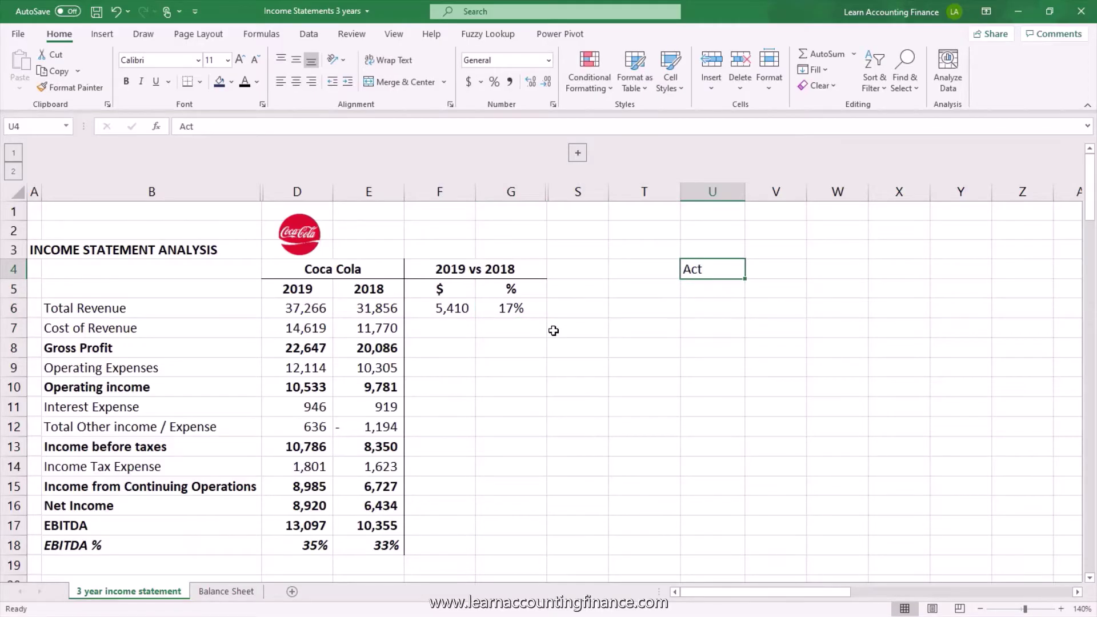
key("Right")
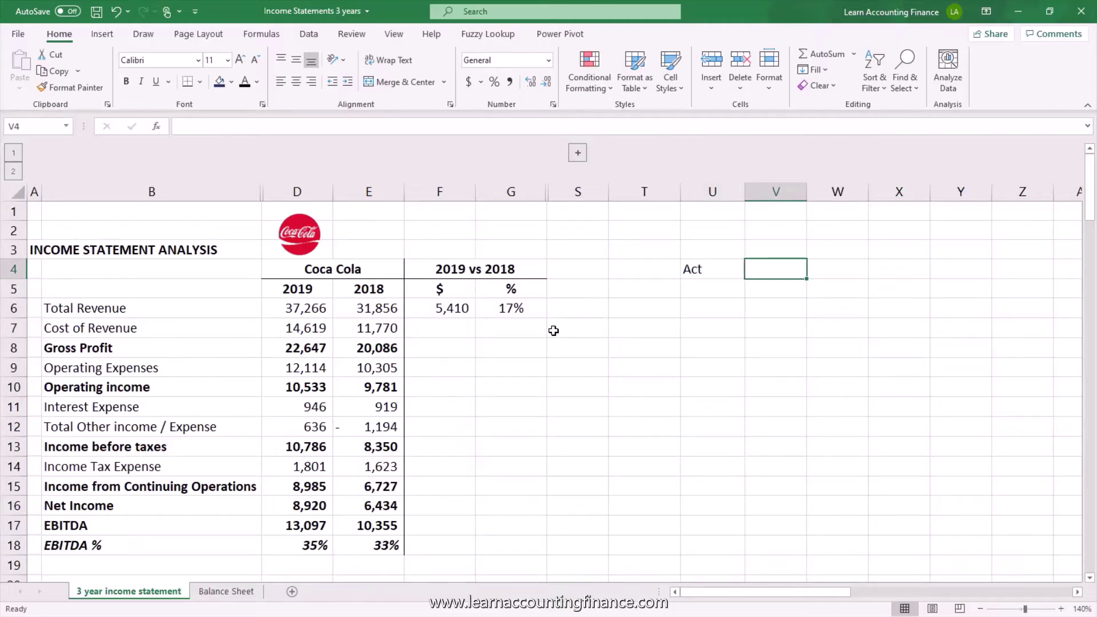
type("PY")
key("Return")
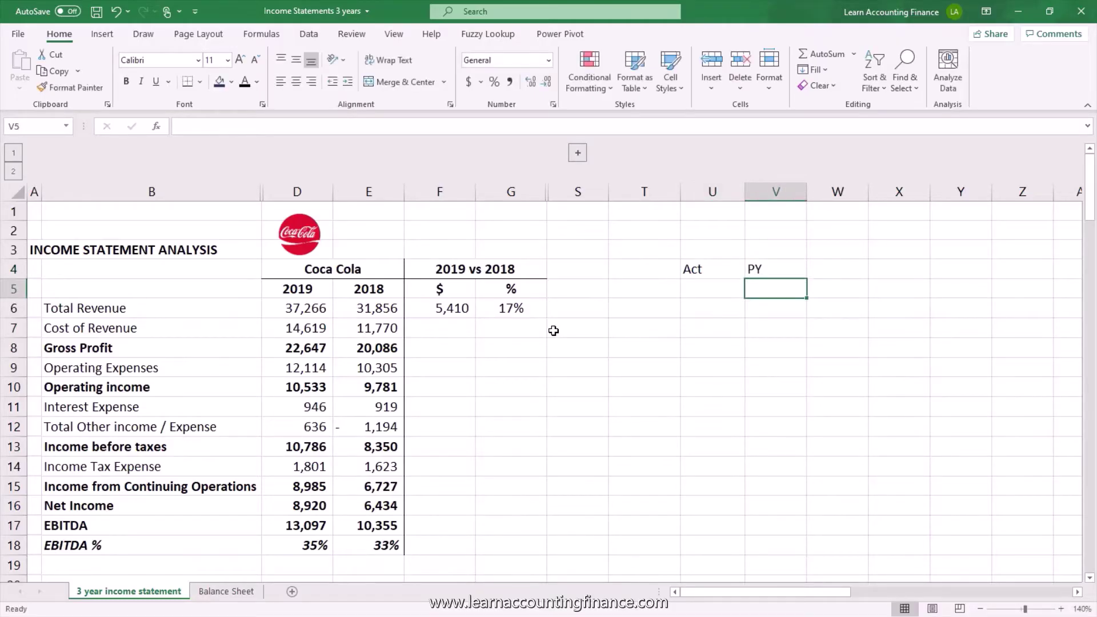
key("Up")
key("Right")
type("Fcst")
key("Return")
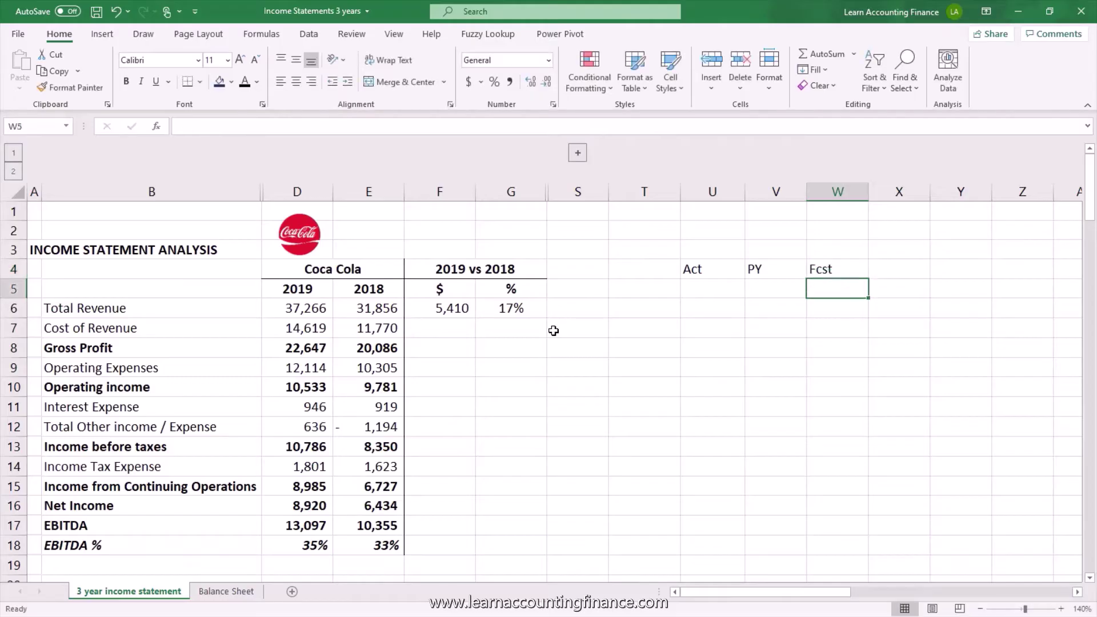
key("Up")
key("Right")
type("Bud")
key("Return")
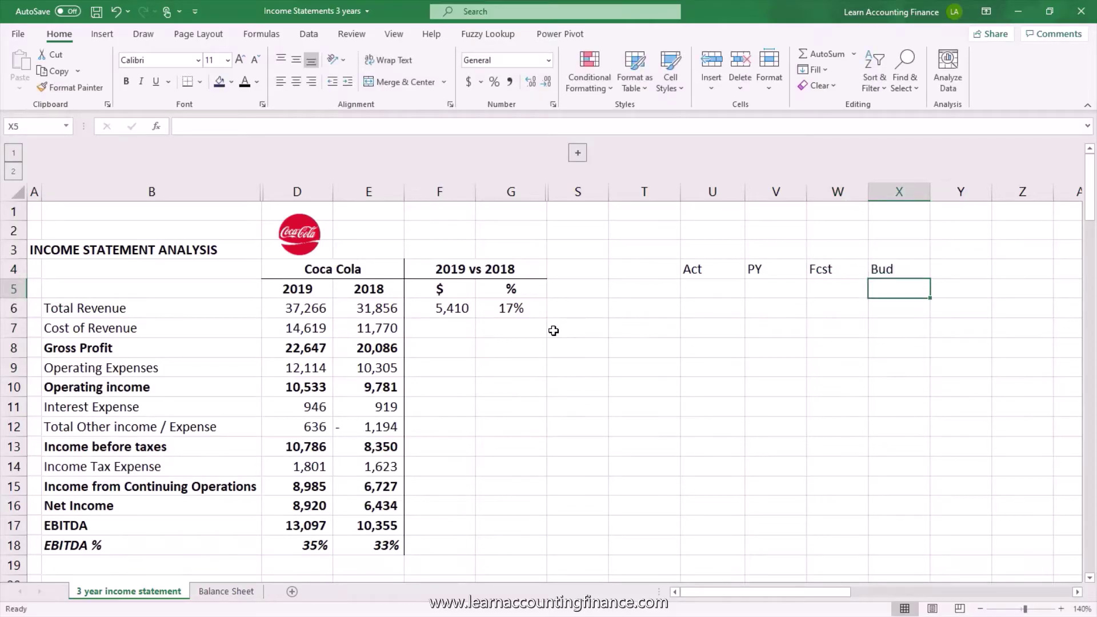
key("Up")
key("Right")
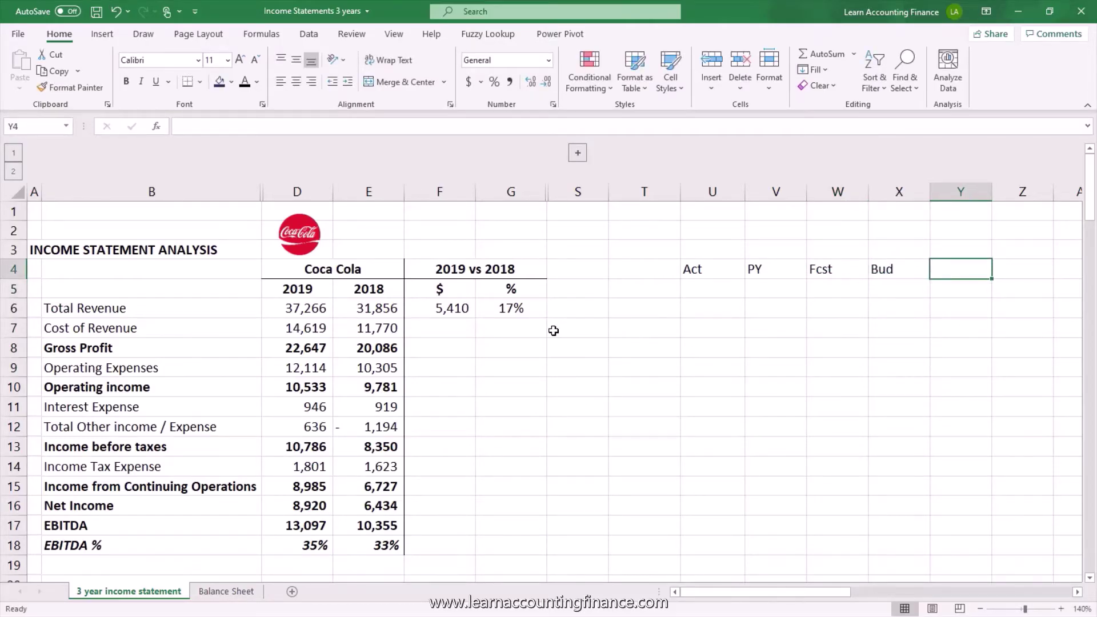
type("Bench")
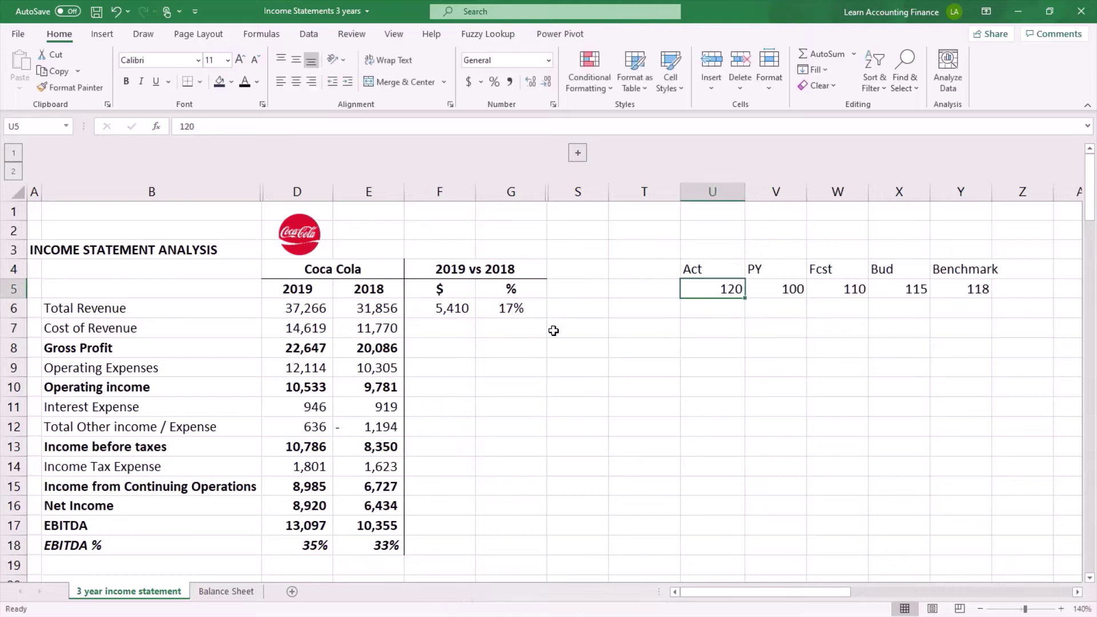
- Review the row 5 sample values 120, 100, 110, 115 and 118 under the headings
key("shift+Right")
key("shift+Right")
key("shift+Right")
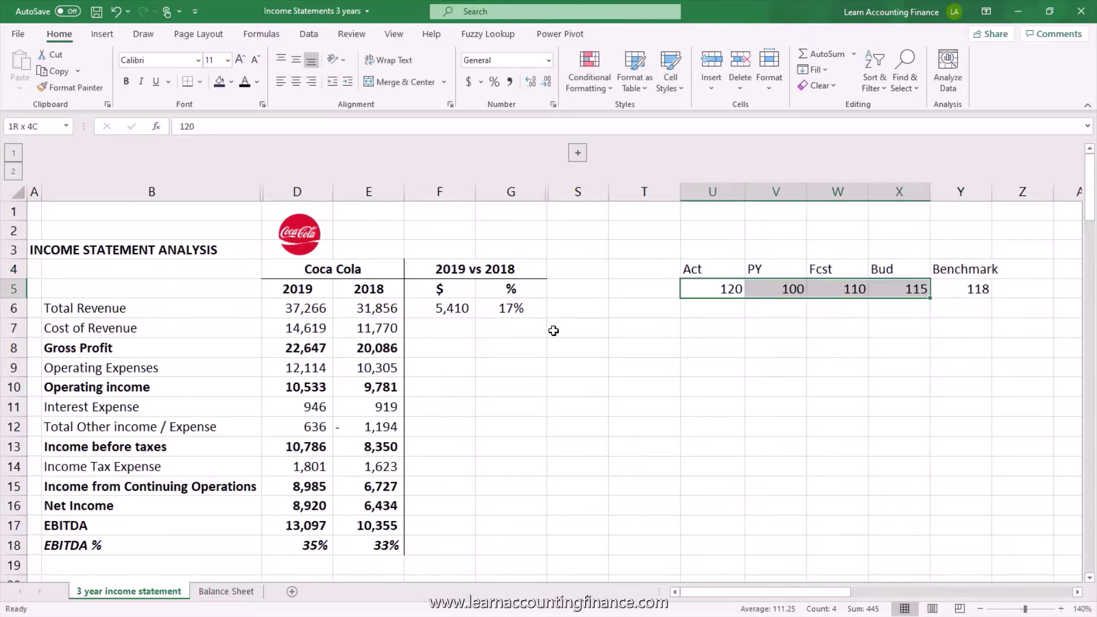
key("shift+Right")
key("Down")
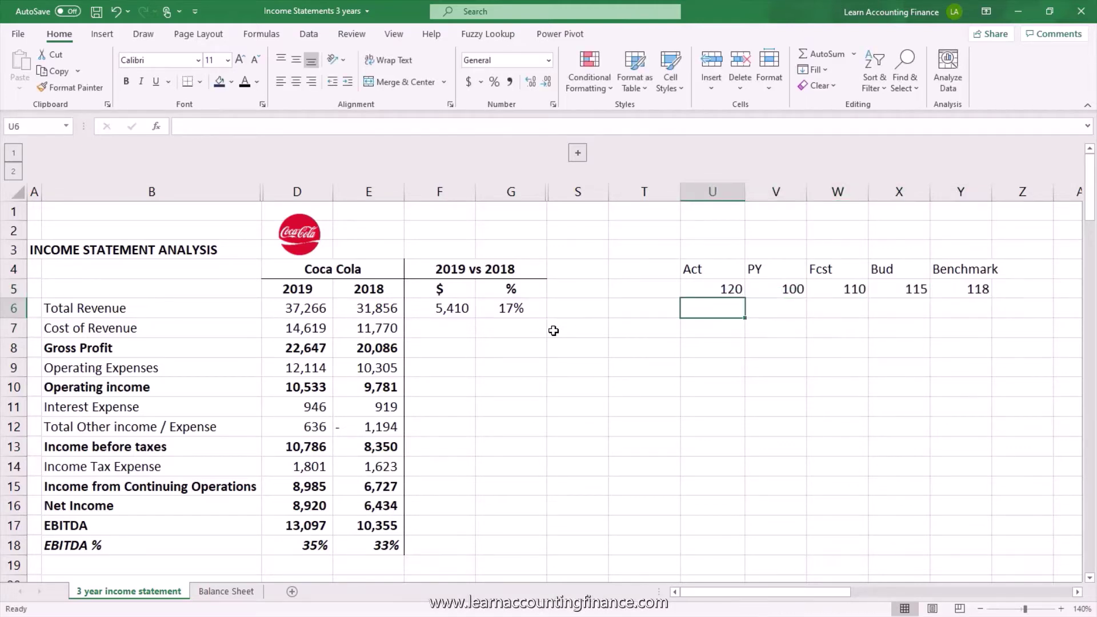
key("Up")
key("Right")
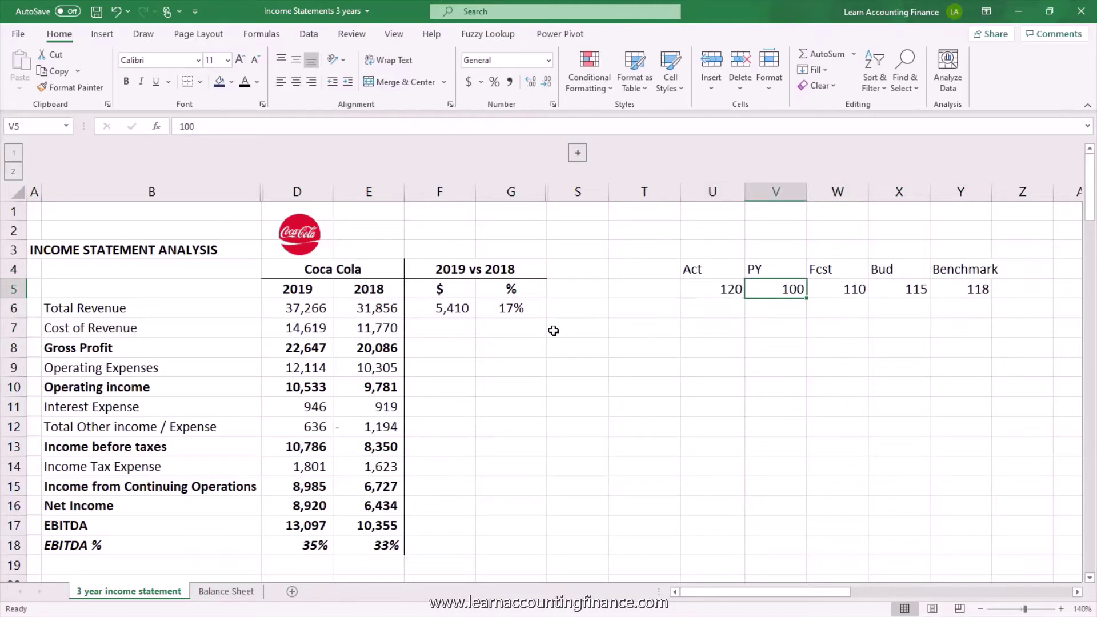
key("Right")
key("Right")
key("Down")
key("Left")
key("Left")
key("Left")
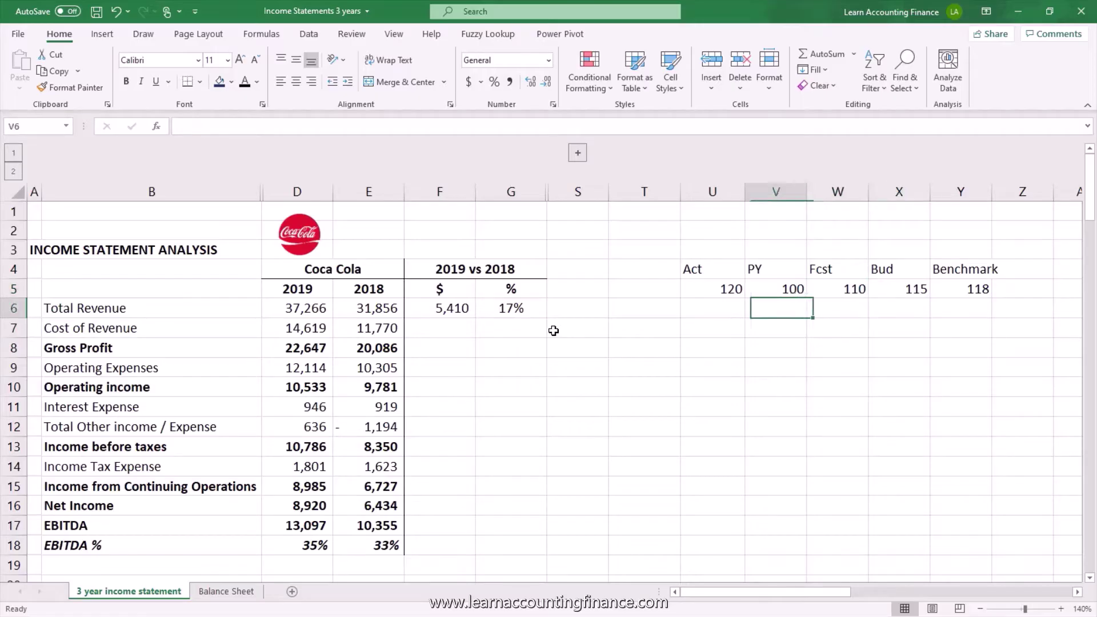
key("Down")
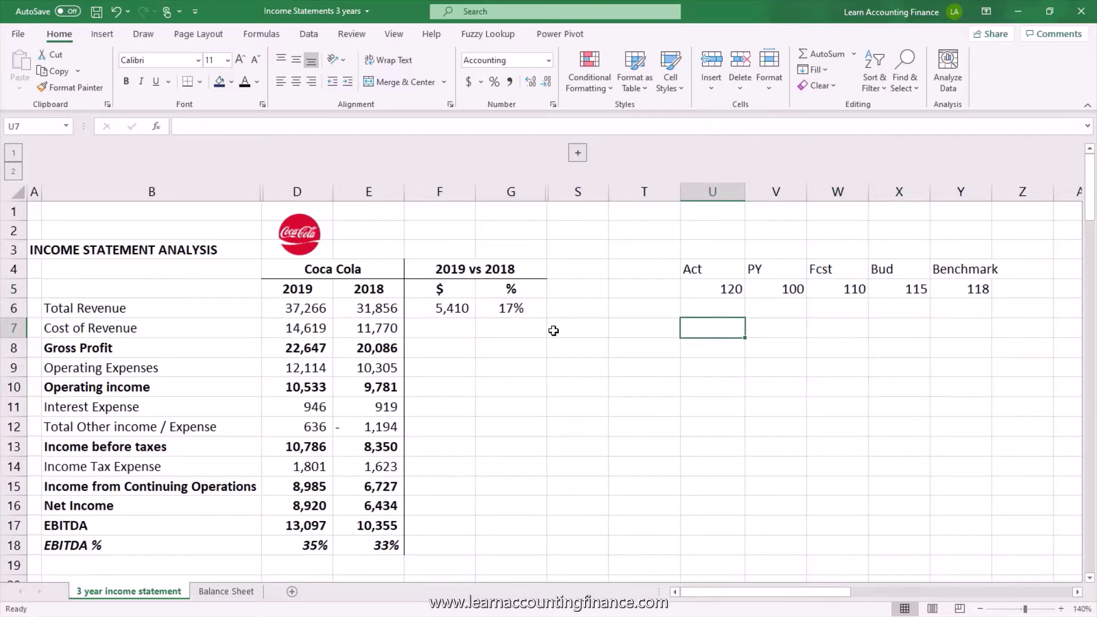
- In U7, calculate Act versus PY as =U5/V5-1, formatted as 20%
type("+")
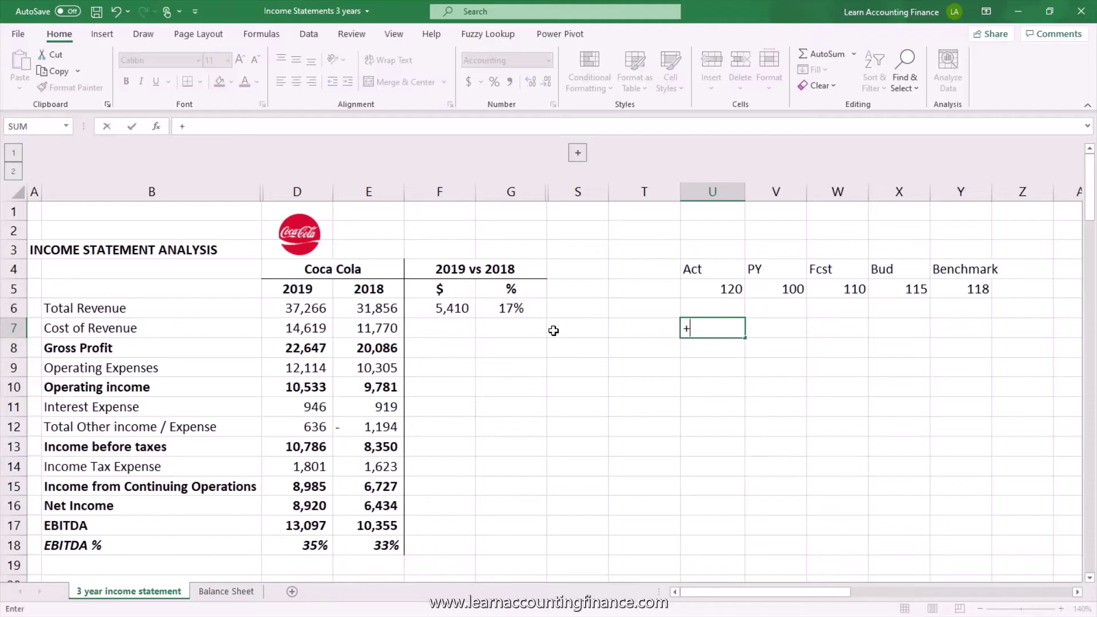
key("Up")
key("Up")
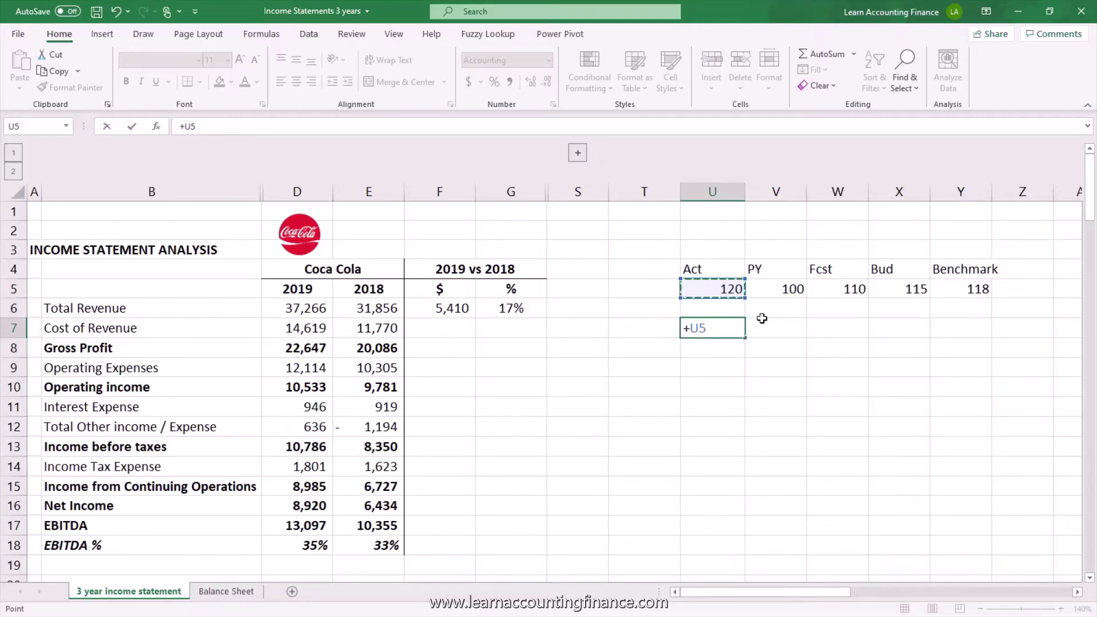
type("/")
left_click(776, 288)
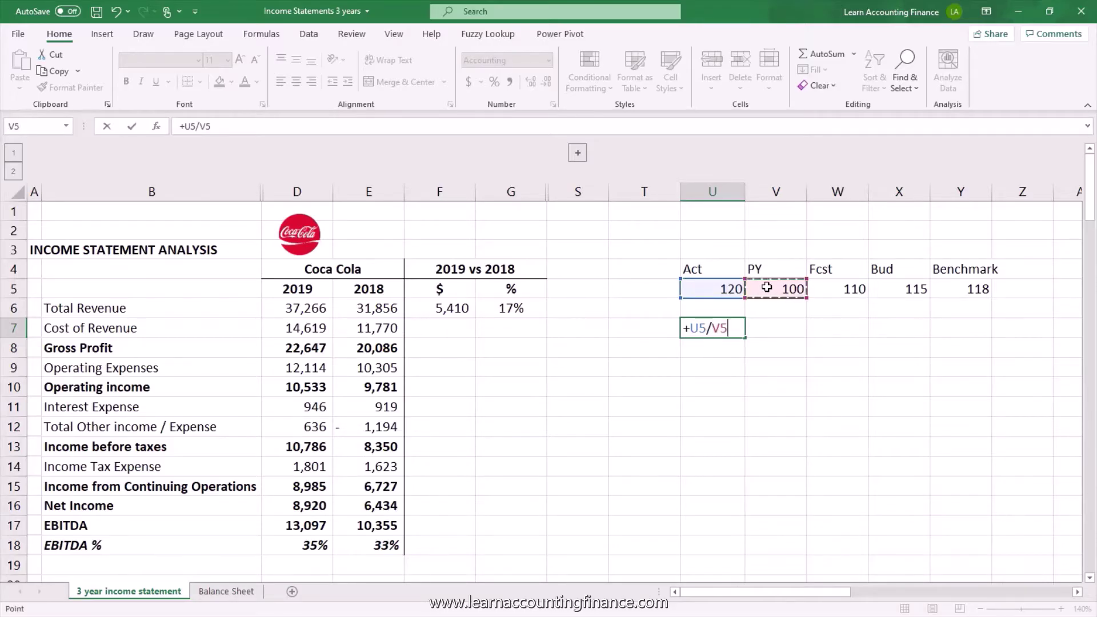
type("-1")
key("Return")
key("Up")
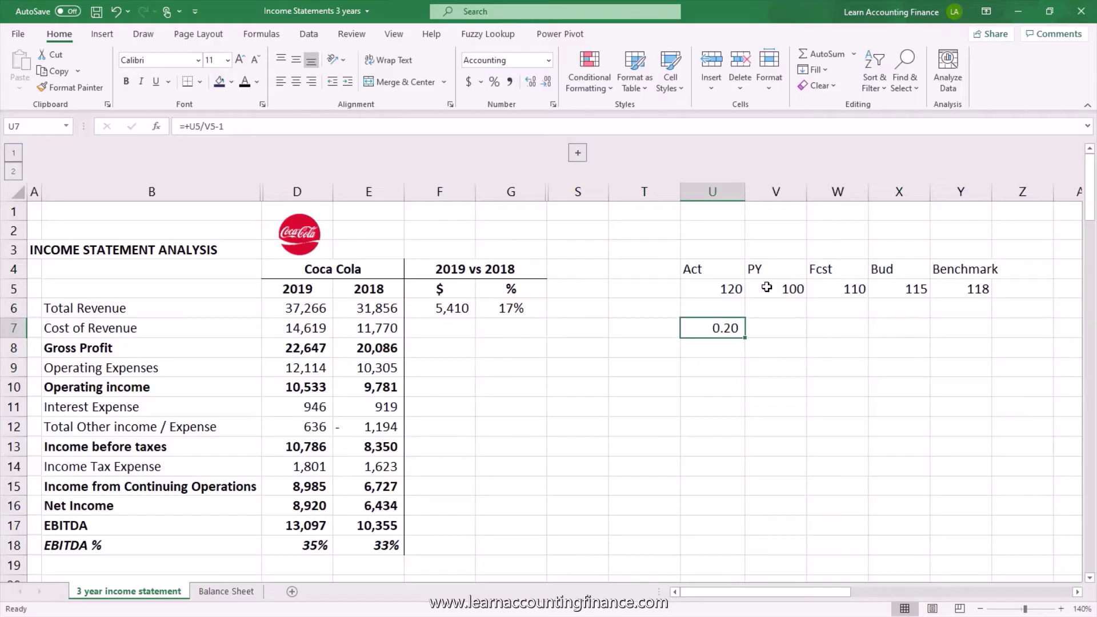
left_click(498, 88)
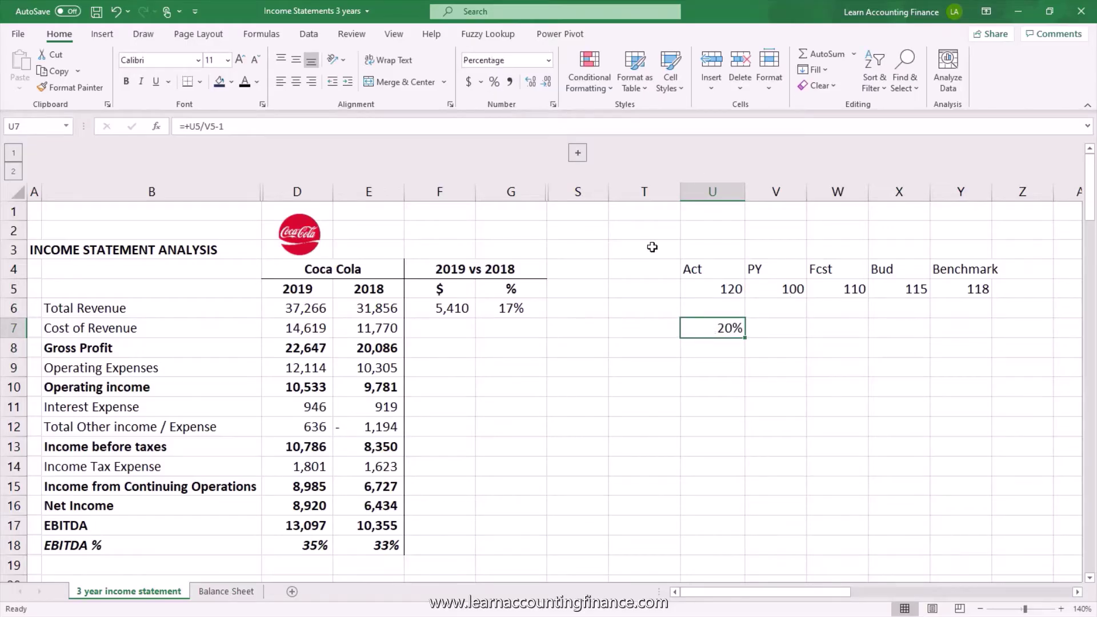
left_click(735, 287)
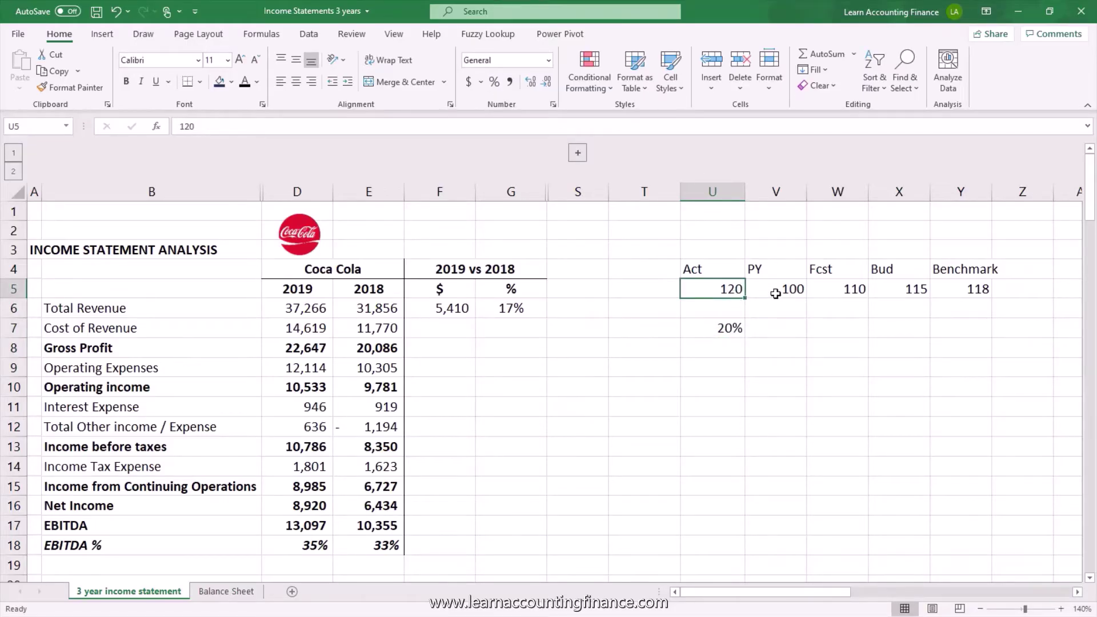
left_click(737, 332)
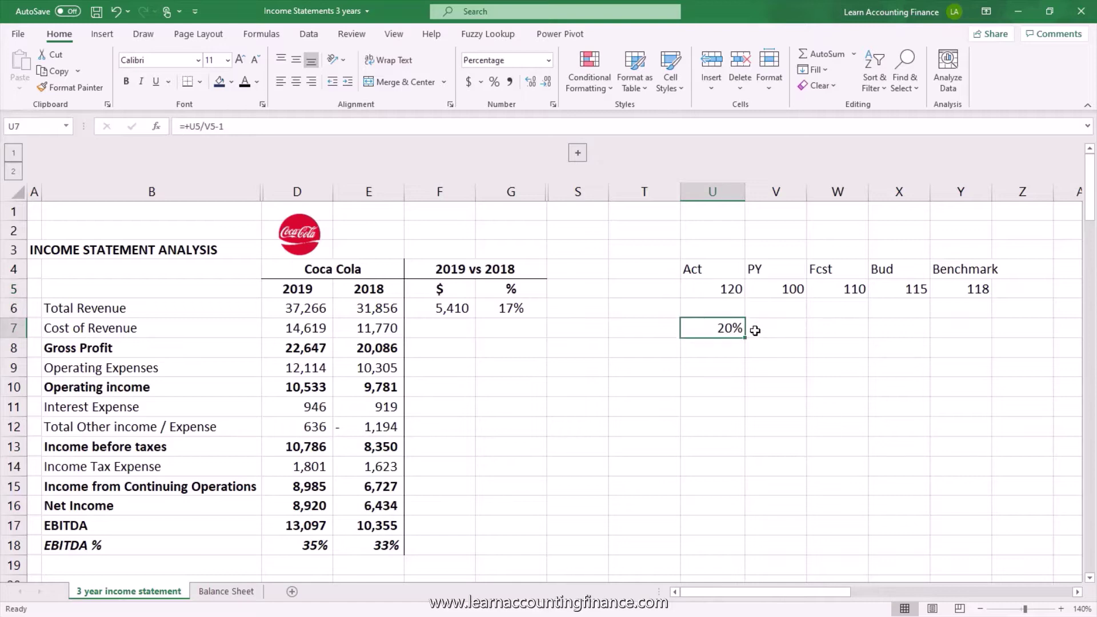
- Repoint the U7 formula to Bud in X5, giving a 4% variance
key("F2")
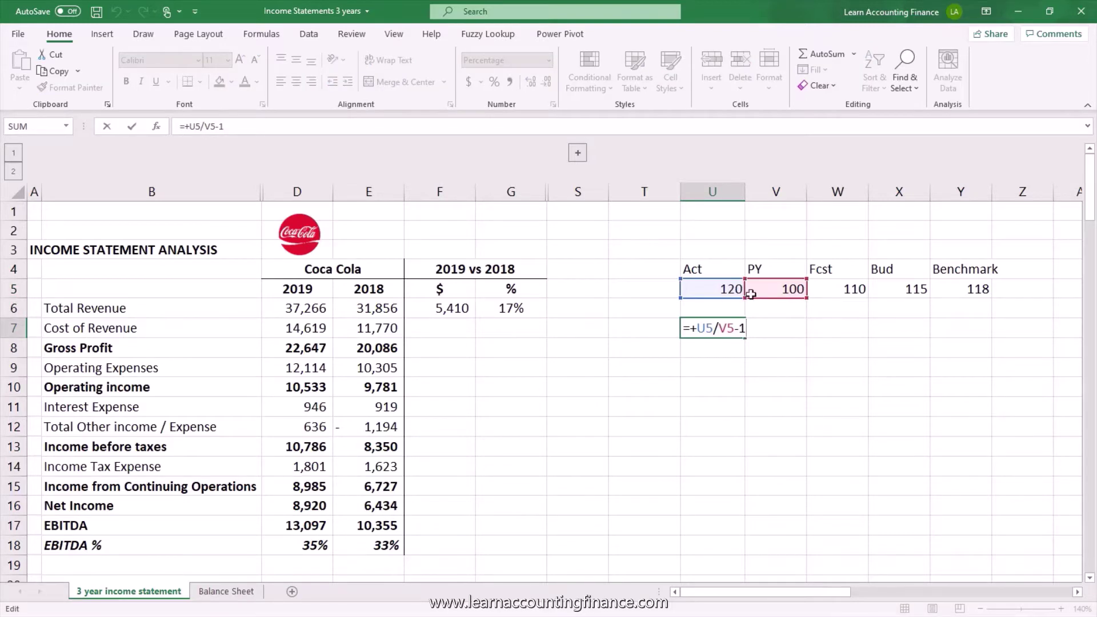
left_click_drag(771, 301, 932, 291)
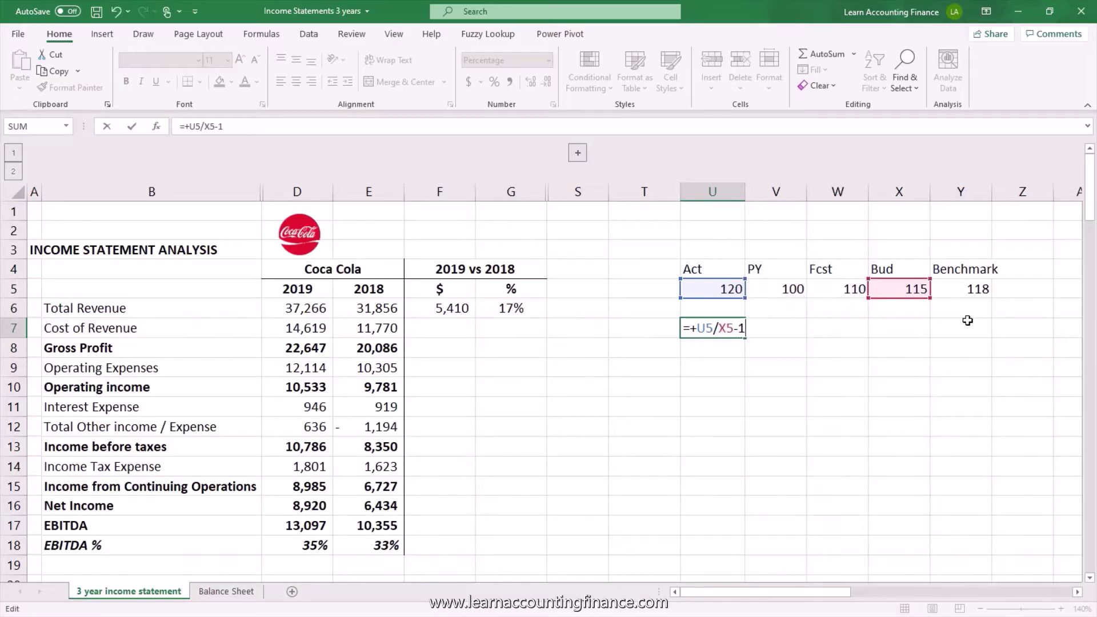
key("Return")
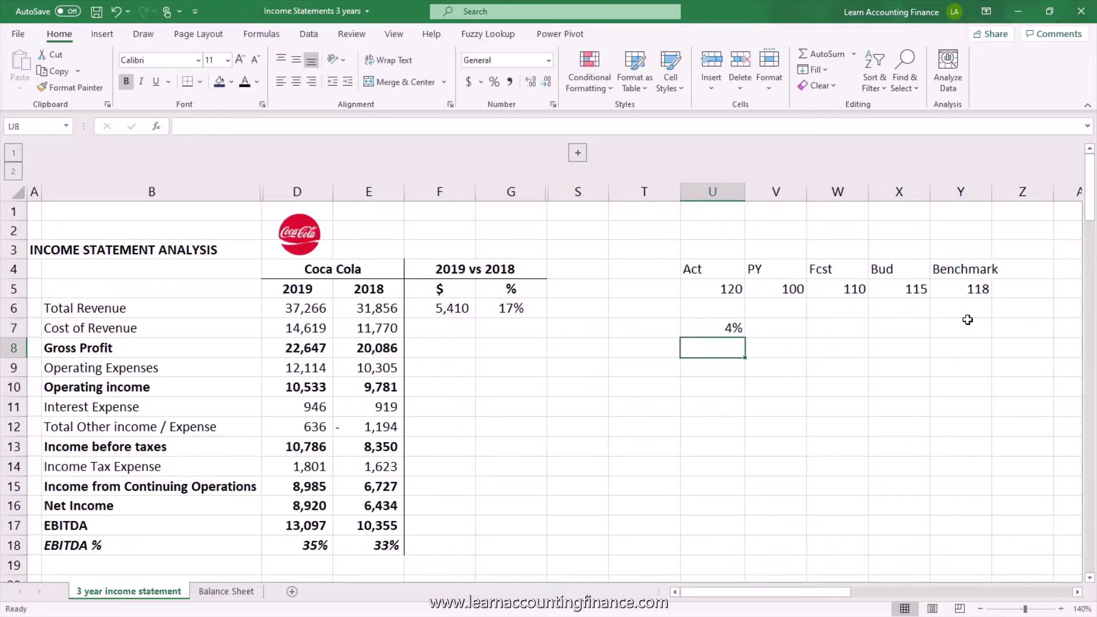
left_click(740, 293)
left_click(739, 334)
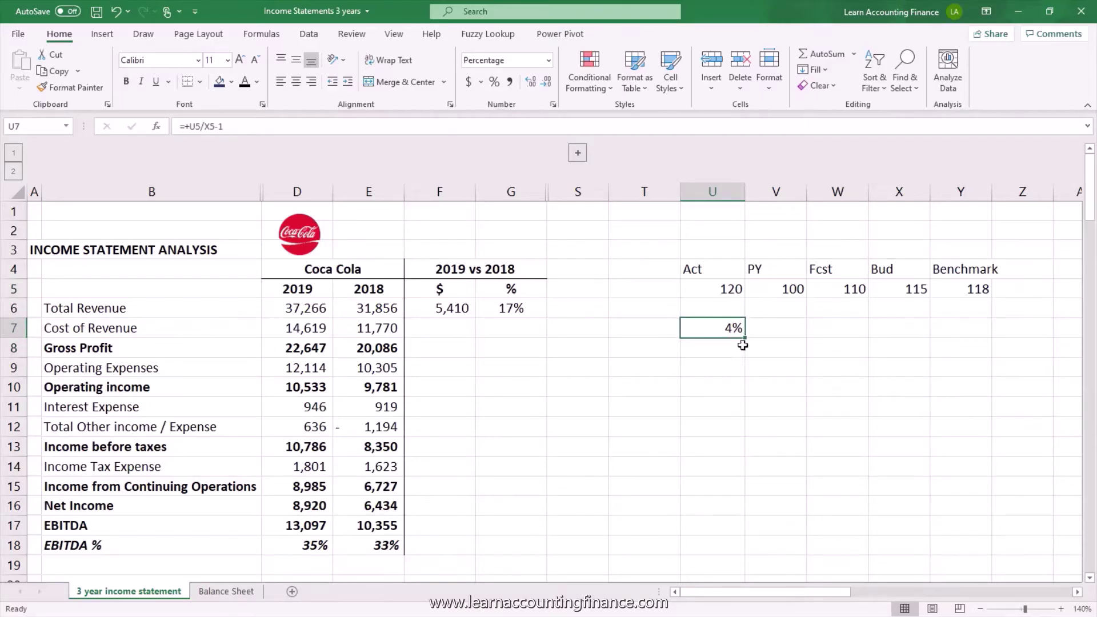
left_click(836, 289)
left_click(938, 287)
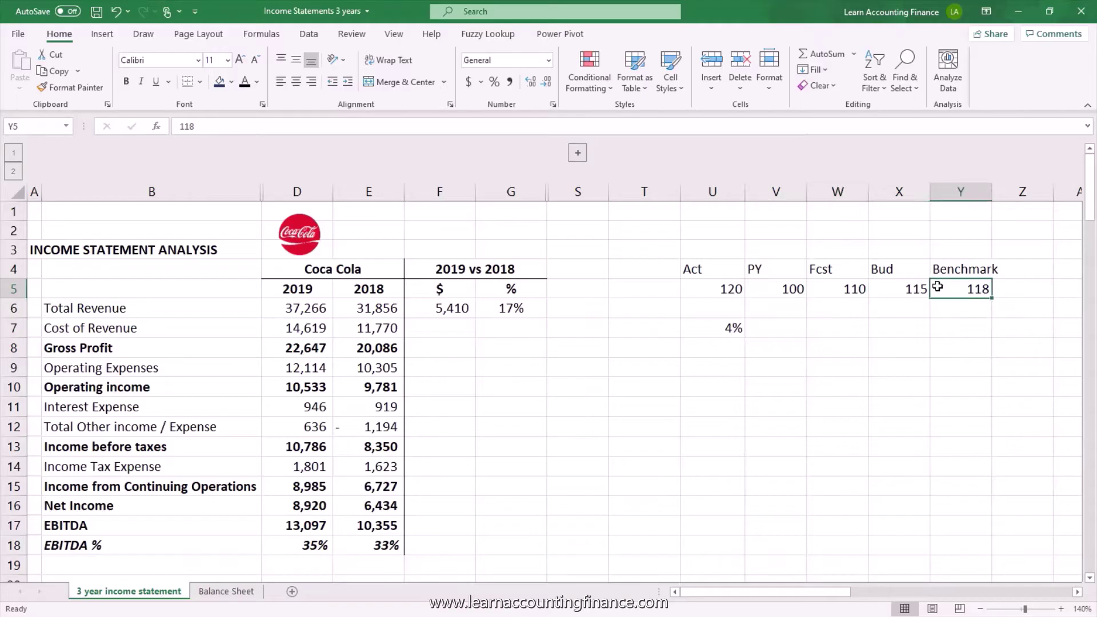
left_click(717, 333)
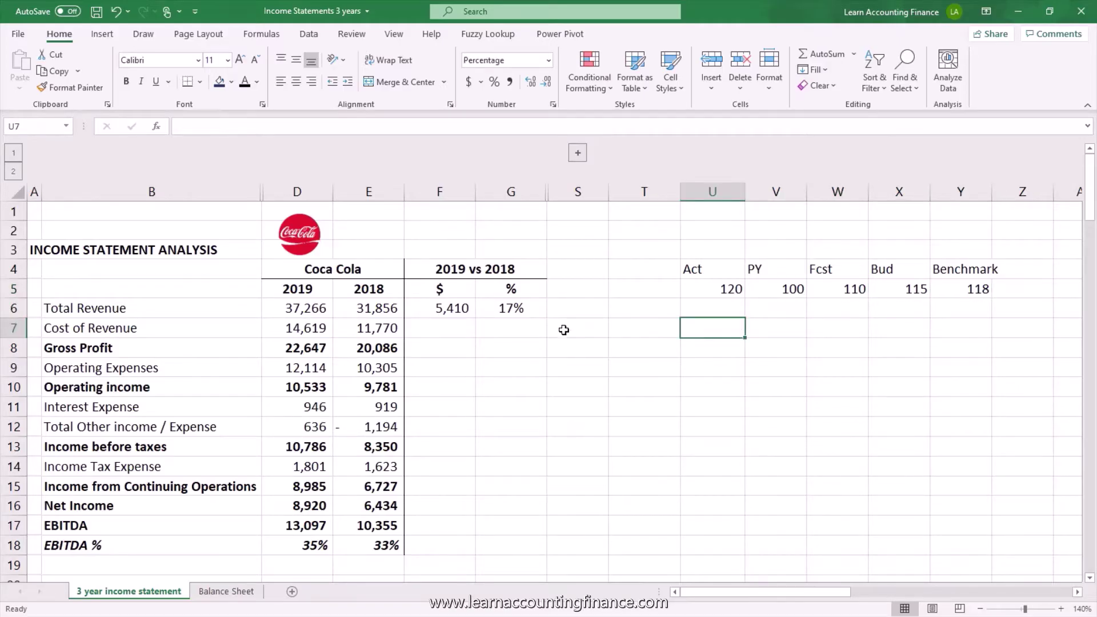
- Fill the F6:G6 change formulas down through EBITDA in row 17
left_click(510, 312)
left_click_drag(448, 309, 537, 526)
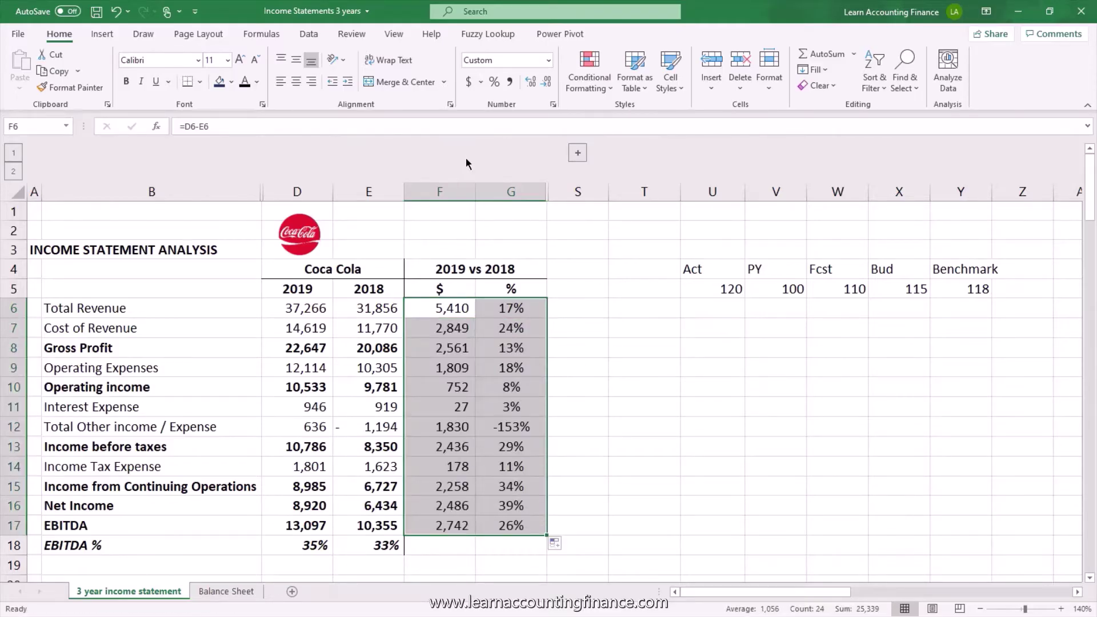
left_click_drag(460, 311, 472, 530)
left_click_drag(512, 308, 514, 518)
mouse_move(440, 308)
left_mouse_down()
mouse_move(434, 328)
mouse_move(432, 311)
left_mouse_up()
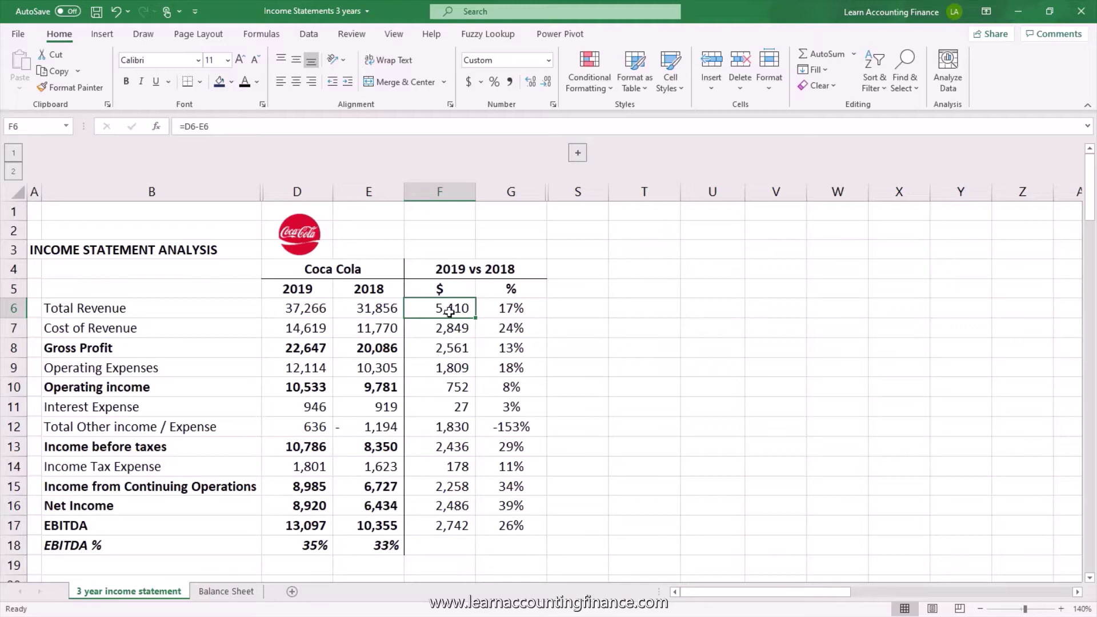
left_click(454, 335)
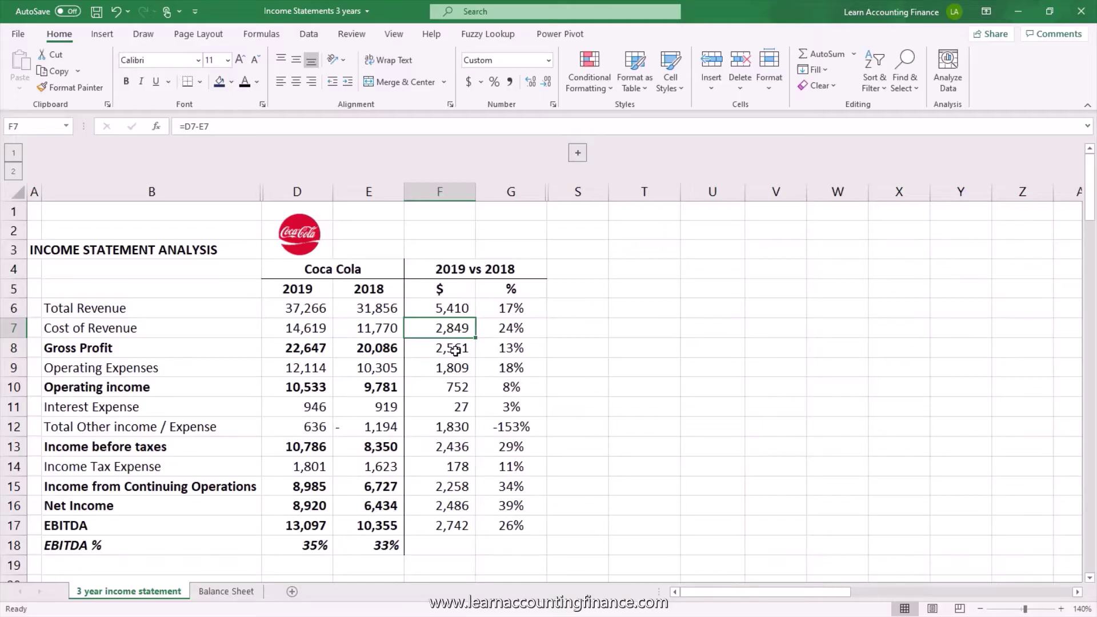
type("=")
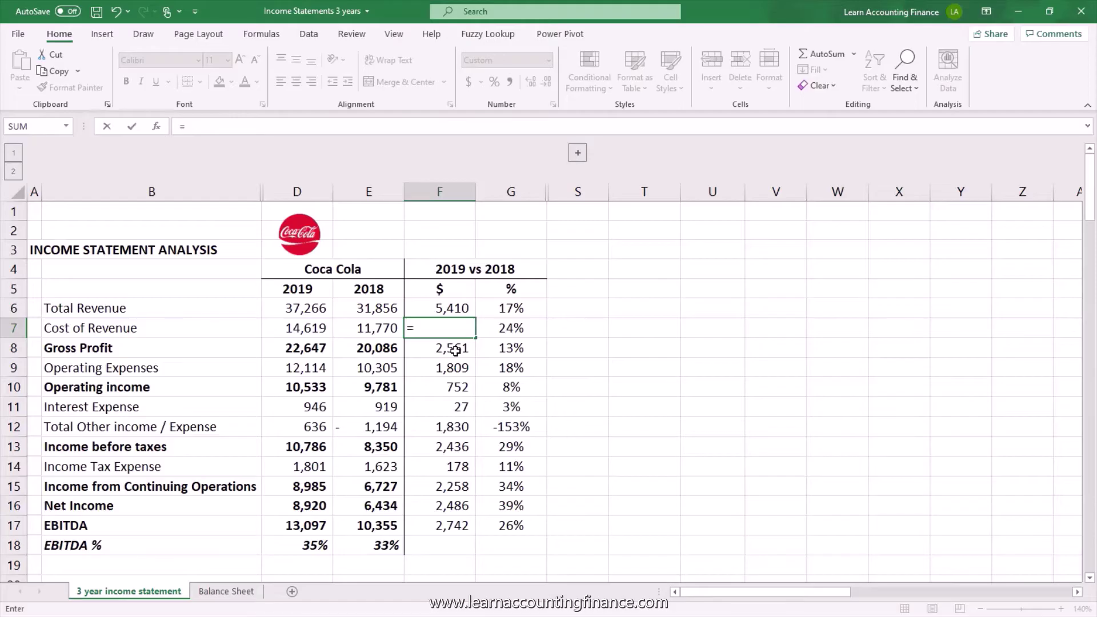
key("Left")
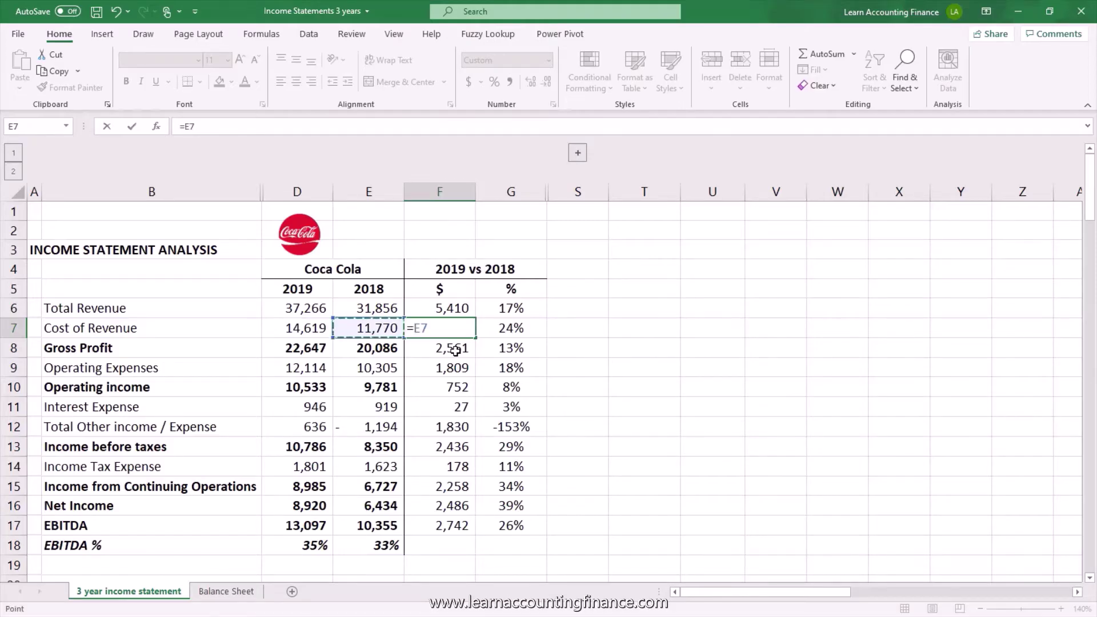
type("-")
key("Left")
key("Left")
key("Return")
key("Up")
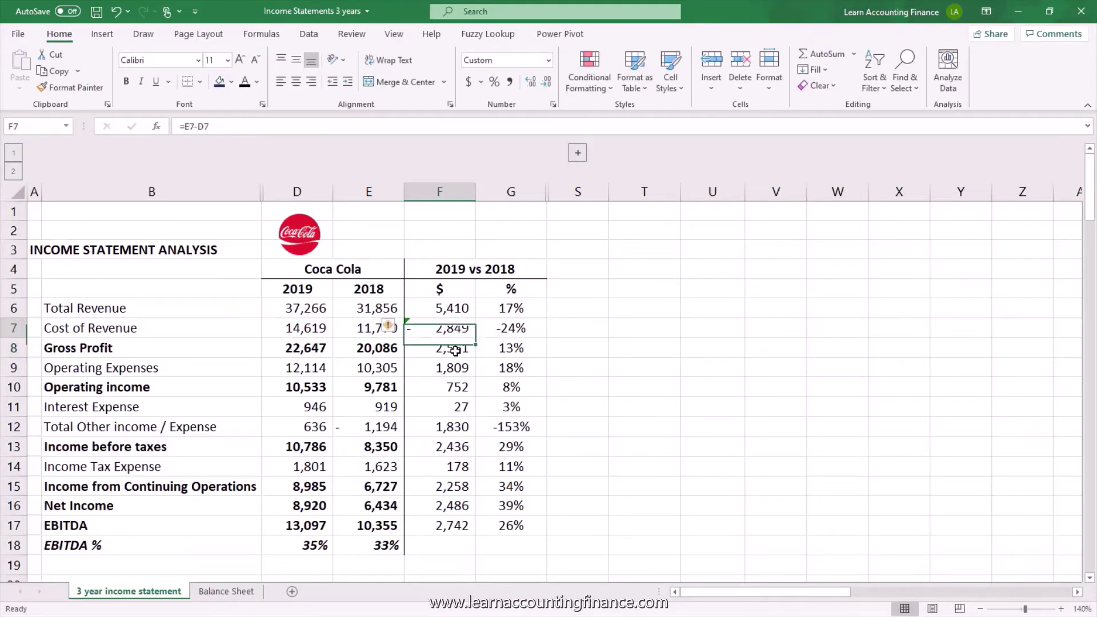
key("Right")
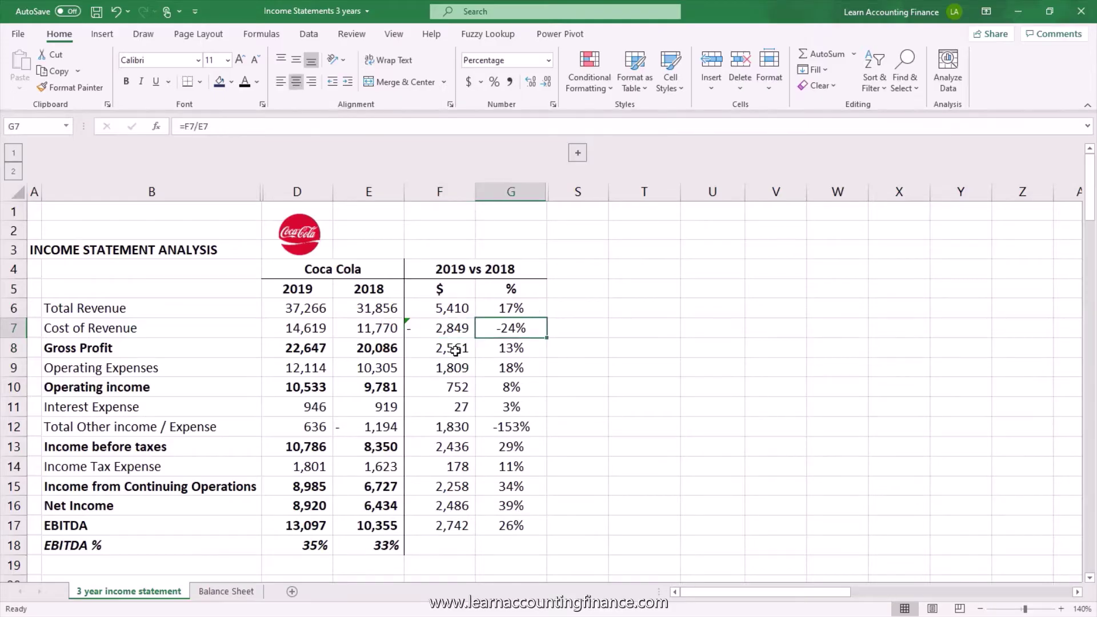
key("Left")
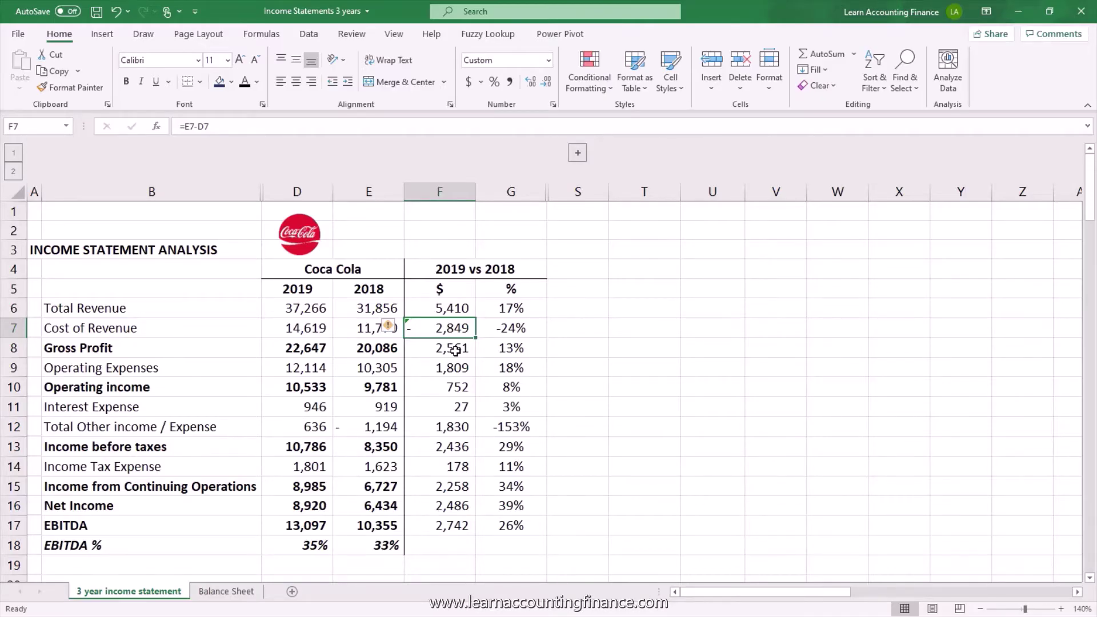
key("ctrl+z")
key("Down")
- Return to the Cost of Revenue dollar change in F7
key("Up")
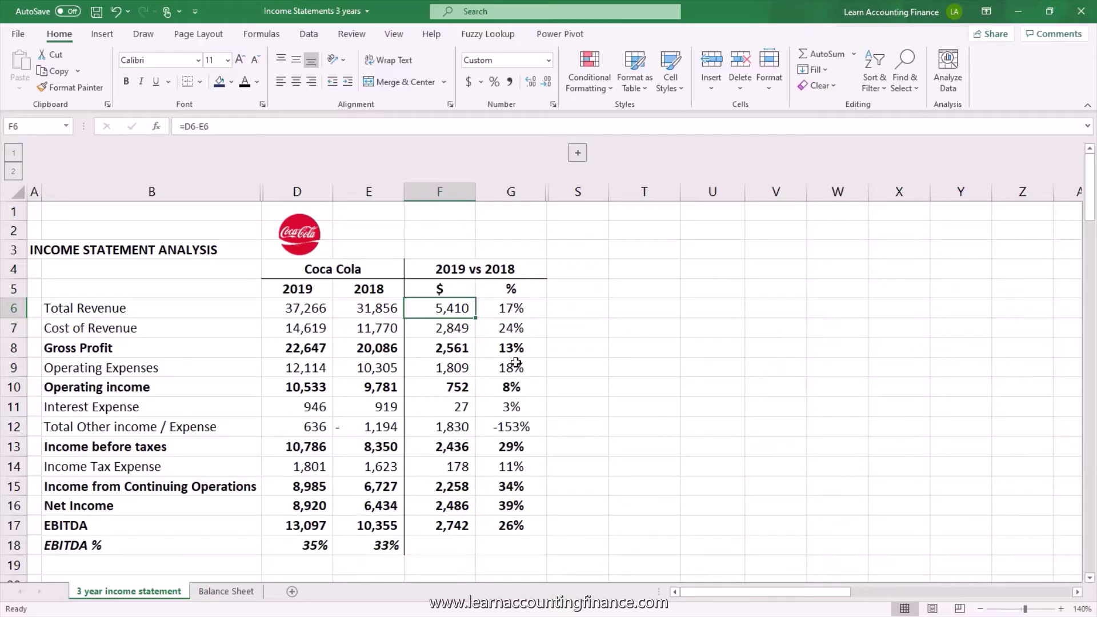
key("Down")
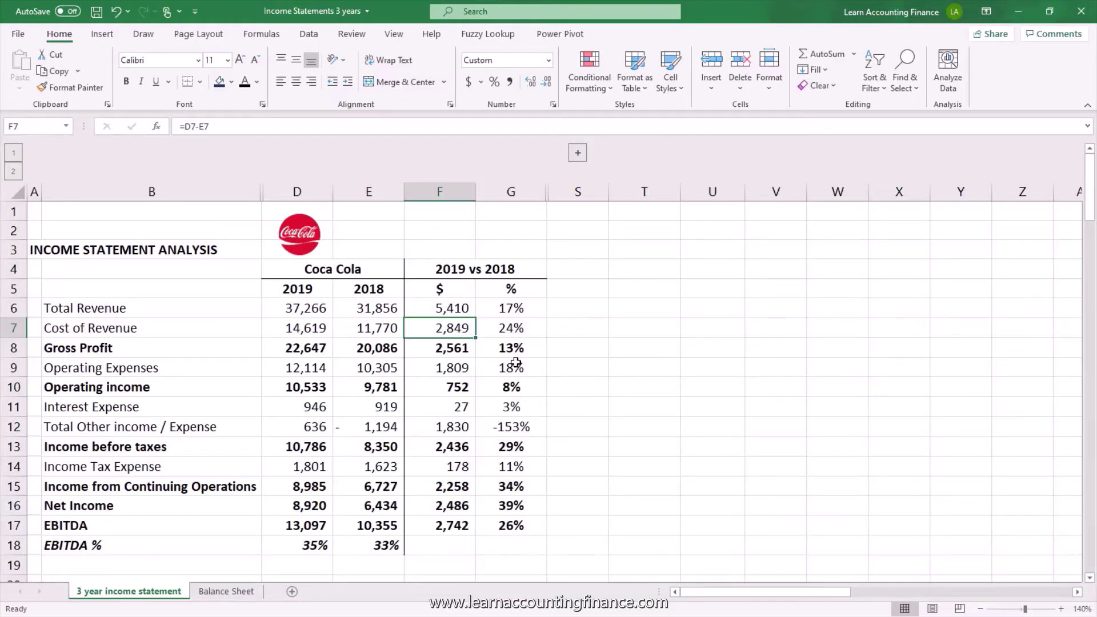
key("Up")
key("Down")
key("Right")
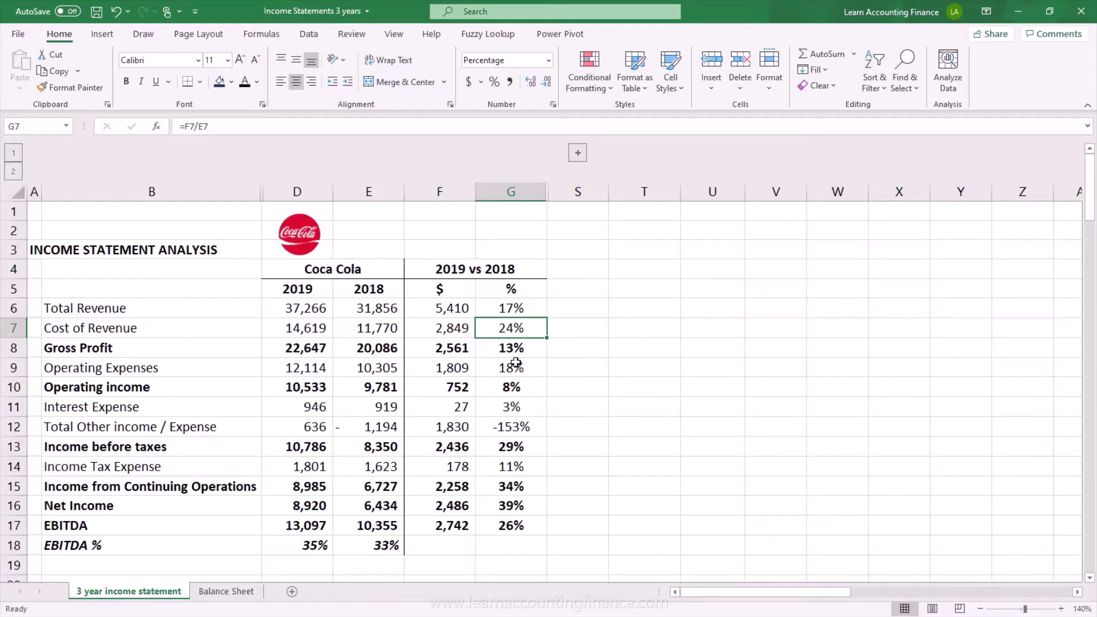
key("Up")
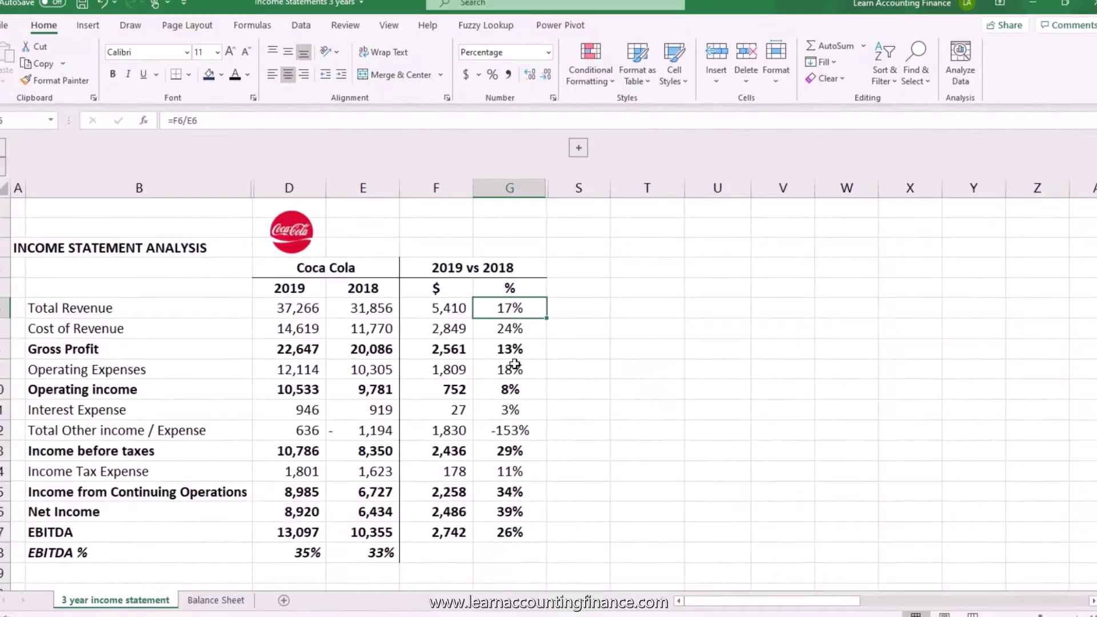
key("Down")
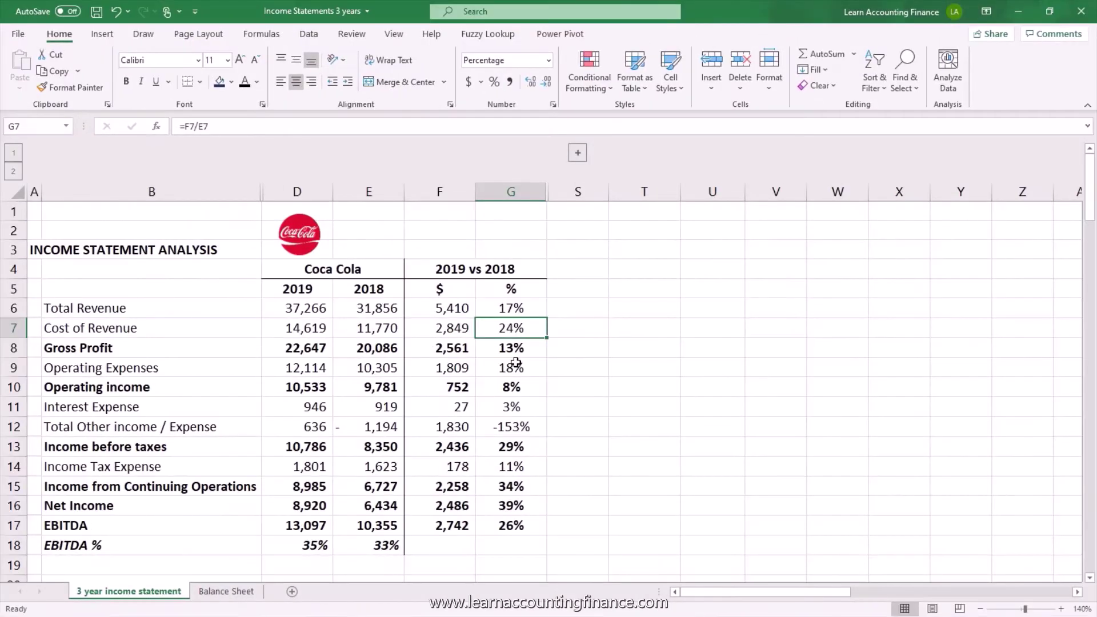
key("Down")
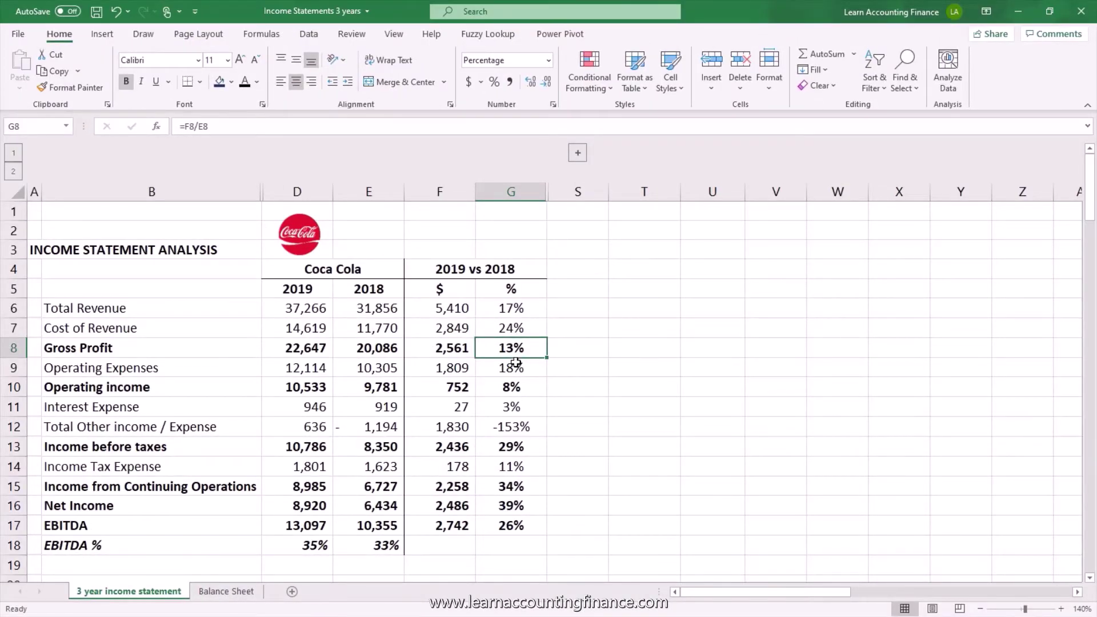
key("Left")
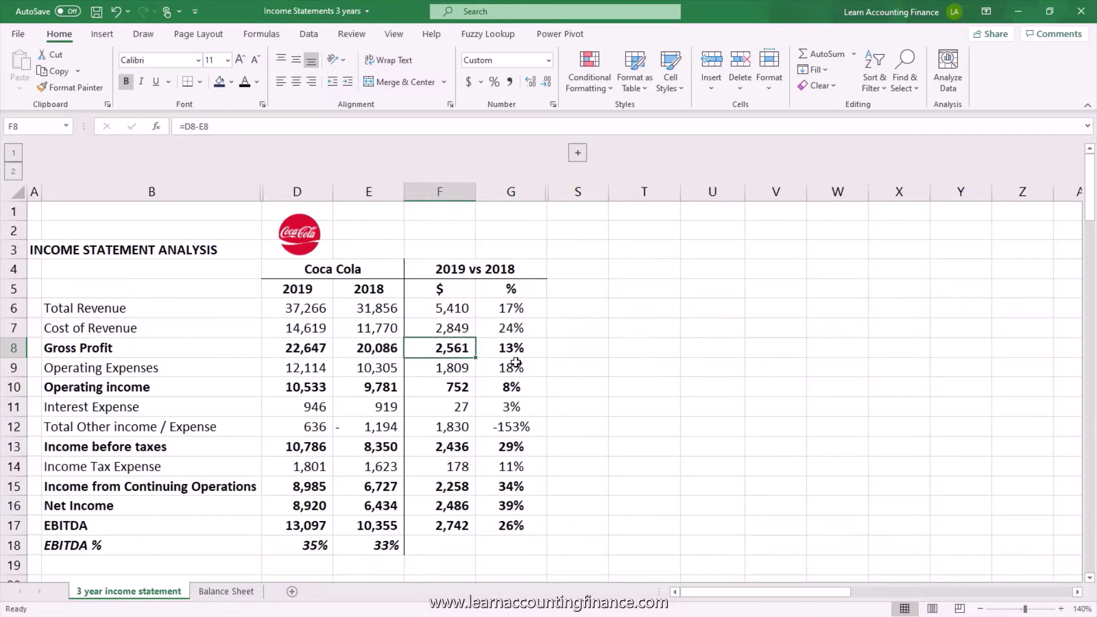
key("Right")
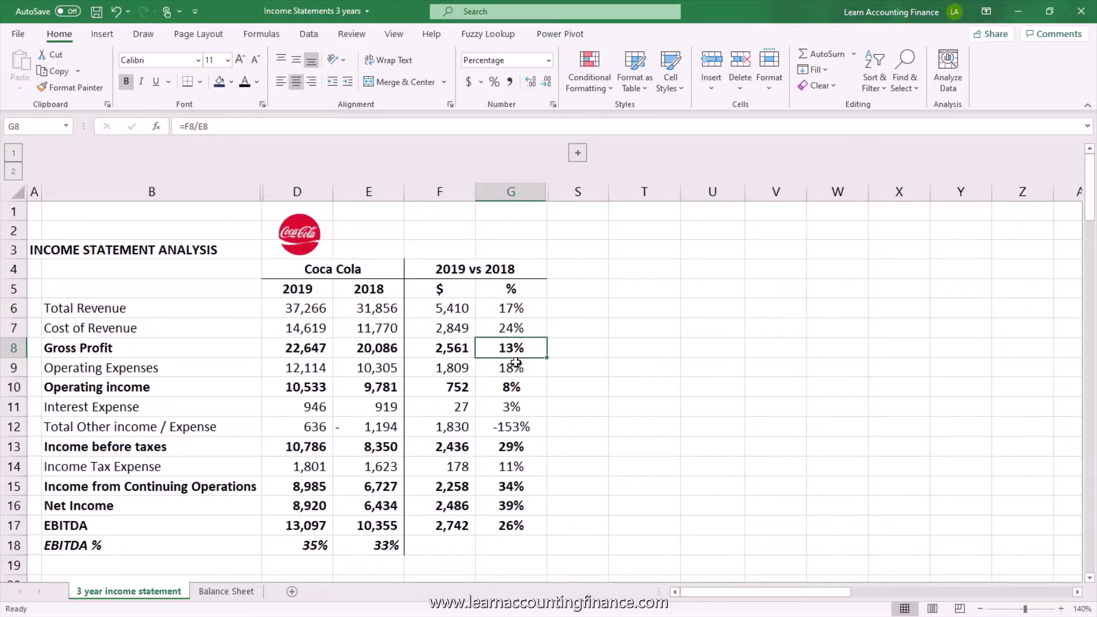
key("Up")
key("Up")
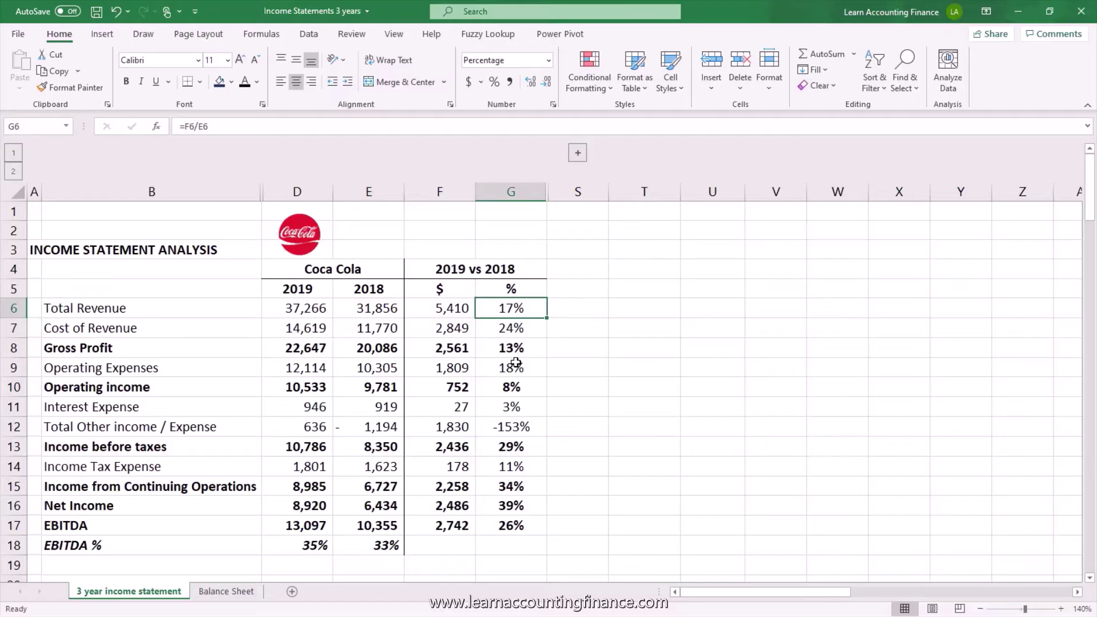
key("Down")
key("Down")
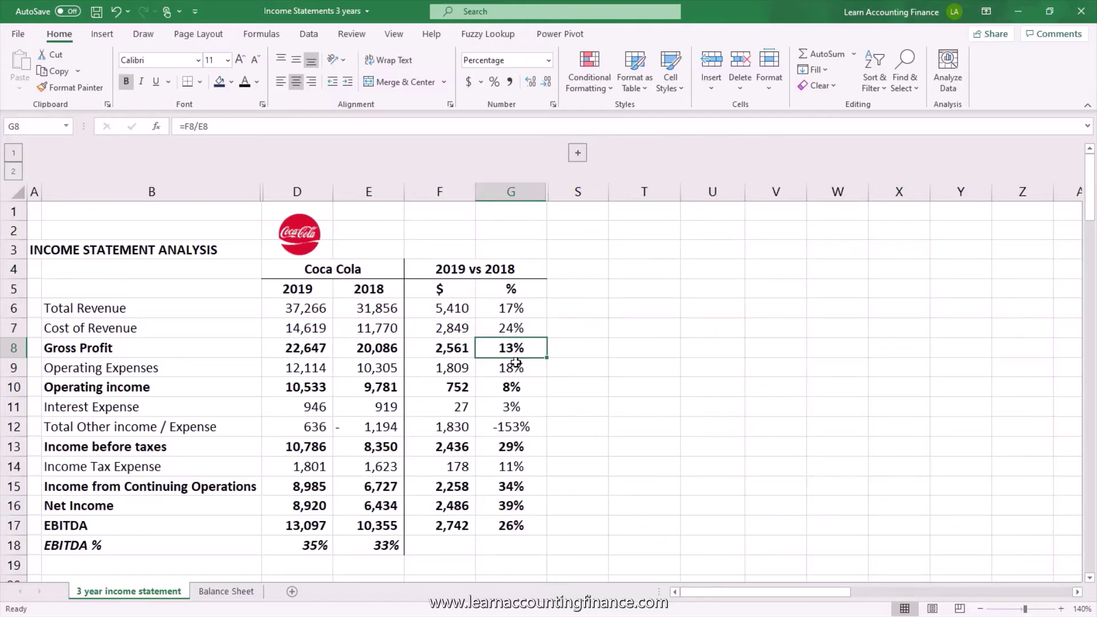
key("Left")
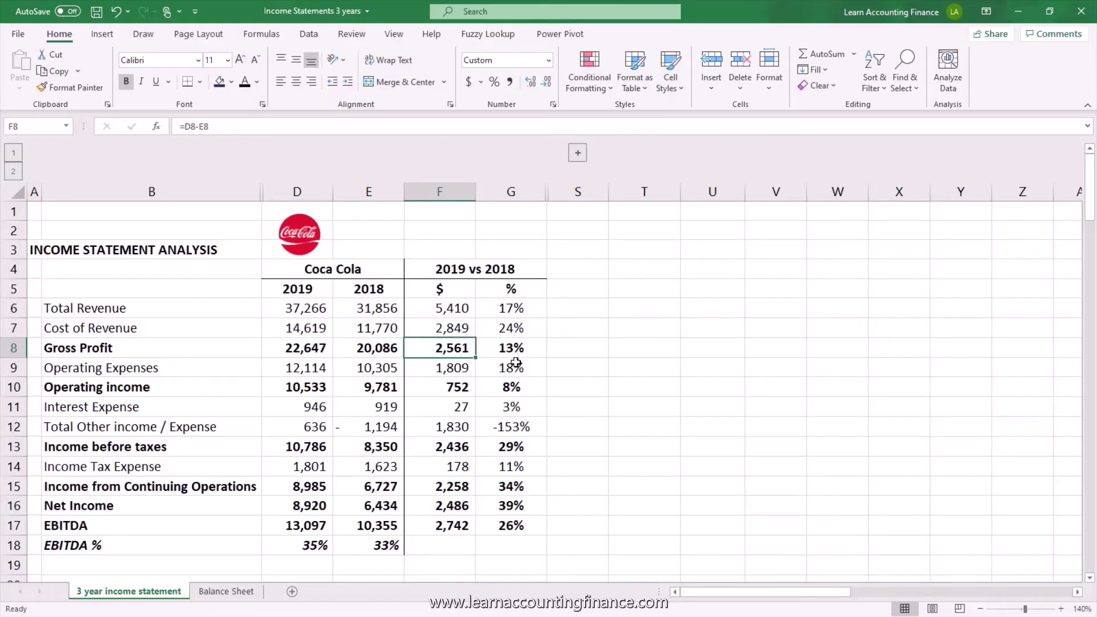
key("Up")
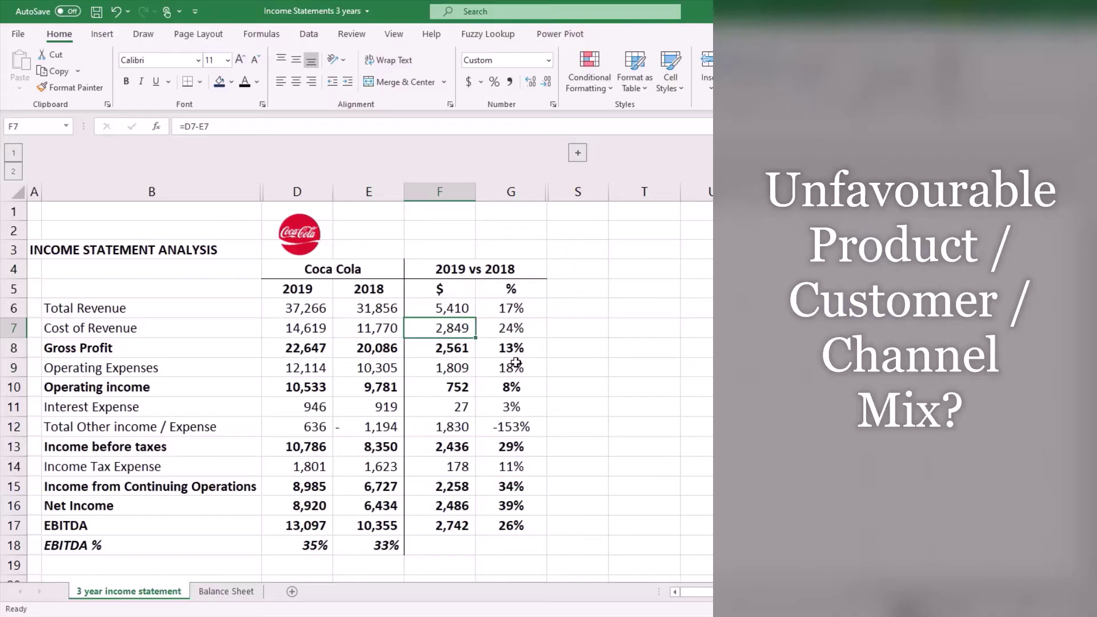
key("Up")
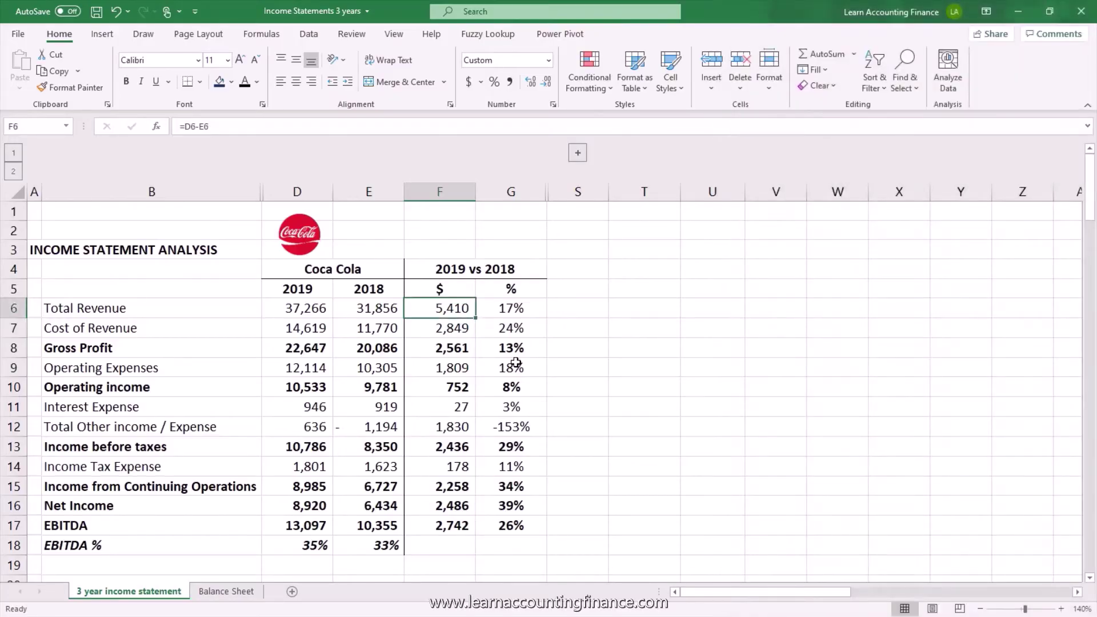
key("Down")
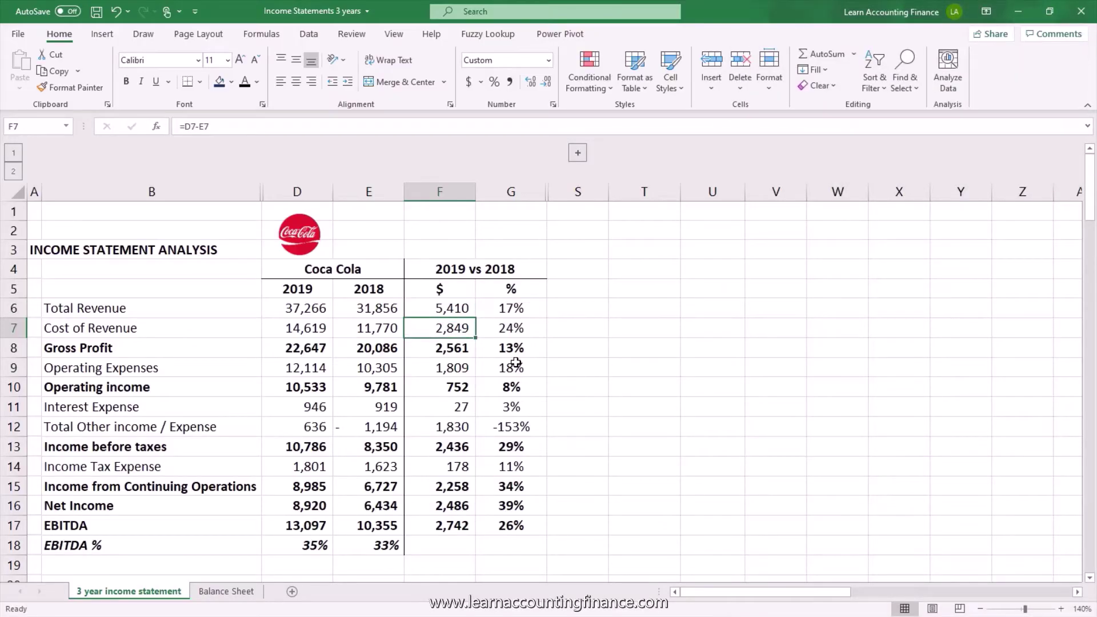
key("Down")
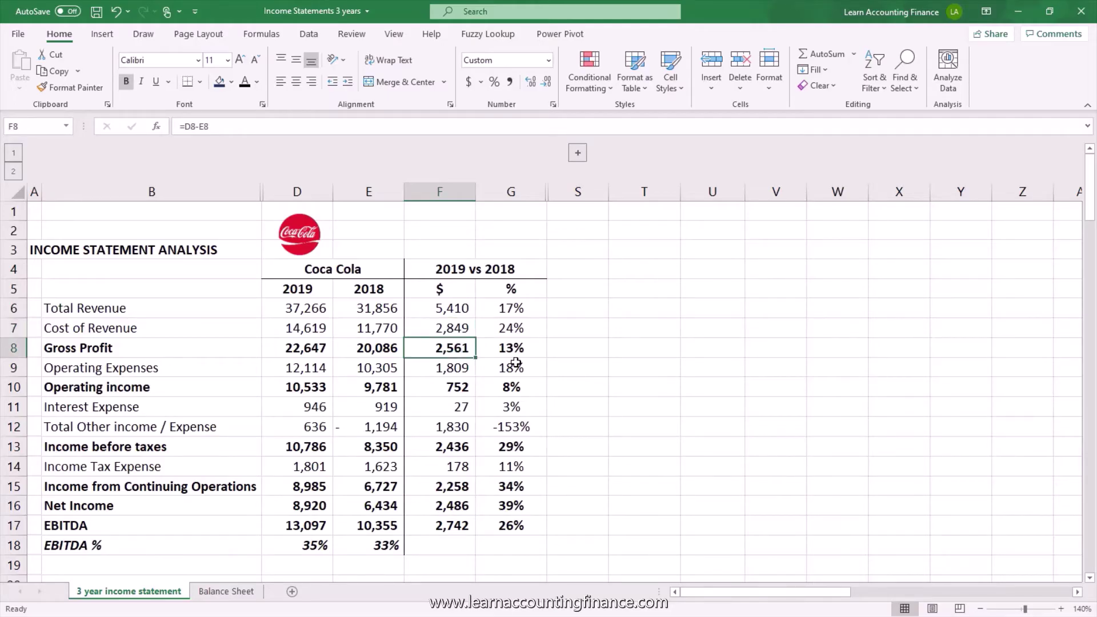
key("Up")
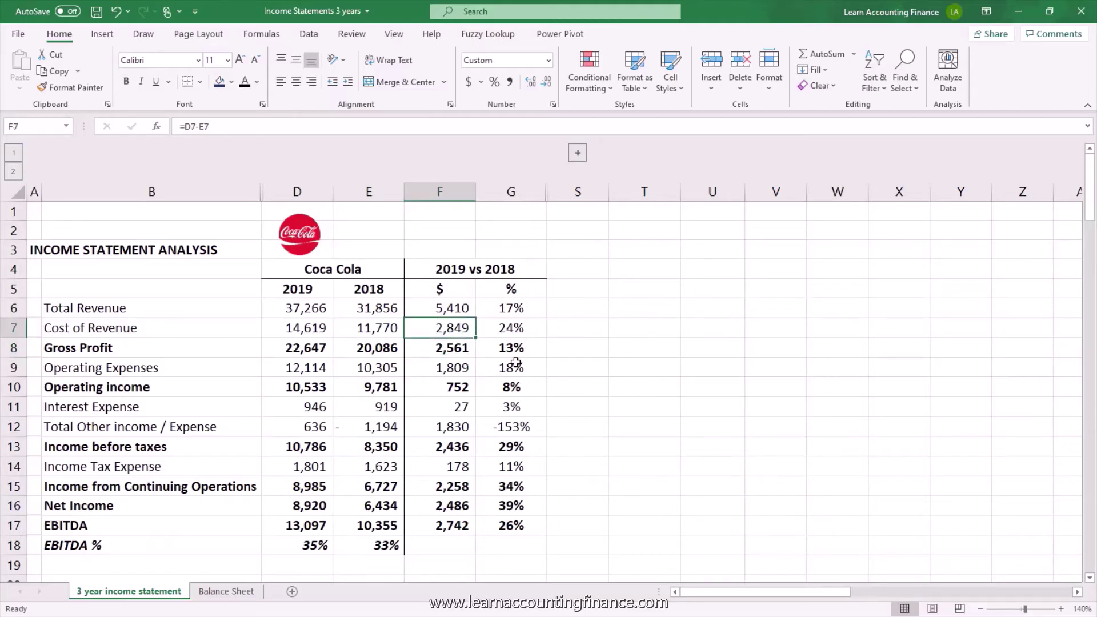
key("Right")
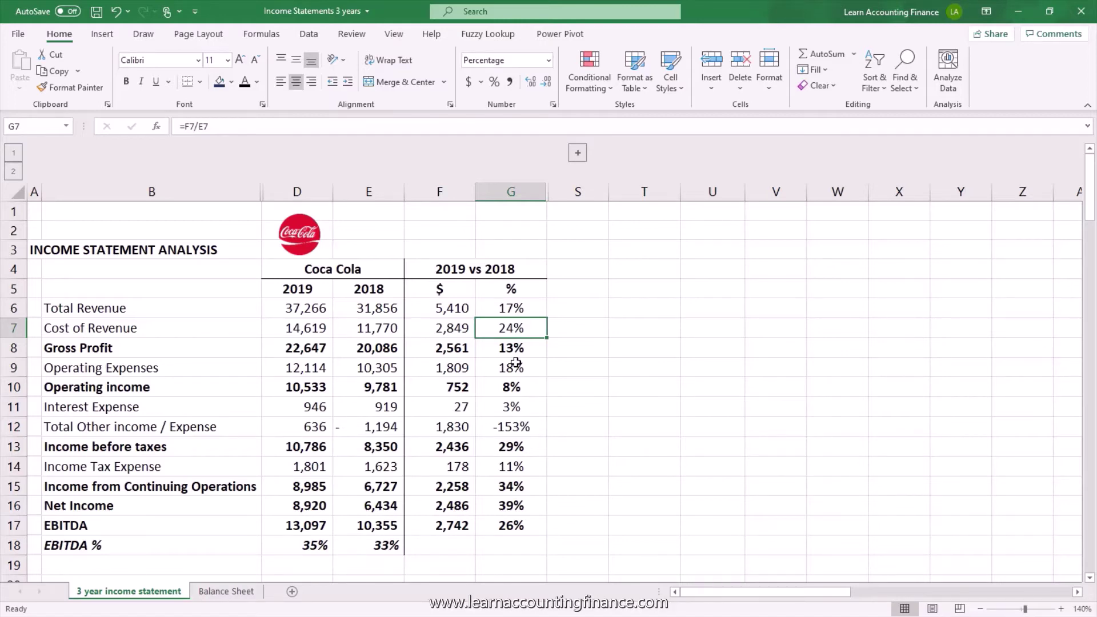
key("Up")
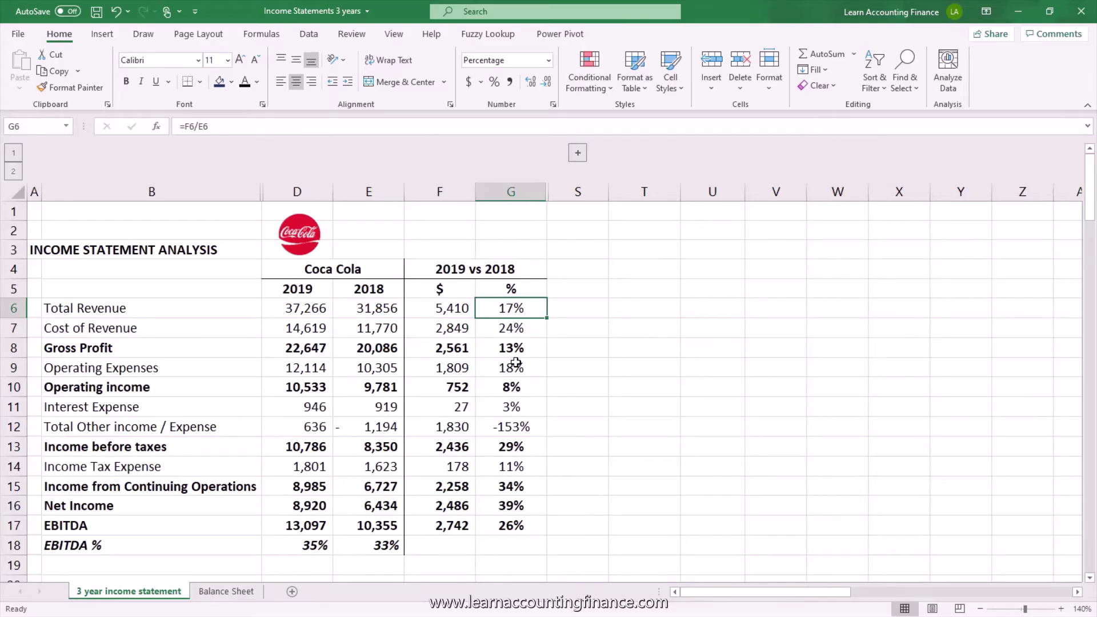
key("Down")
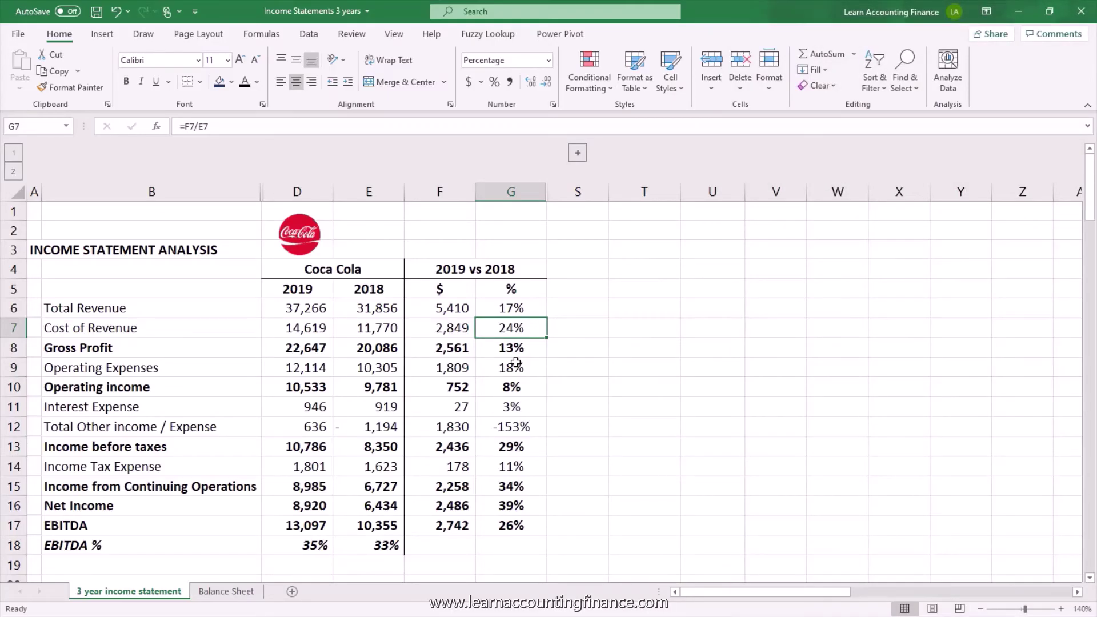
key("Left")
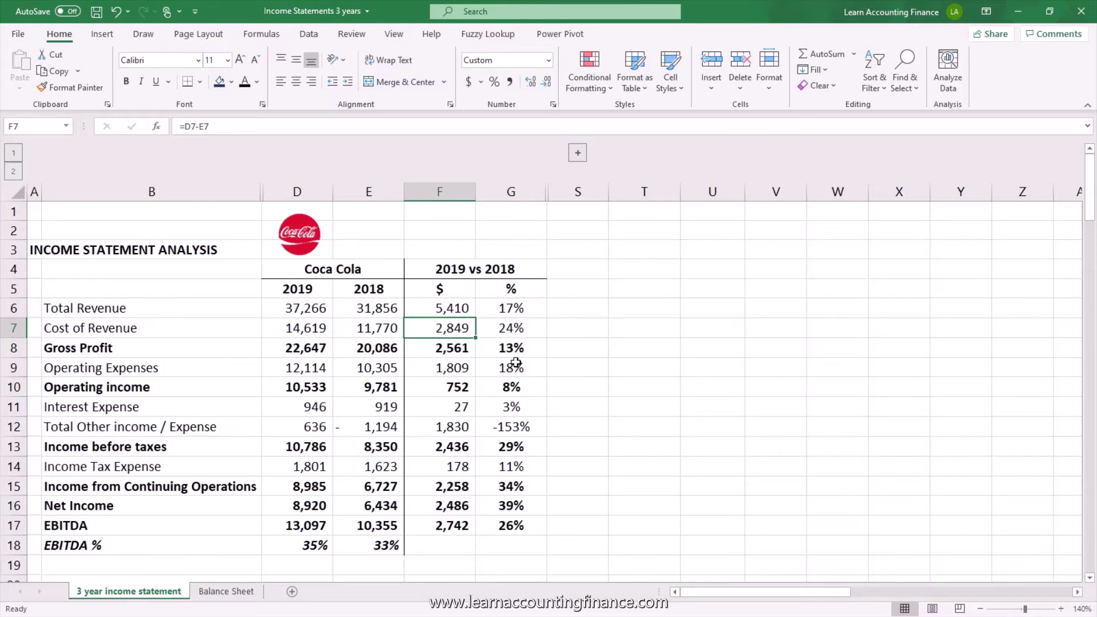
key("Down")
key("Up")
key("Down")
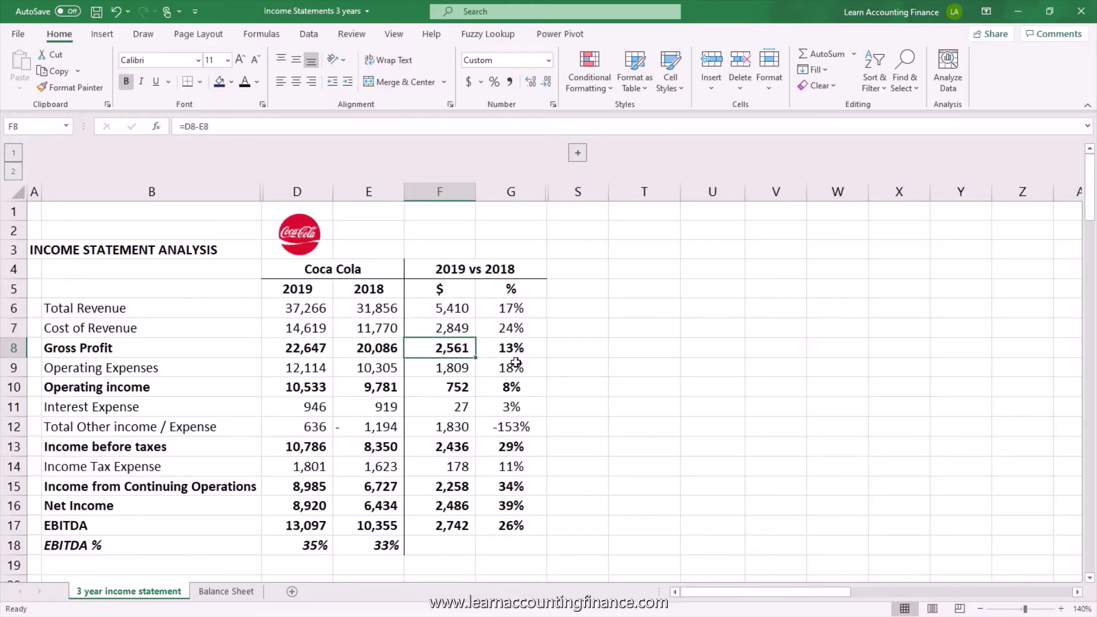
key("Up")
key("Right")
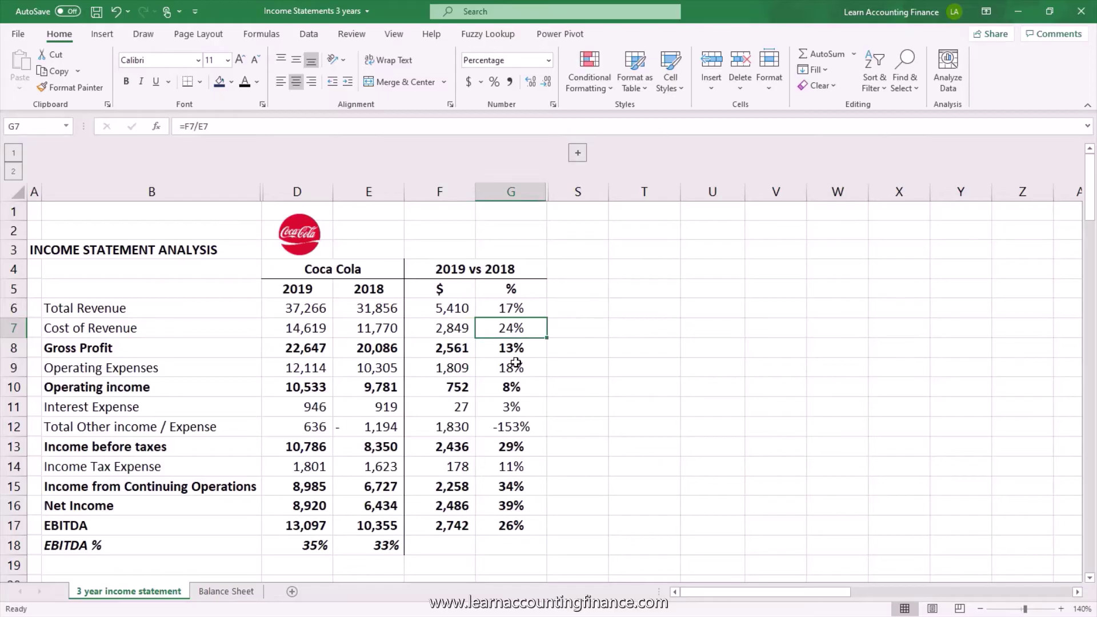
key("Up")
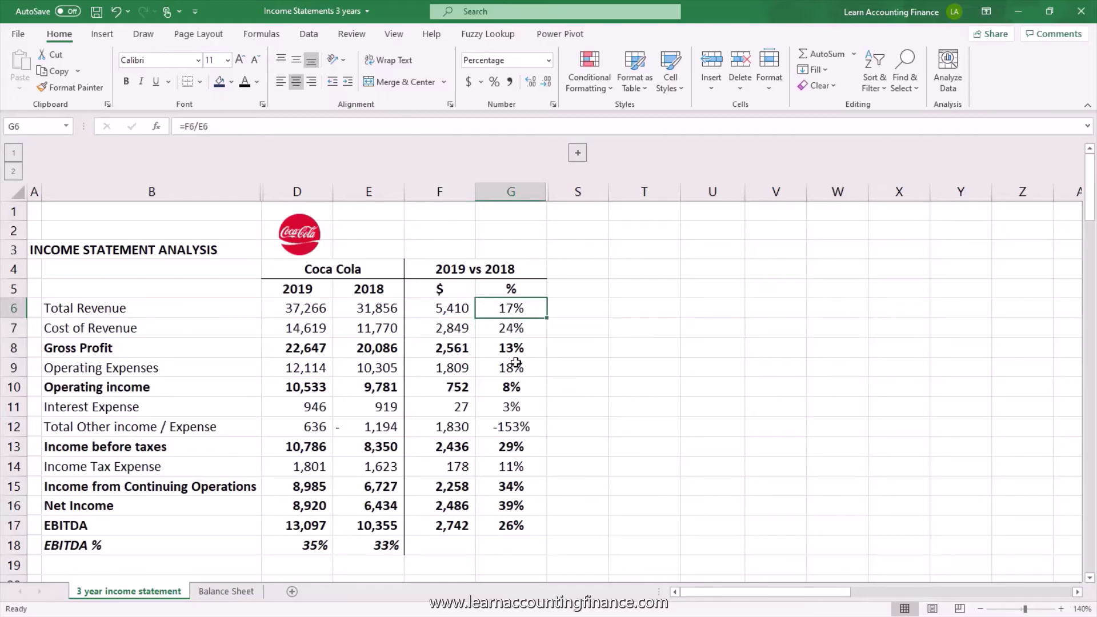
key("Down")
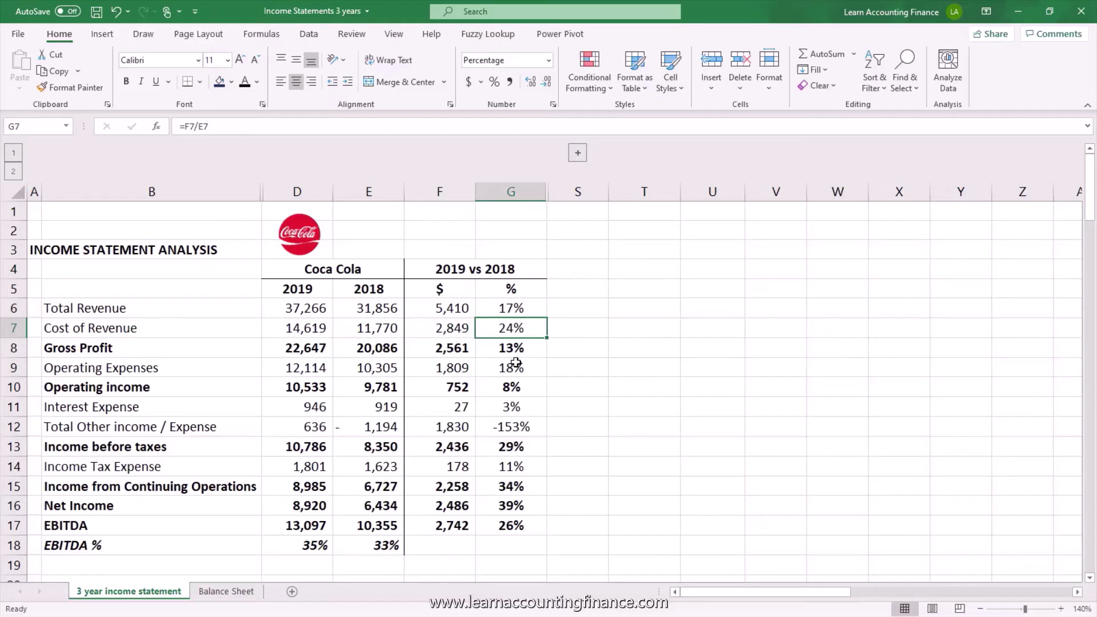
key("Left")
key("Down")
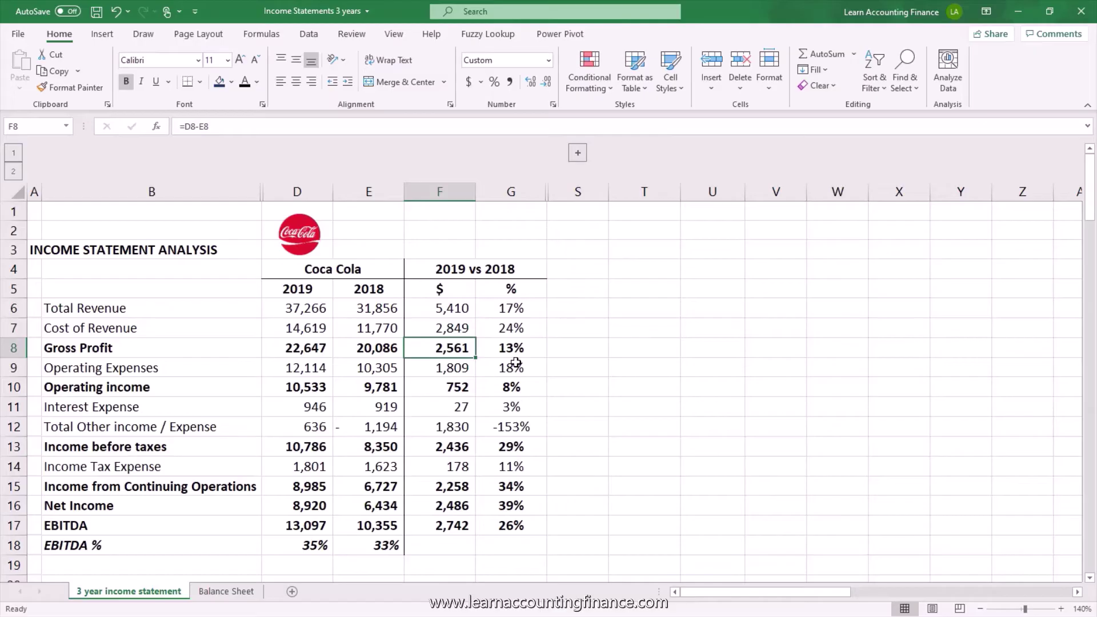
key("Up")
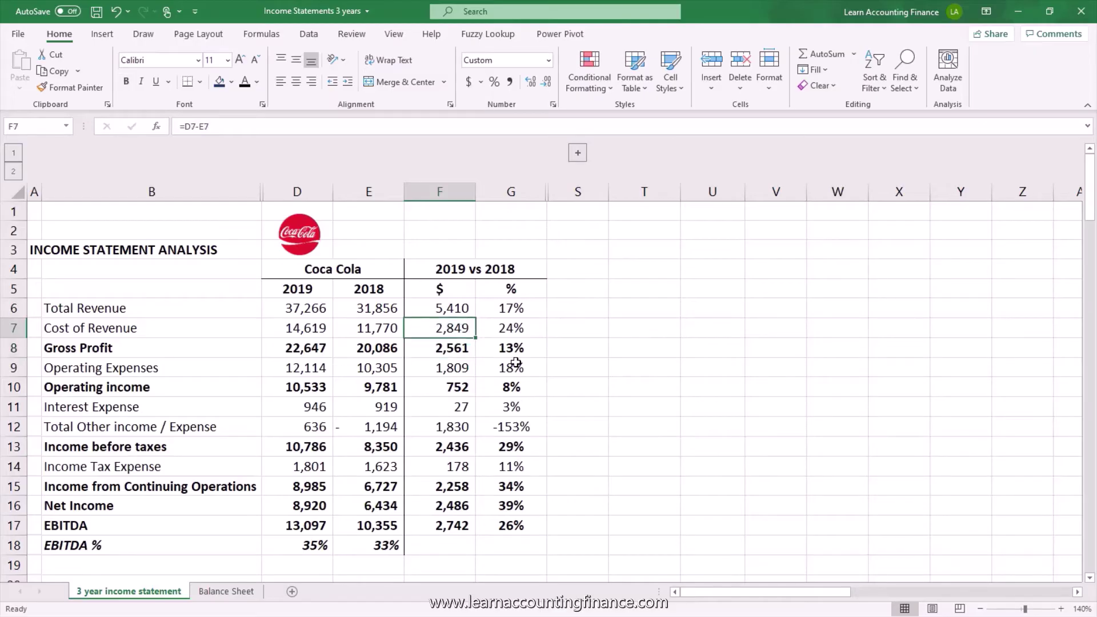
key("Down")
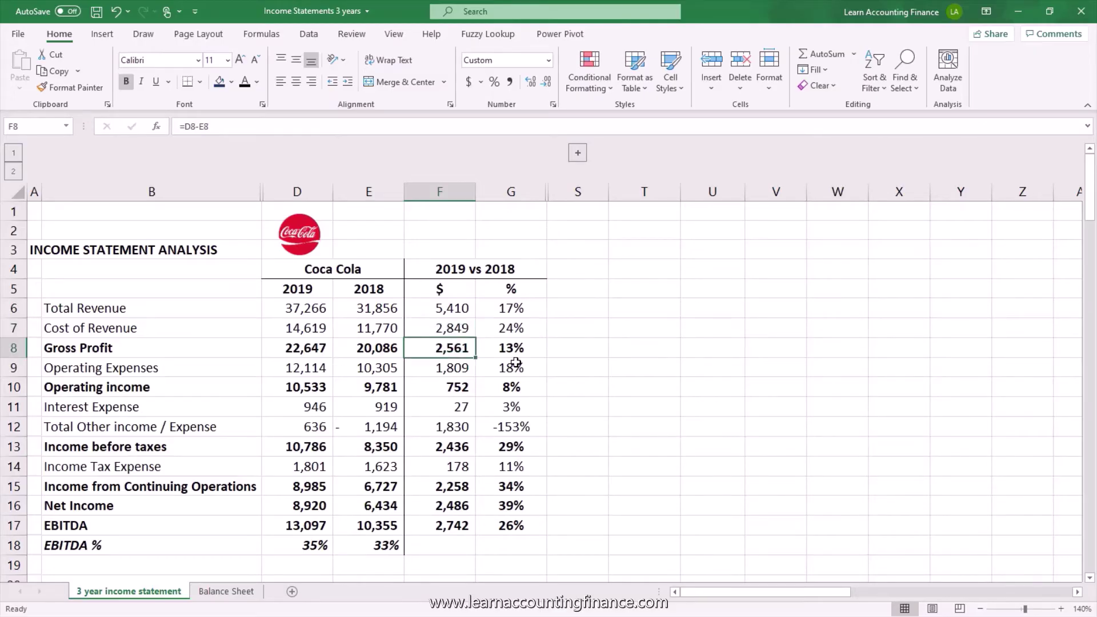
key("Down")
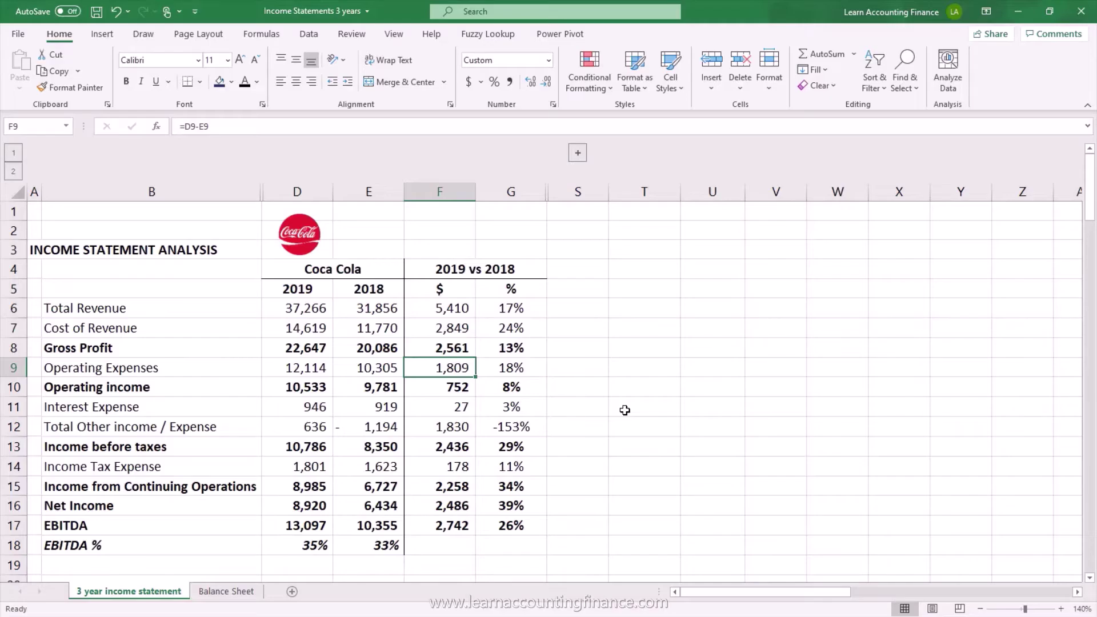
left_click(507, 311)
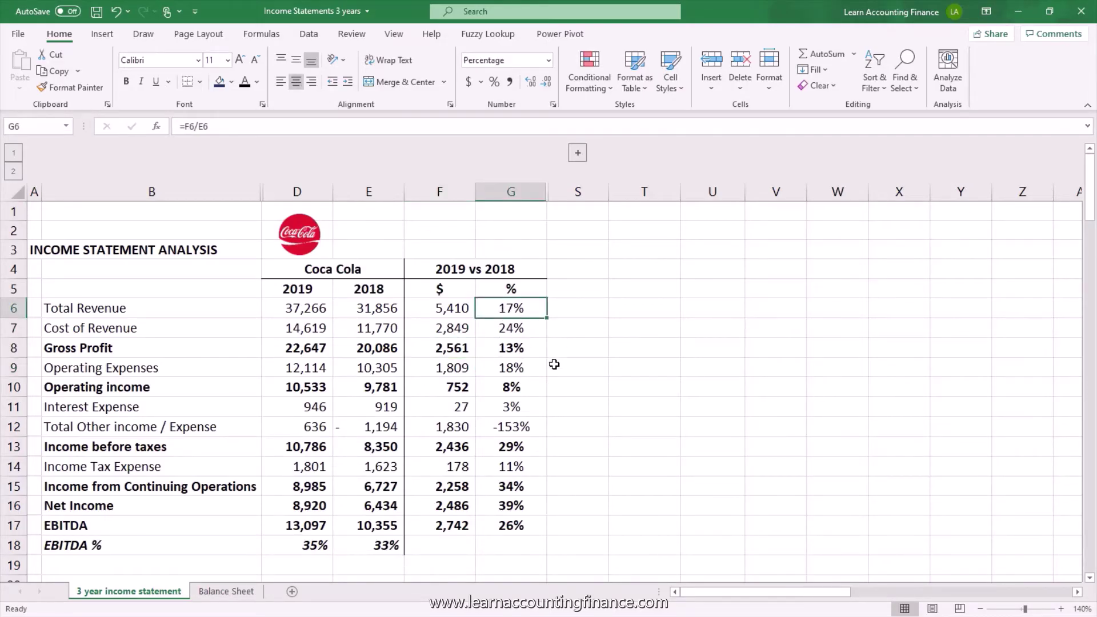
left_click(514, 368)
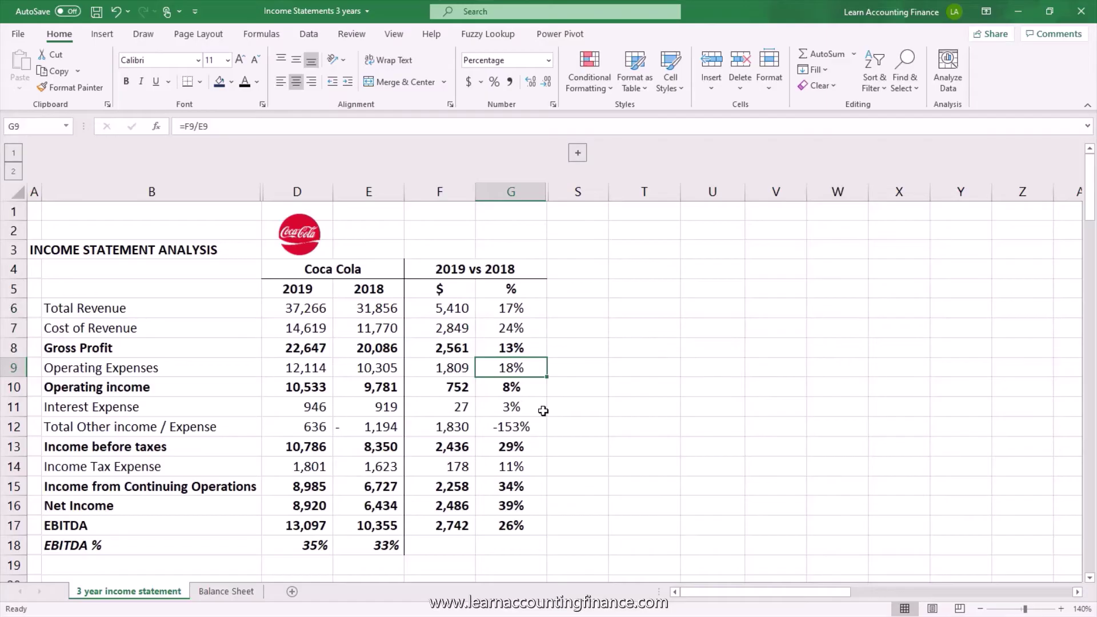
left_click(449, 368)
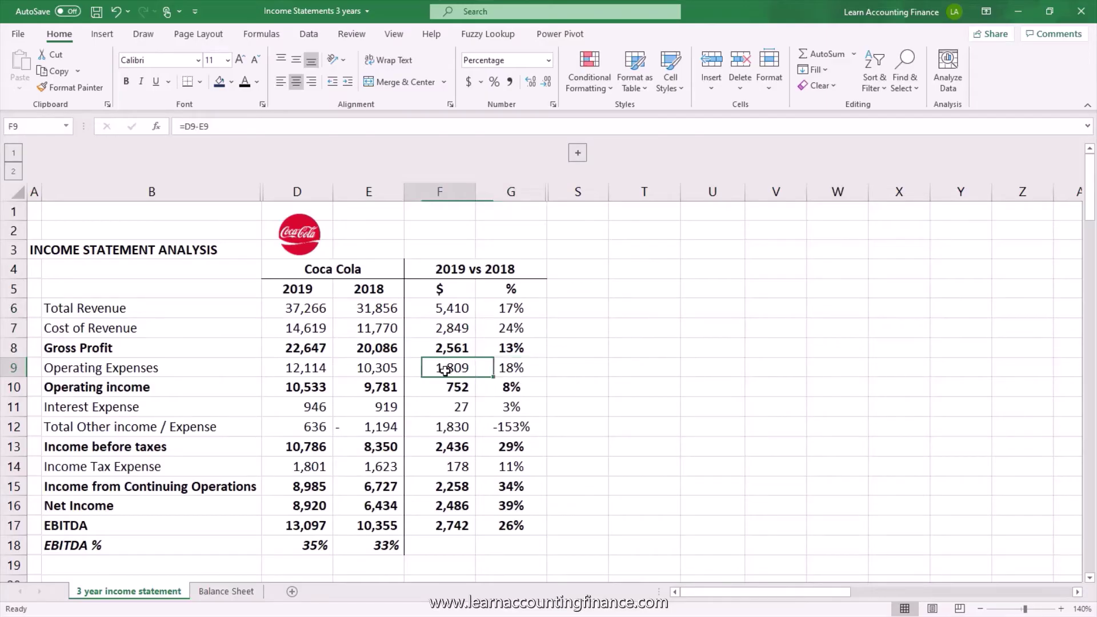
left_click(521, 313)
left_click(519, 372)
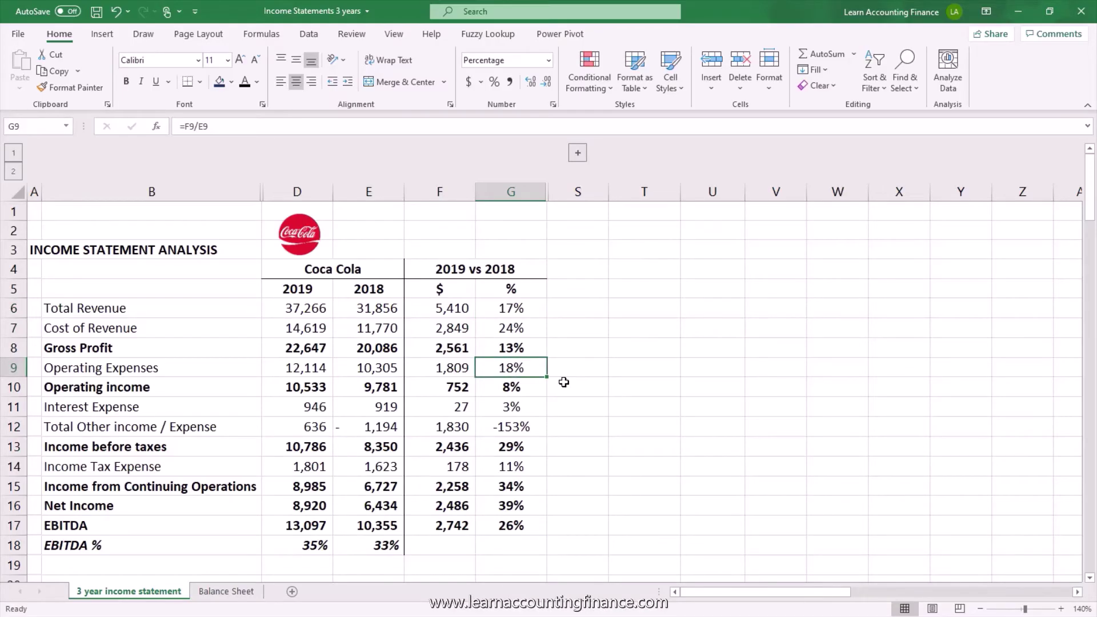
left_click(522, 309)
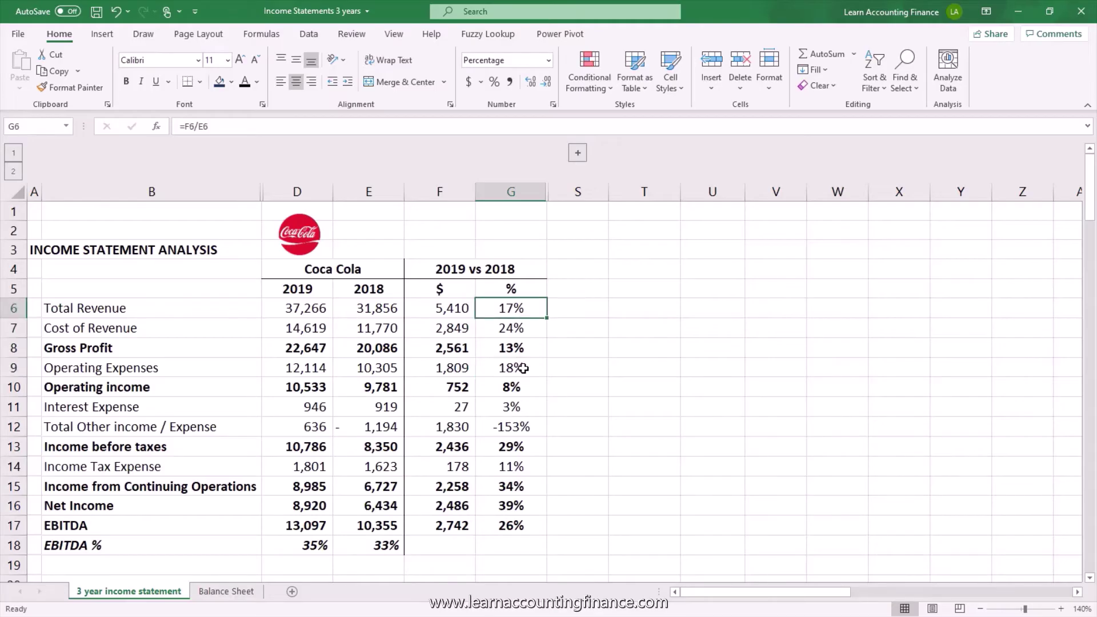
left_click(524, 368)
key("Left")
key("Left")
key("Left")
key("Left")
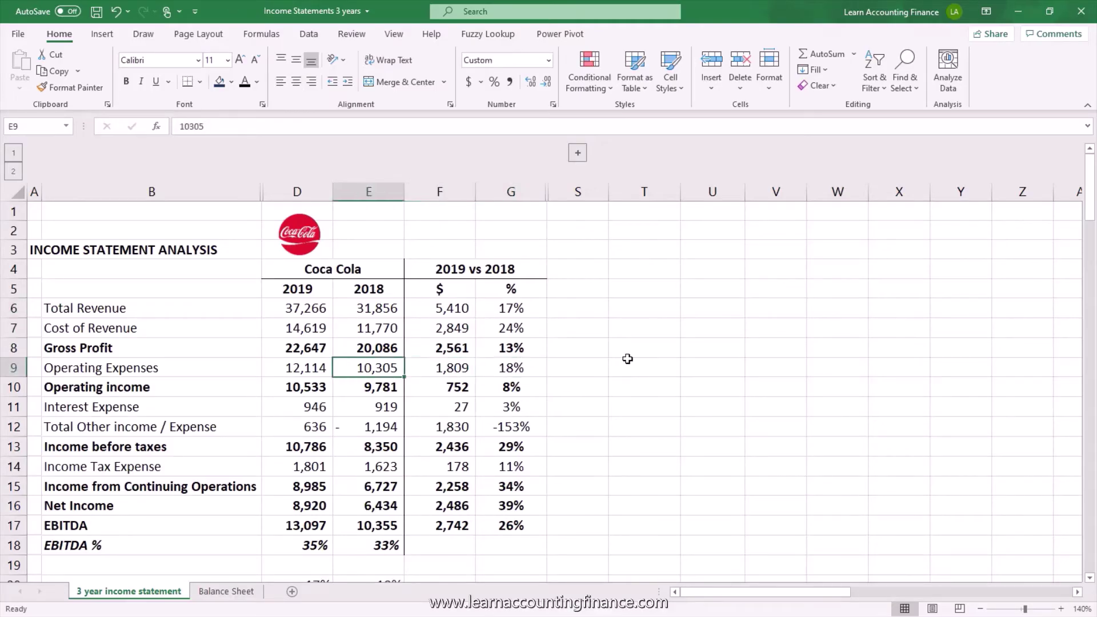
key("Right")
key("Right")
key("Right")
key("Right")
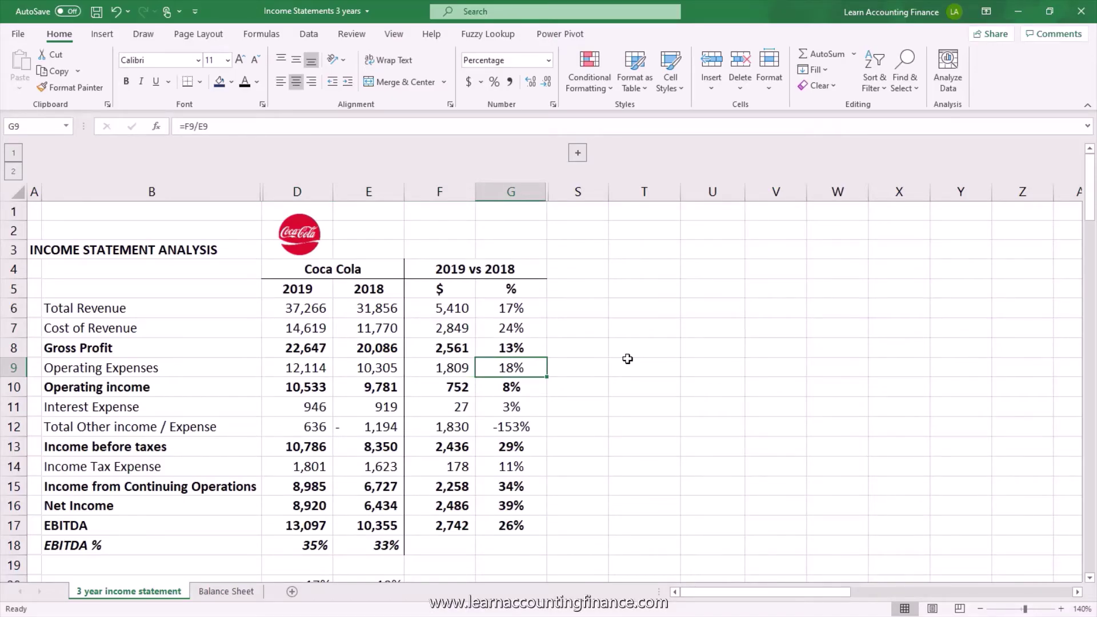
key("Up")
key("Up")
key("Up")
key("Down")
key("Down")
key("Down")
key("Up")
key("Up")
key("Up")
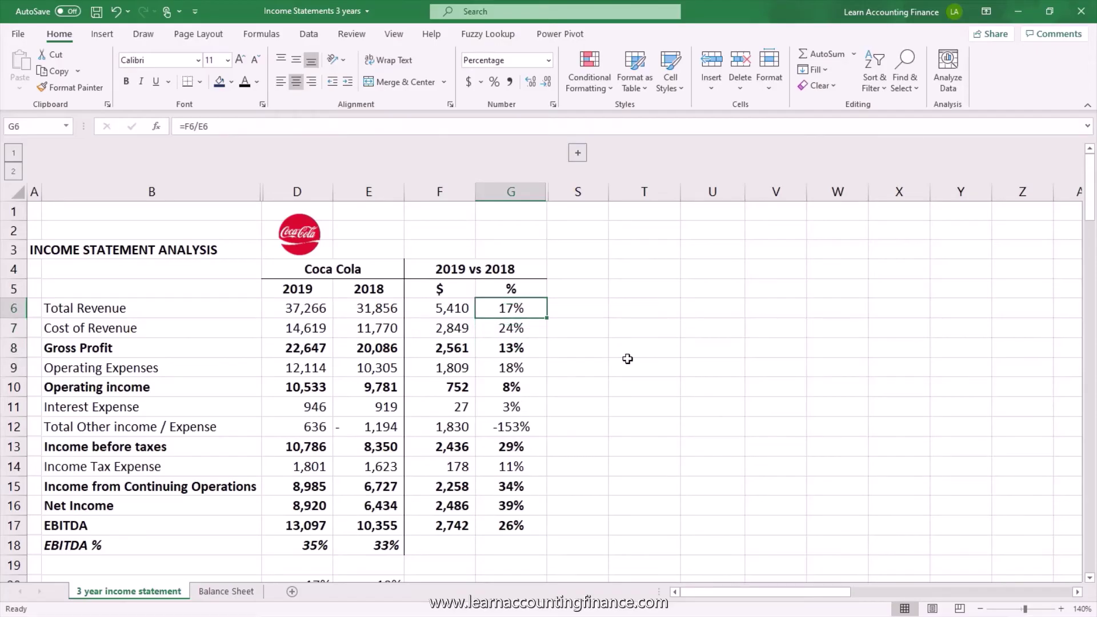
key("Down")
key("Down")
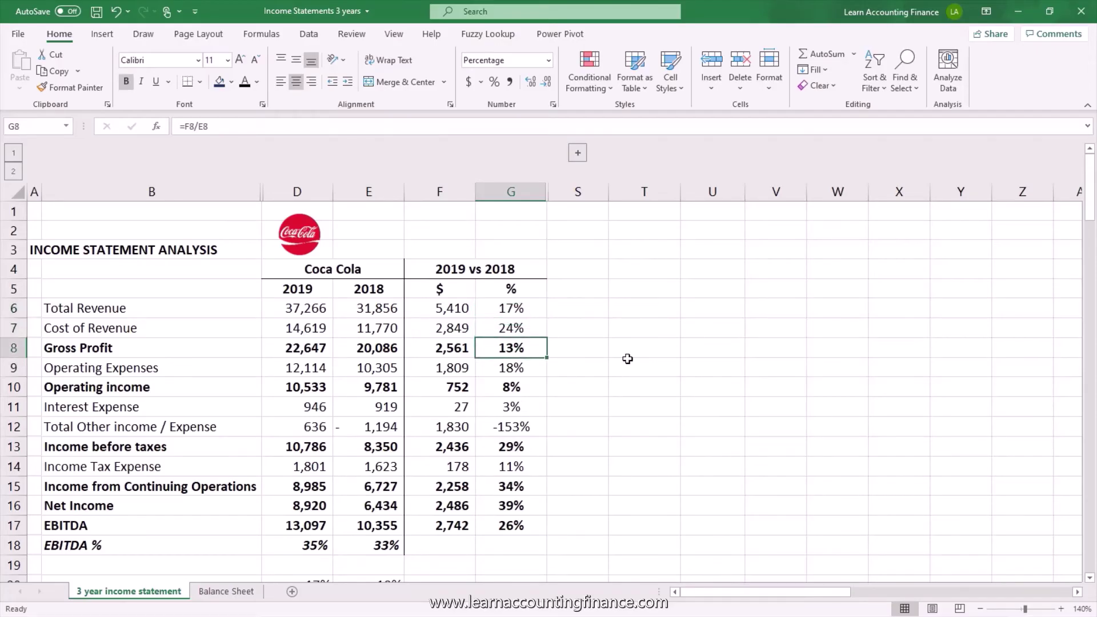
key("Down")
key("Left")
key("Left")
key("Left")
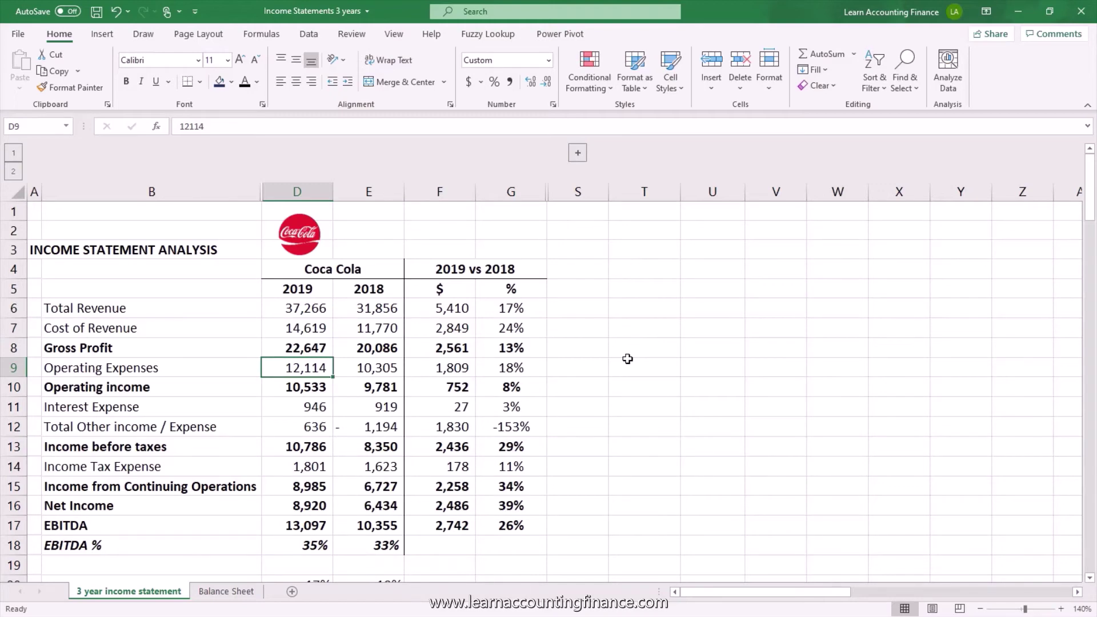
key("Right")
key("Right")
key("Right")
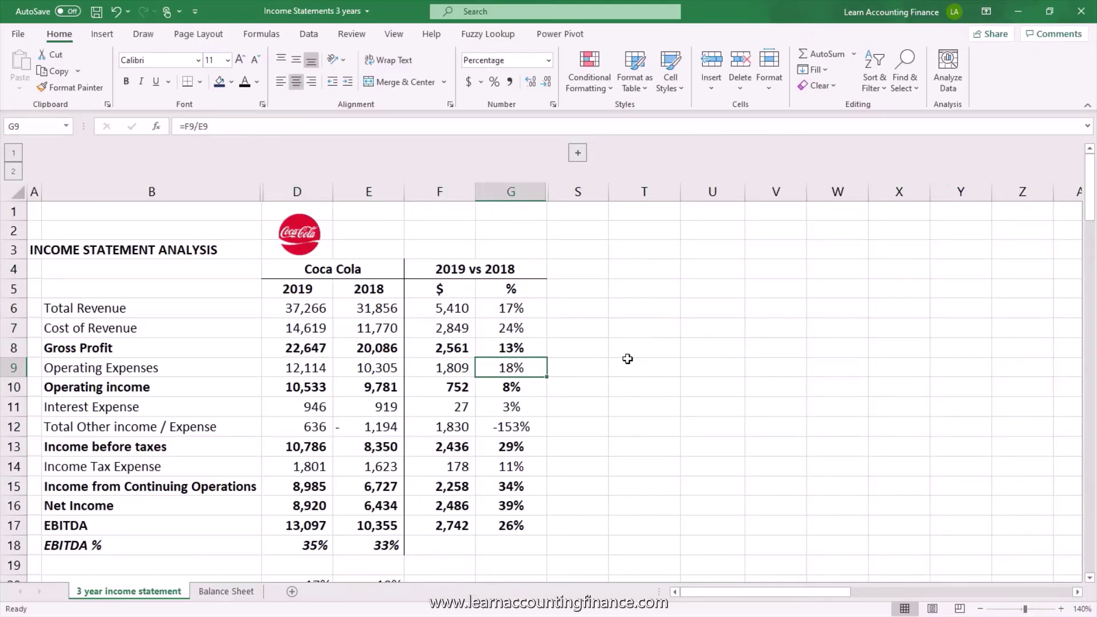
key("Up")
key("Up")
key("Up")
key("Up")
key("Down")
key("Down")
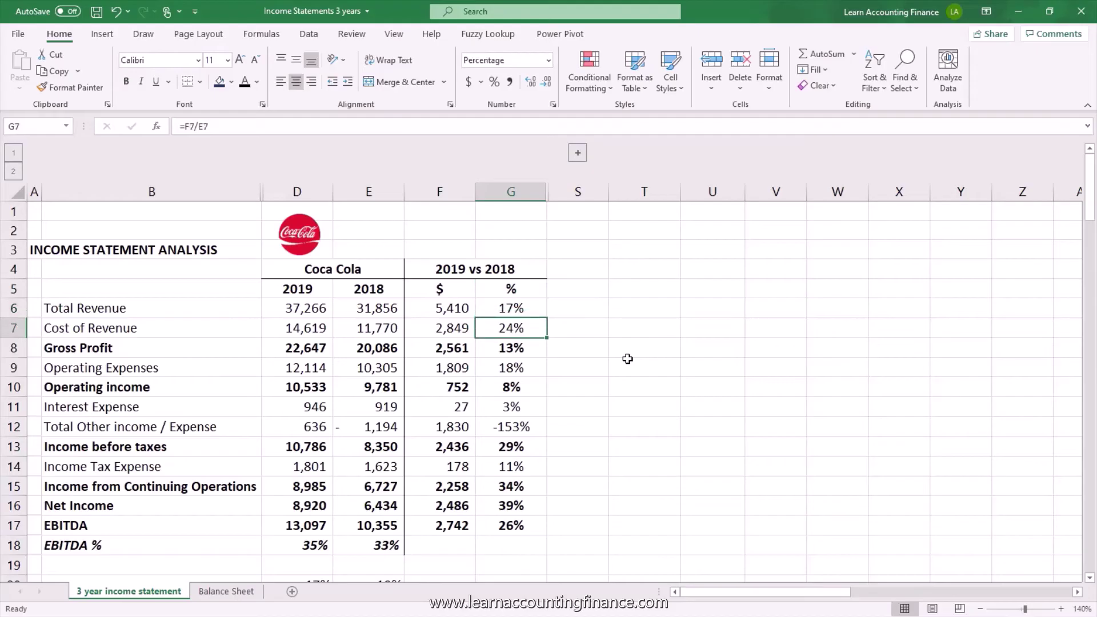
key("Down")
key("Down")
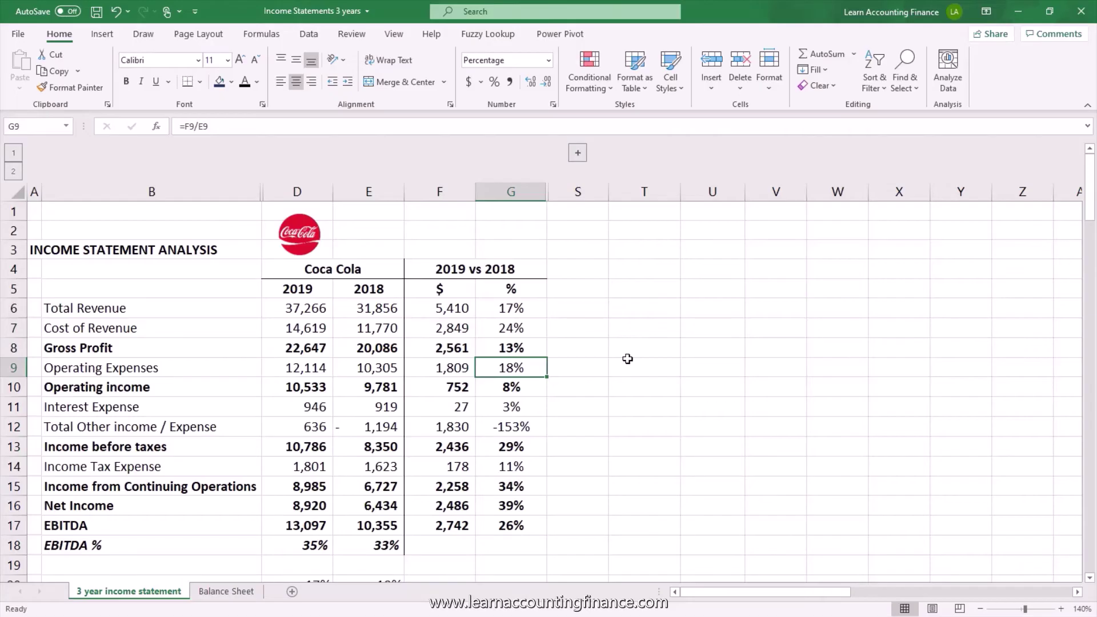
key("Up")
key("Up")
key("Up")
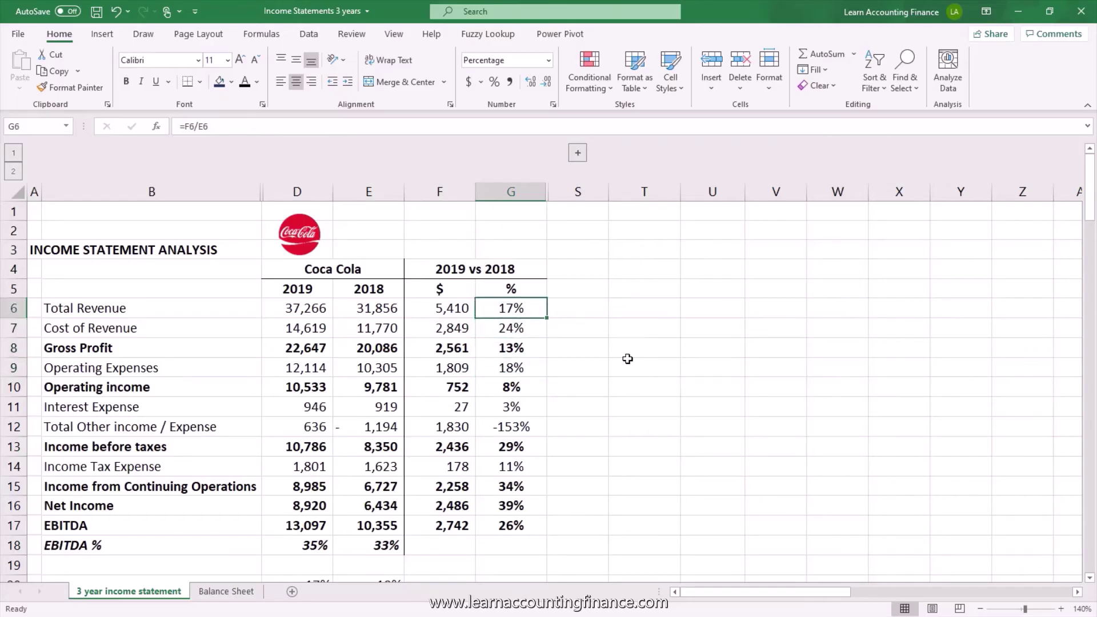
key("Down")
key("Down")
key("Down")
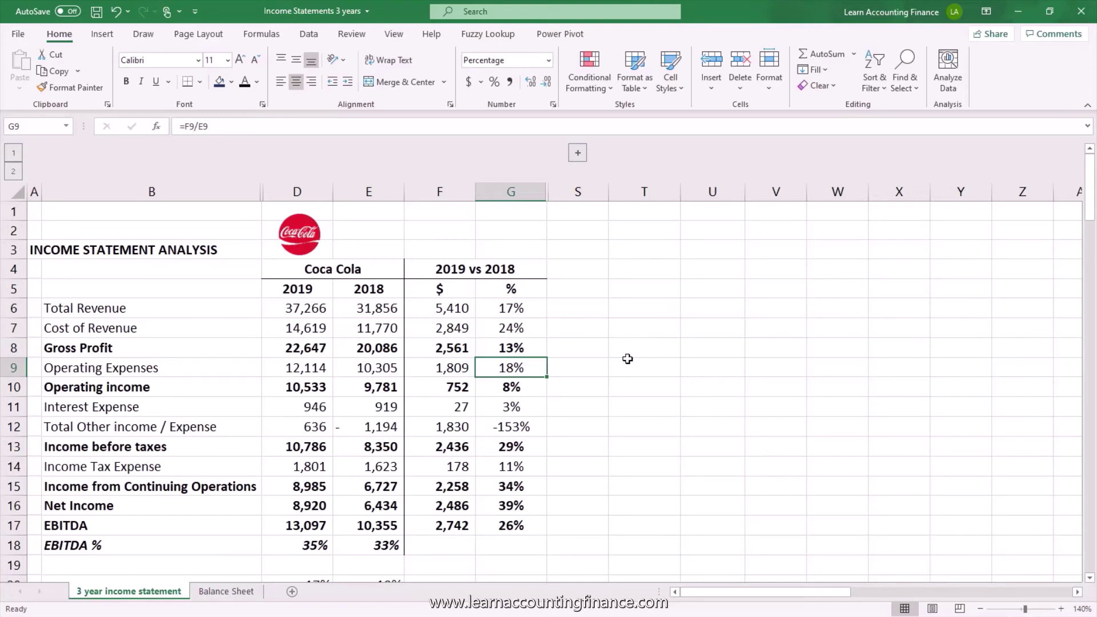
key("Left")
key("Left")
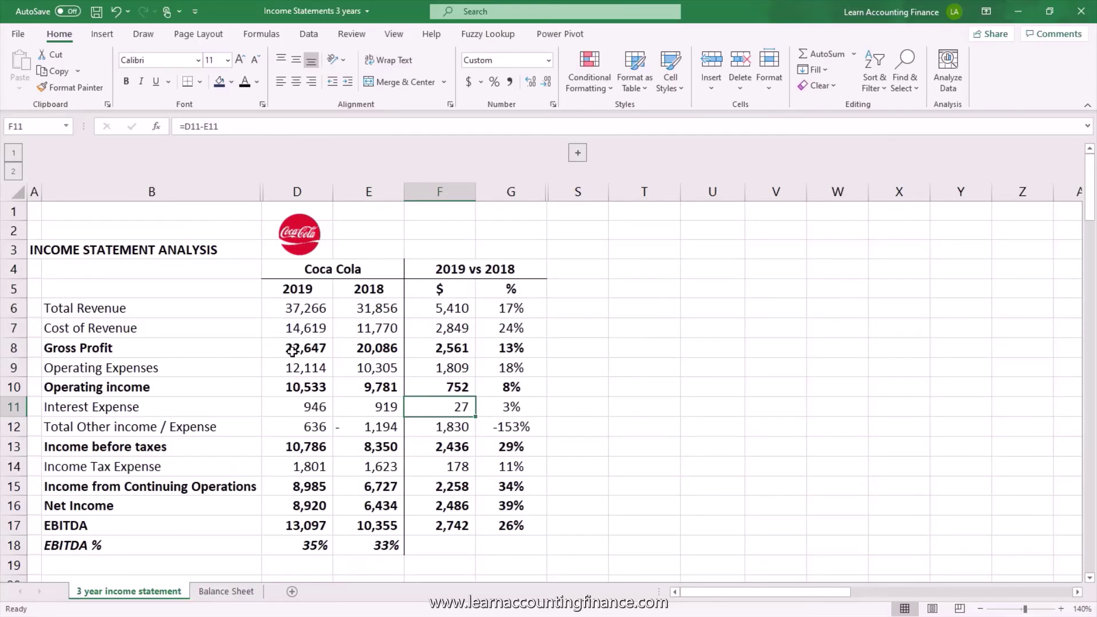
left_click(318, 408)
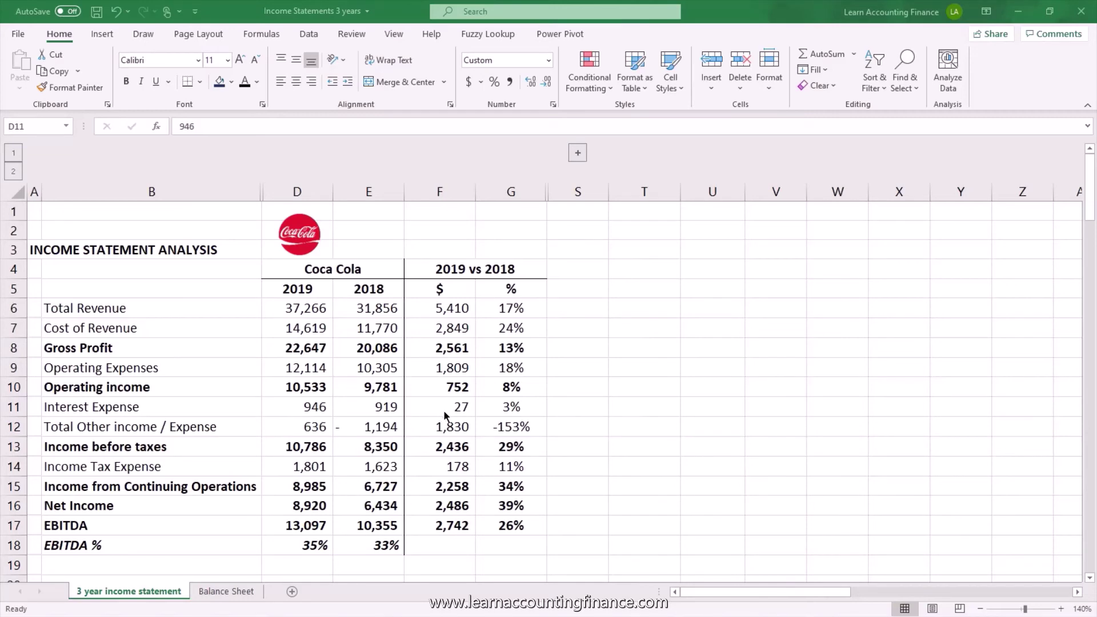
left_click(495, 411)
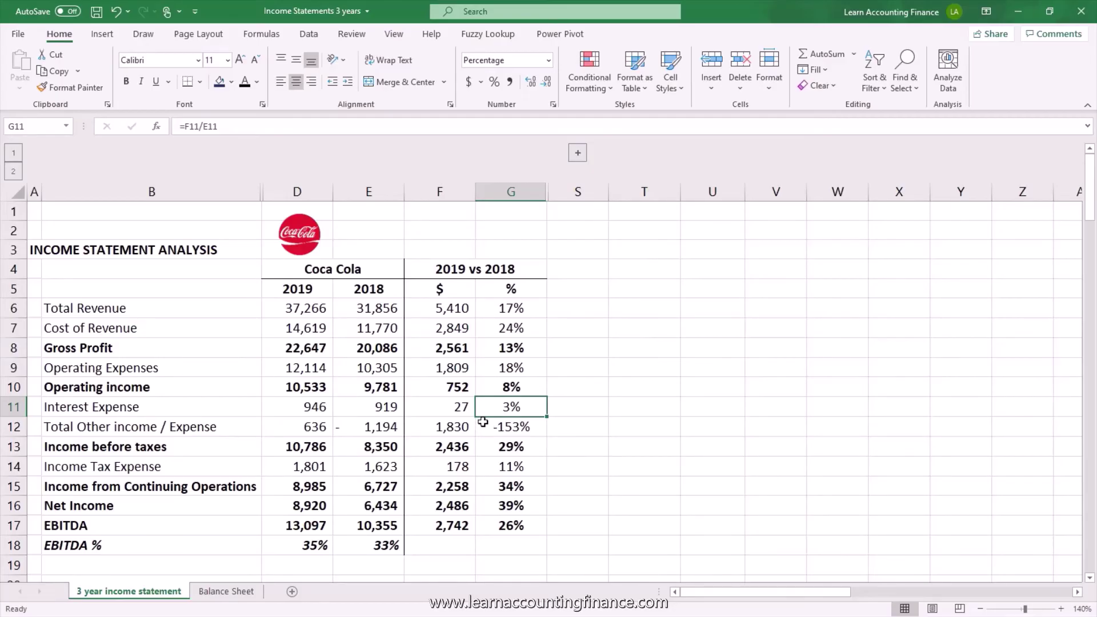
left_click(472, 409)
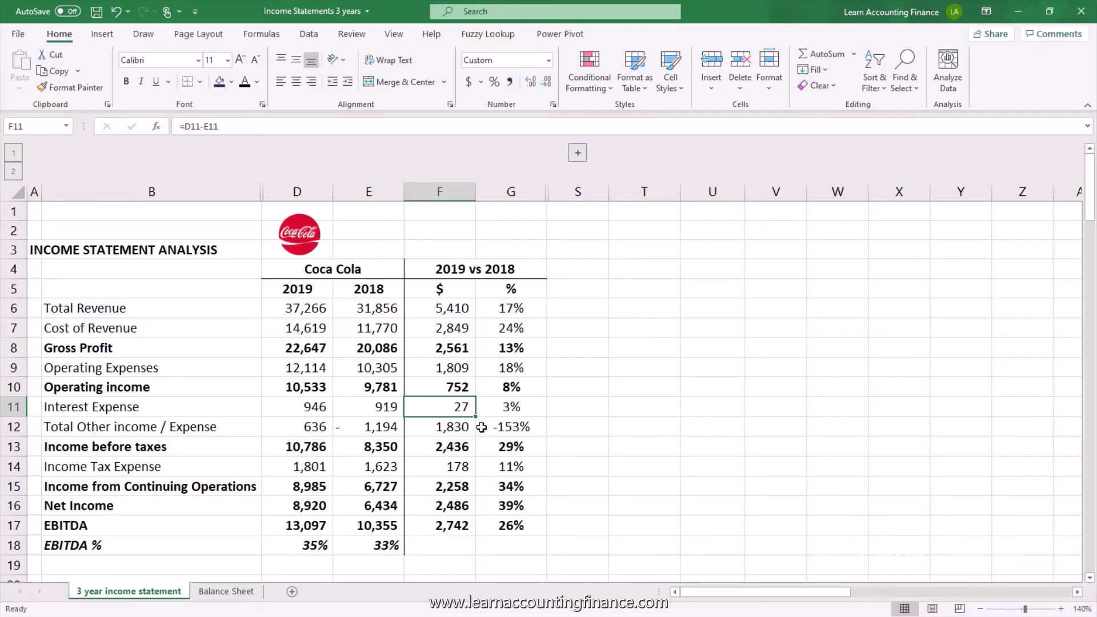
left_click(192, 431)
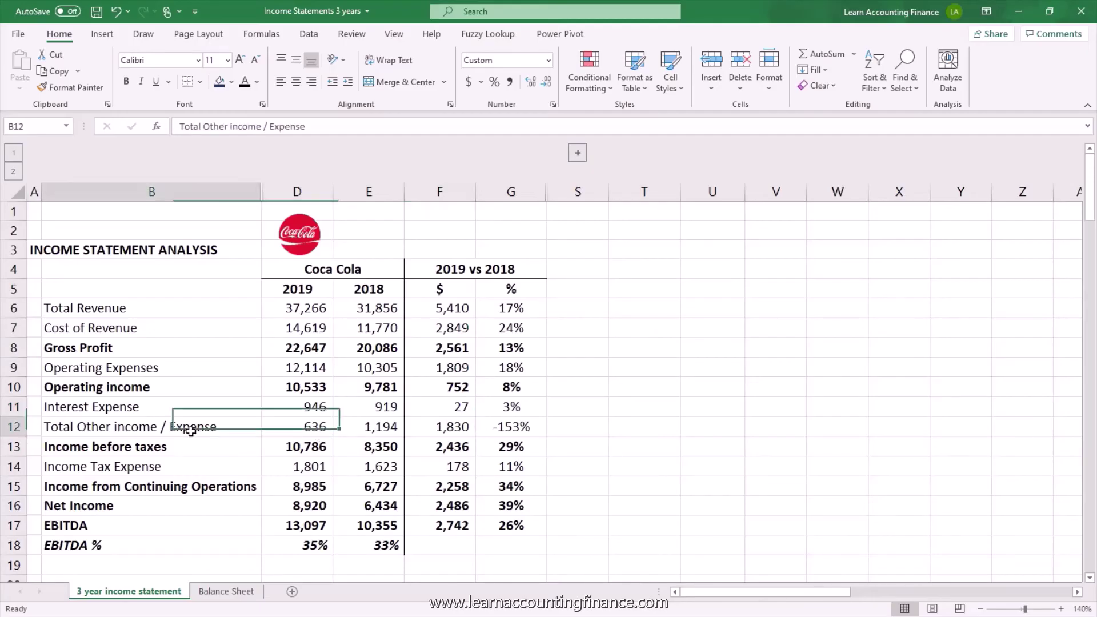
left_click(380, 432)
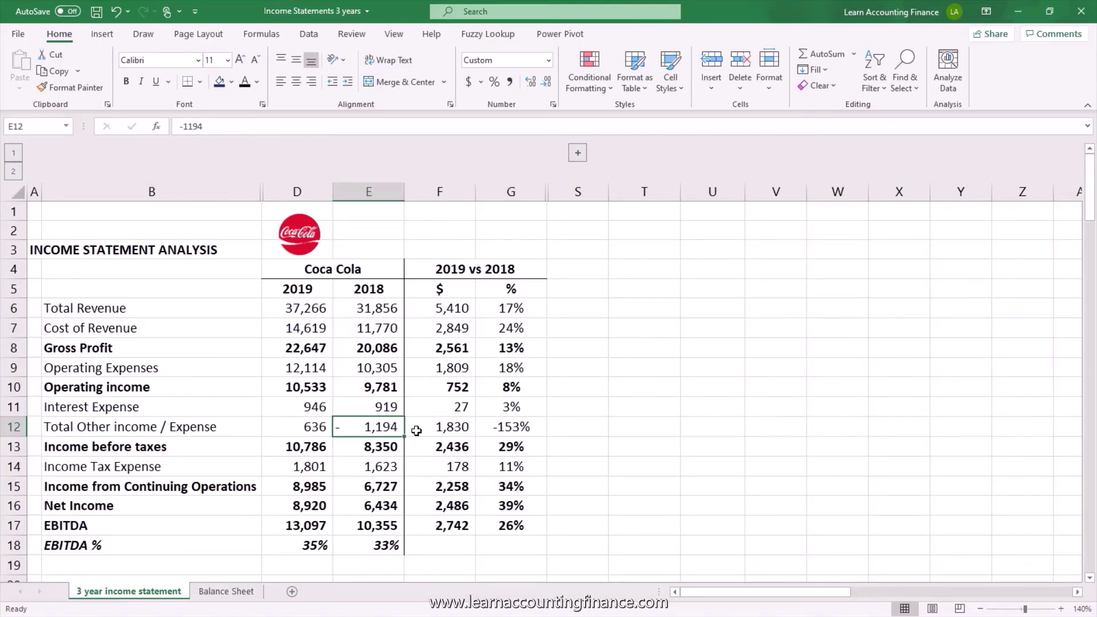
left_click(434, 431)
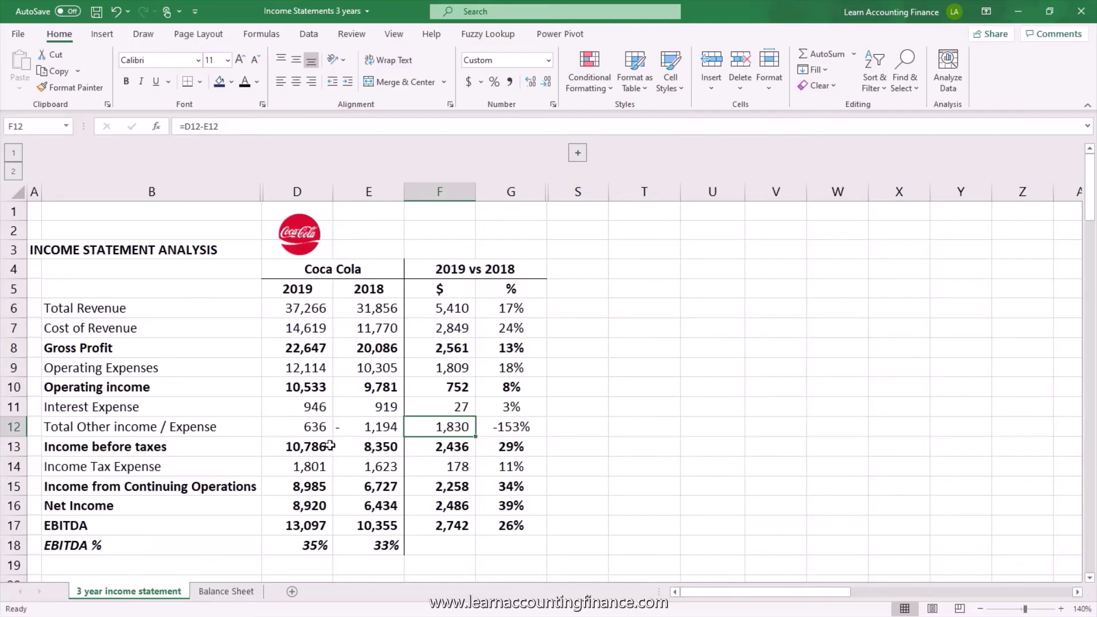
left_click(388, 428)
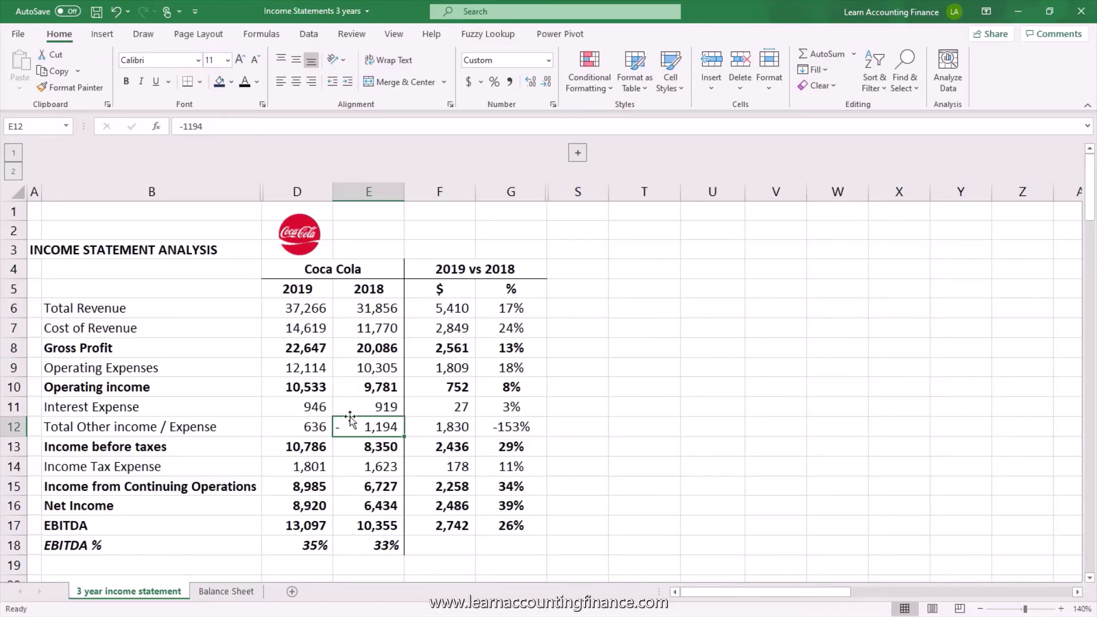
left_click(311, 425)
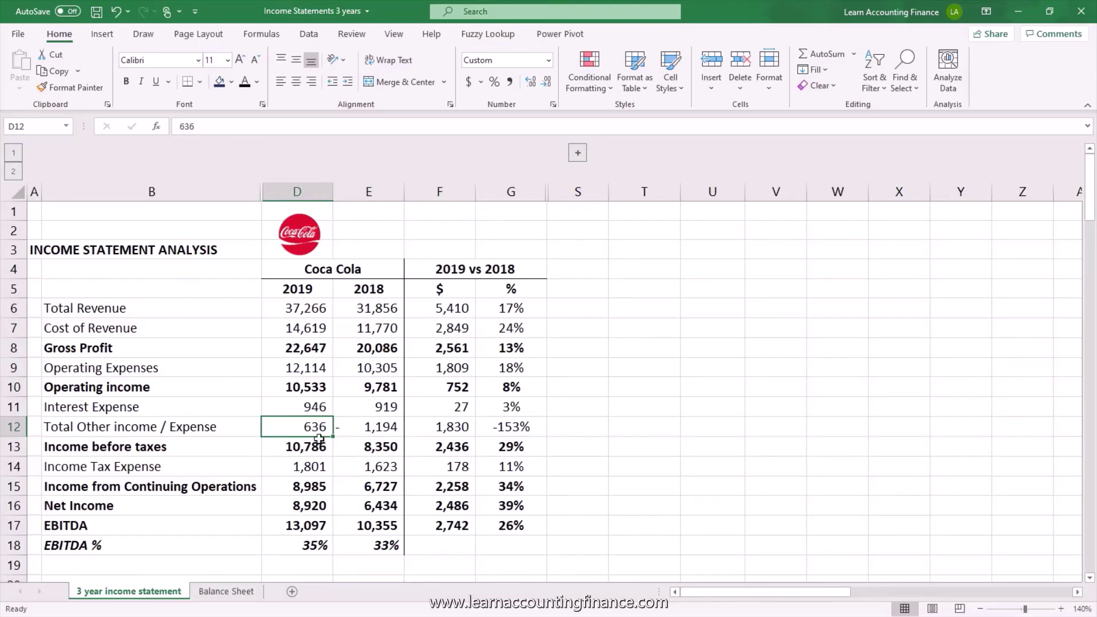
left_click(433, 430)
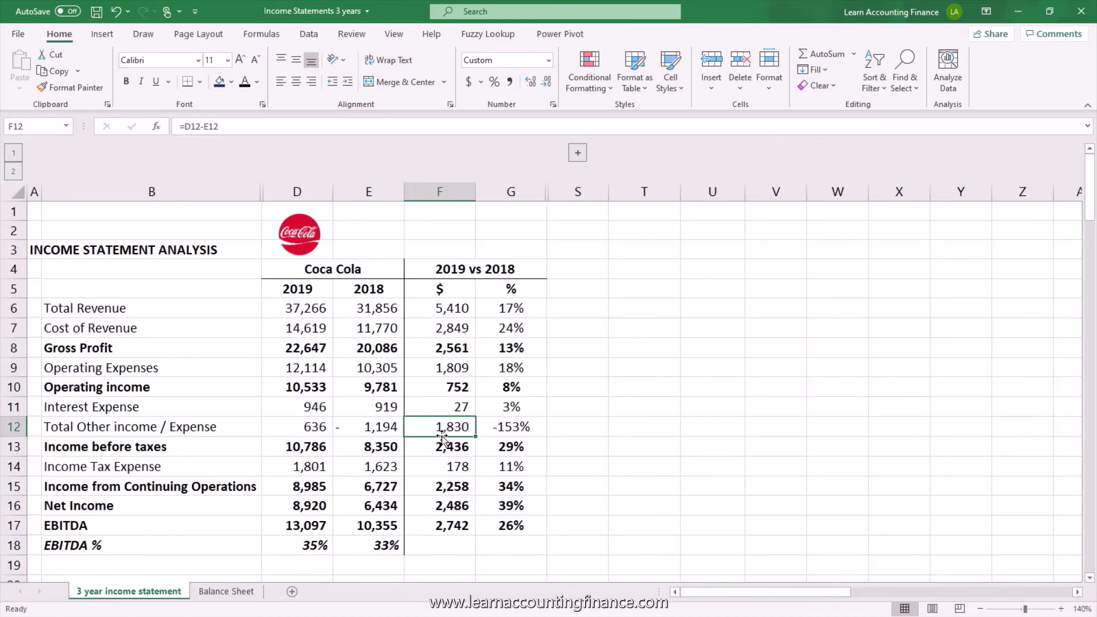
left_click(456, 524)
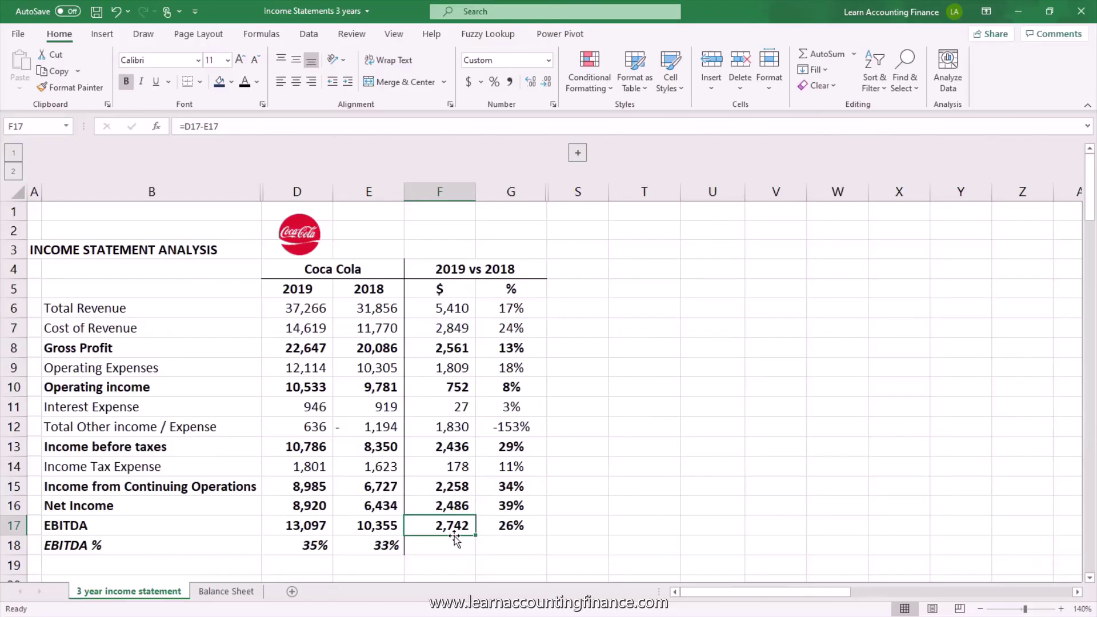
left_click(445, 429)
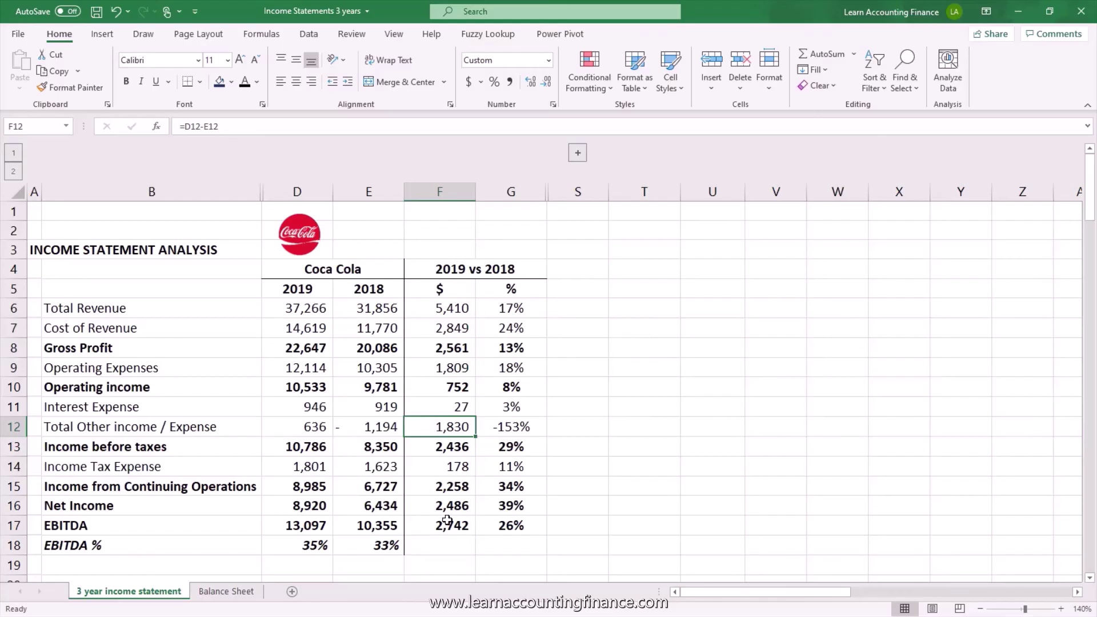
left_click(221, 411)
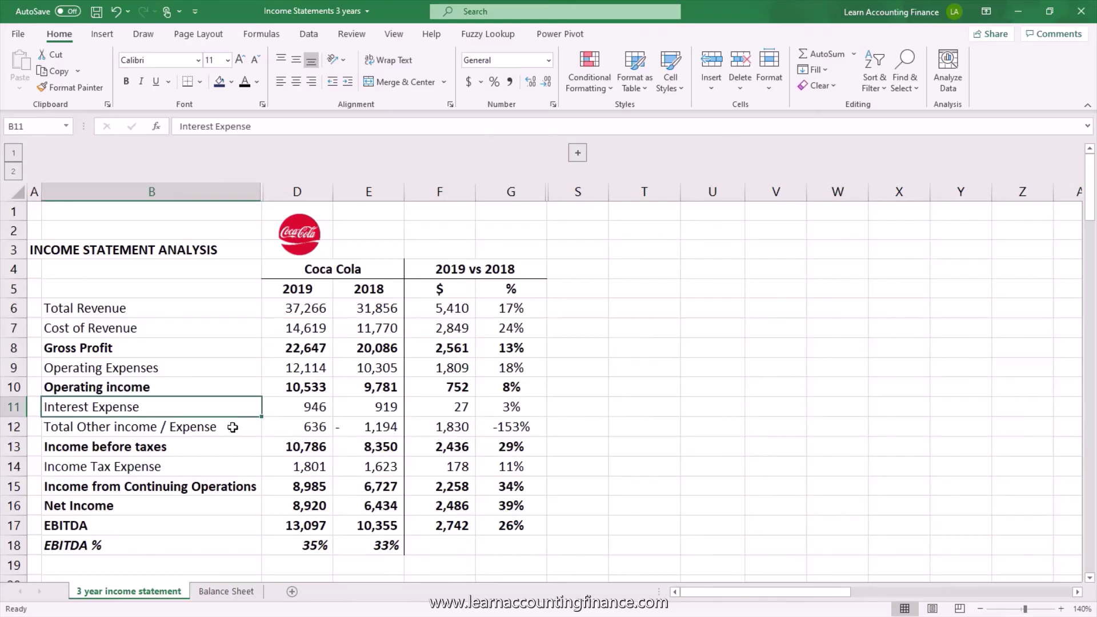
left_click(233, 427)
left_click(466, 524)
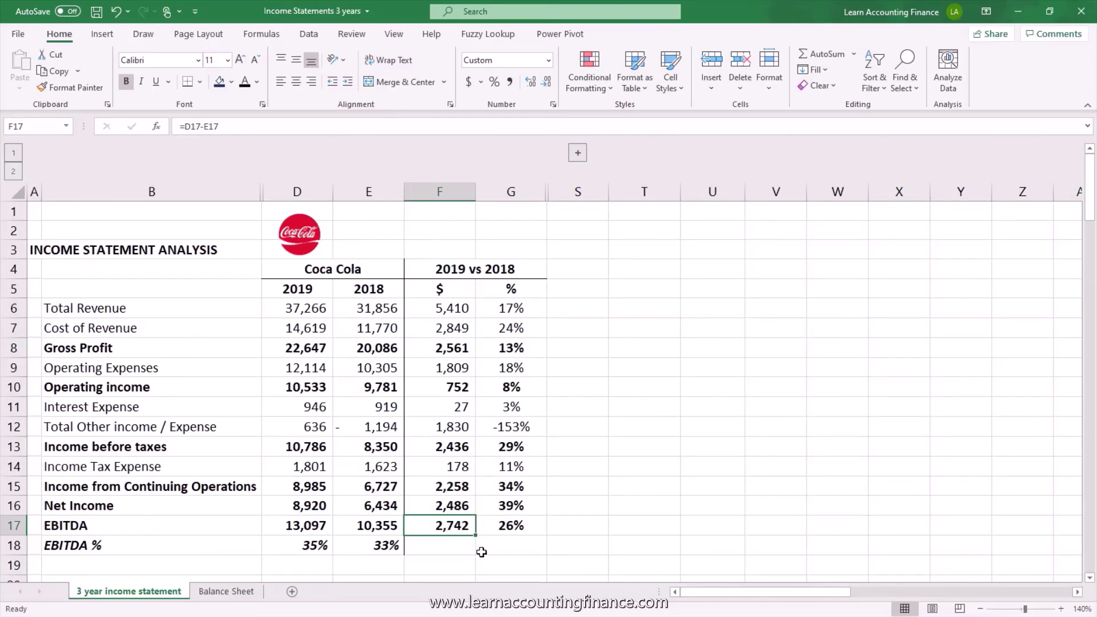
left_click_drag(451, 506, 162, 502)
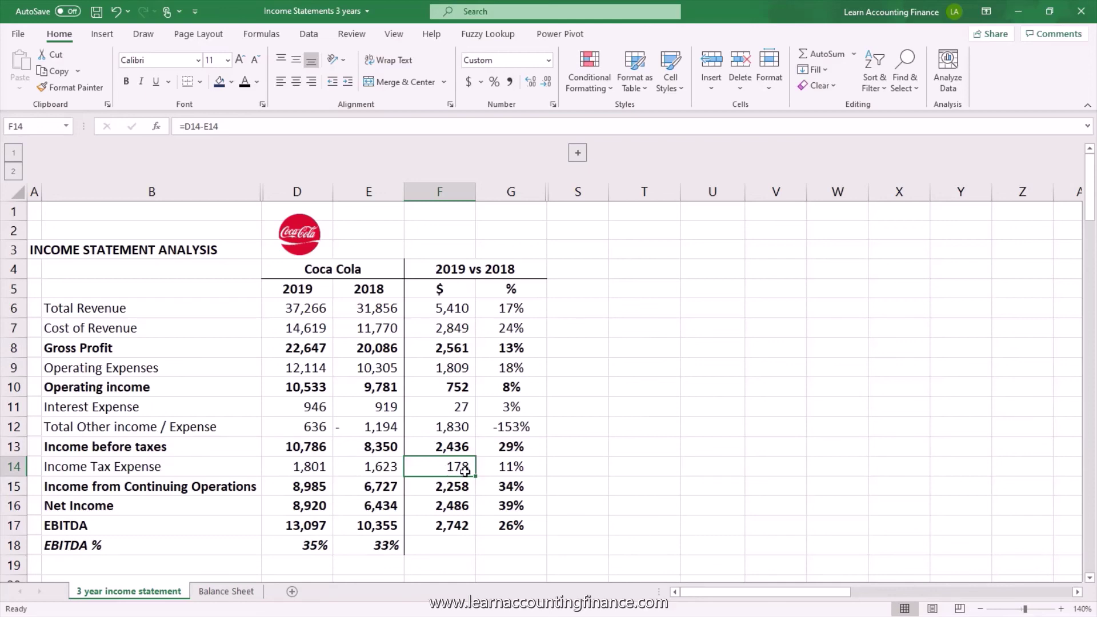
left_click(304, 447)
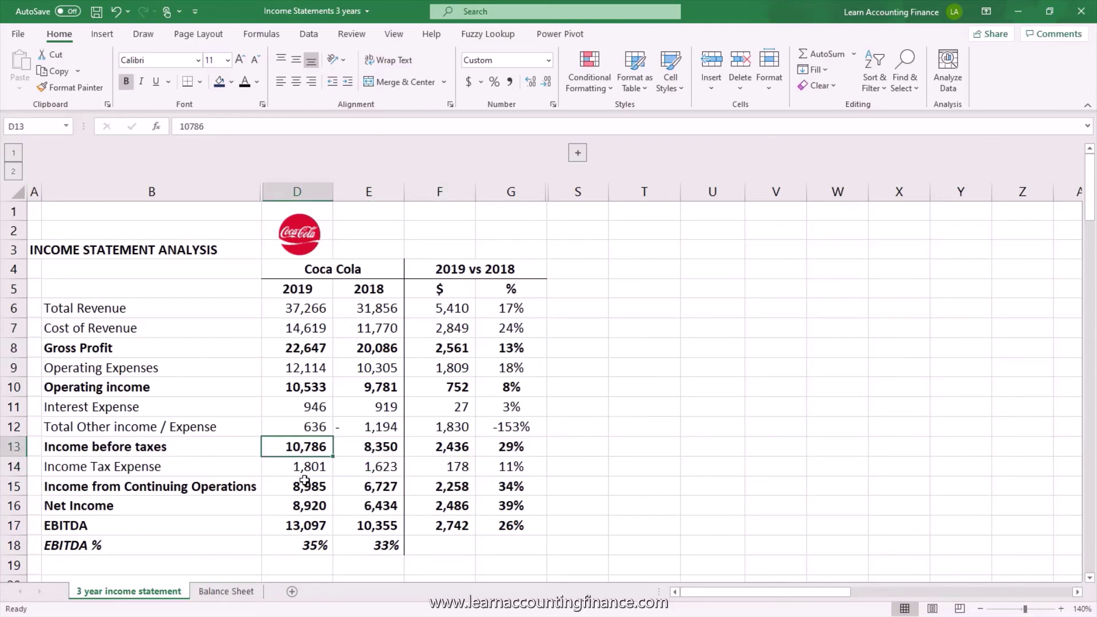
left_click(465, 472)
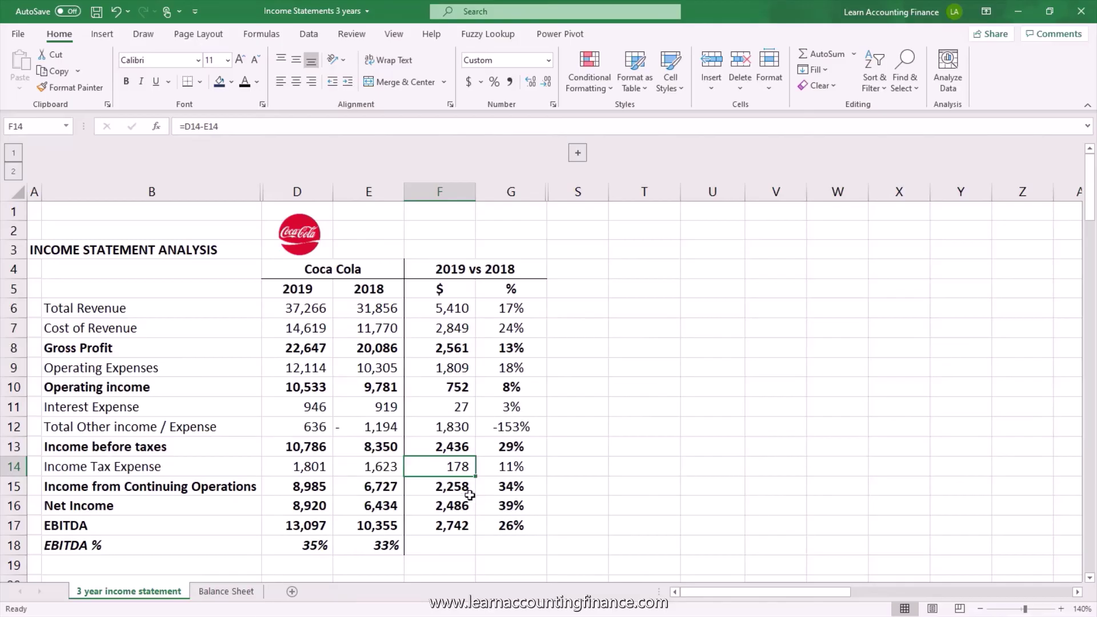
left_click(508, 468)
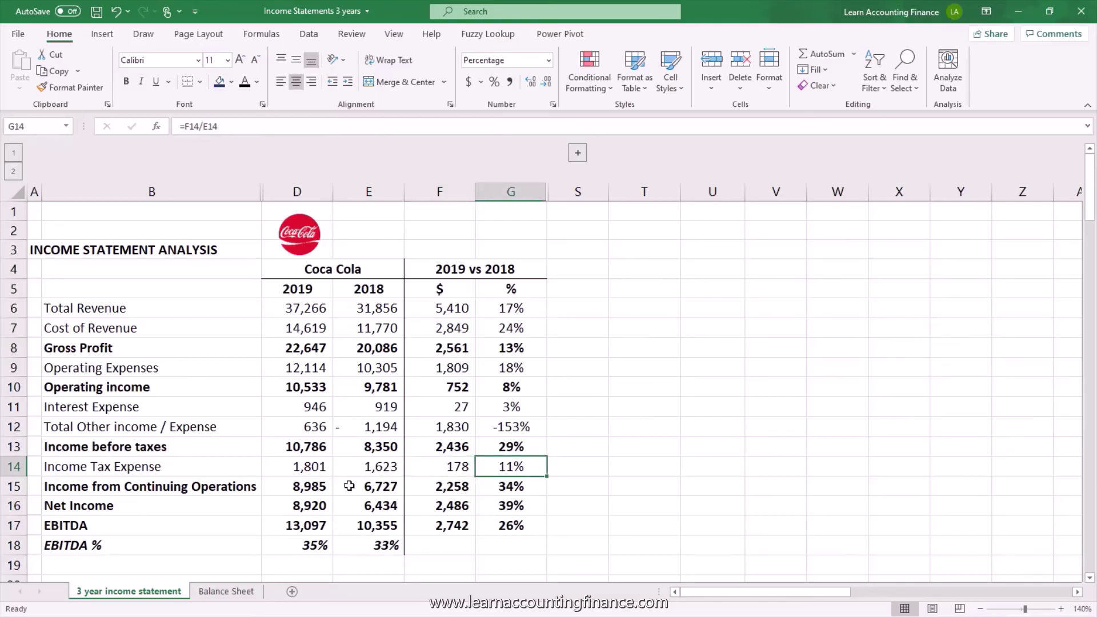
left_click(314, 450)
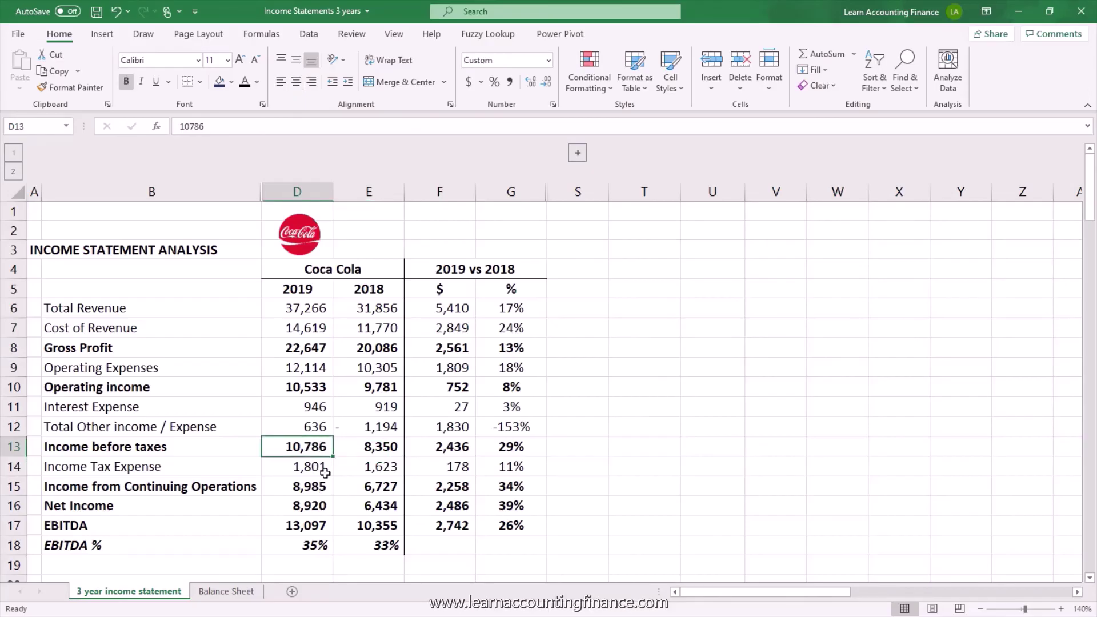
- Enter =D14/D13 in D20 as a percentage, showing a 17% 2019 tax rate
scroll(340, 466, "down", 1)
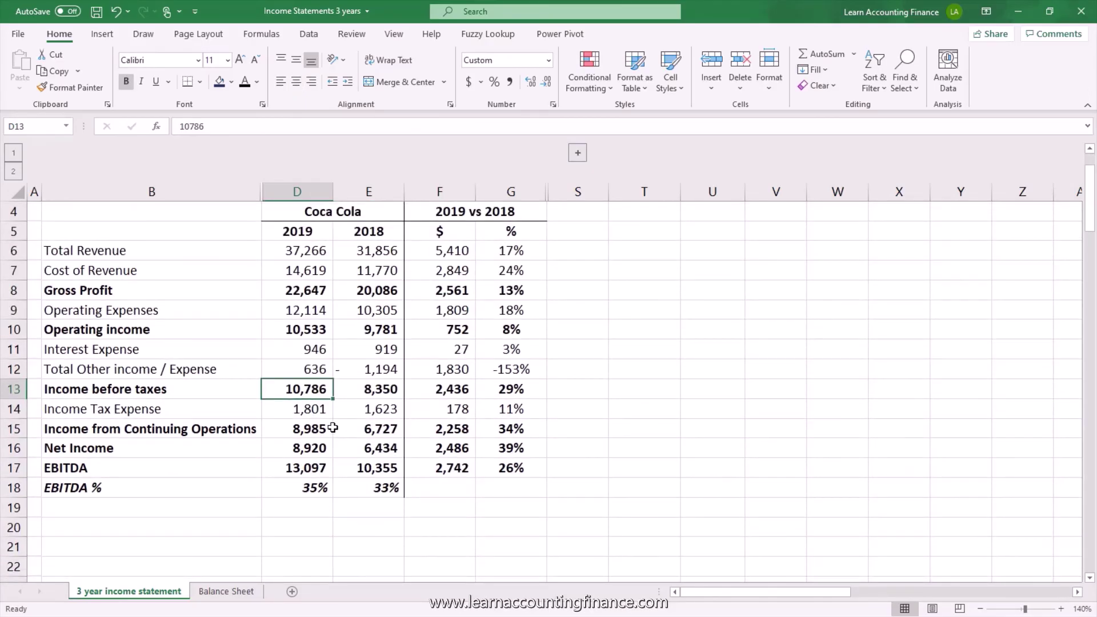
left_click(312, 527)
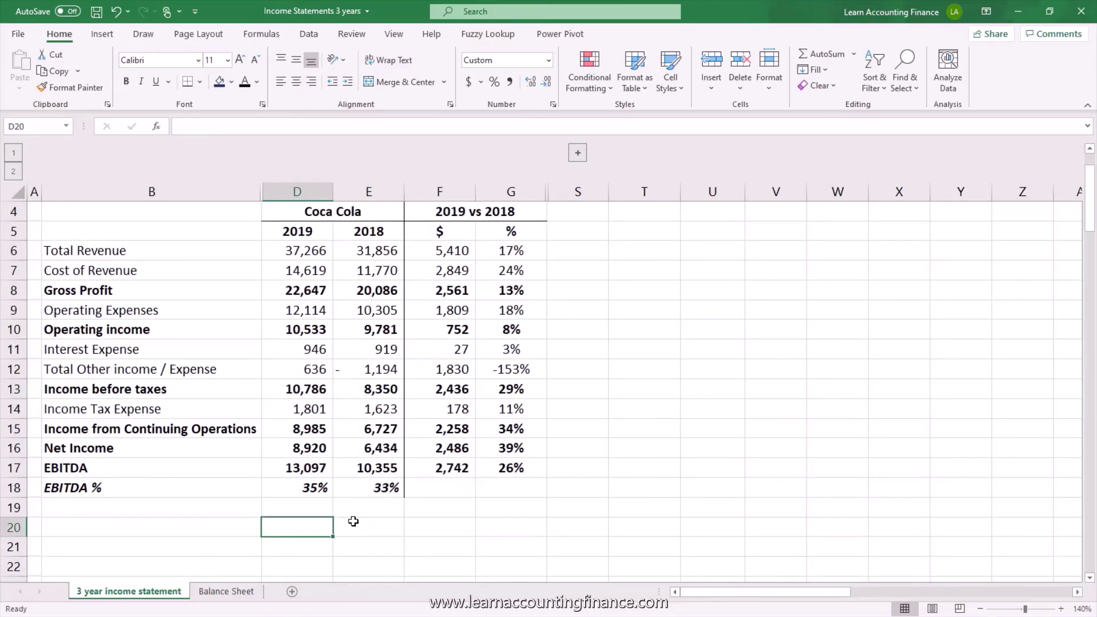
type("=")
key("Up")
key("Up")
key("Up")
key("Up")
key("Up")
key("Up")
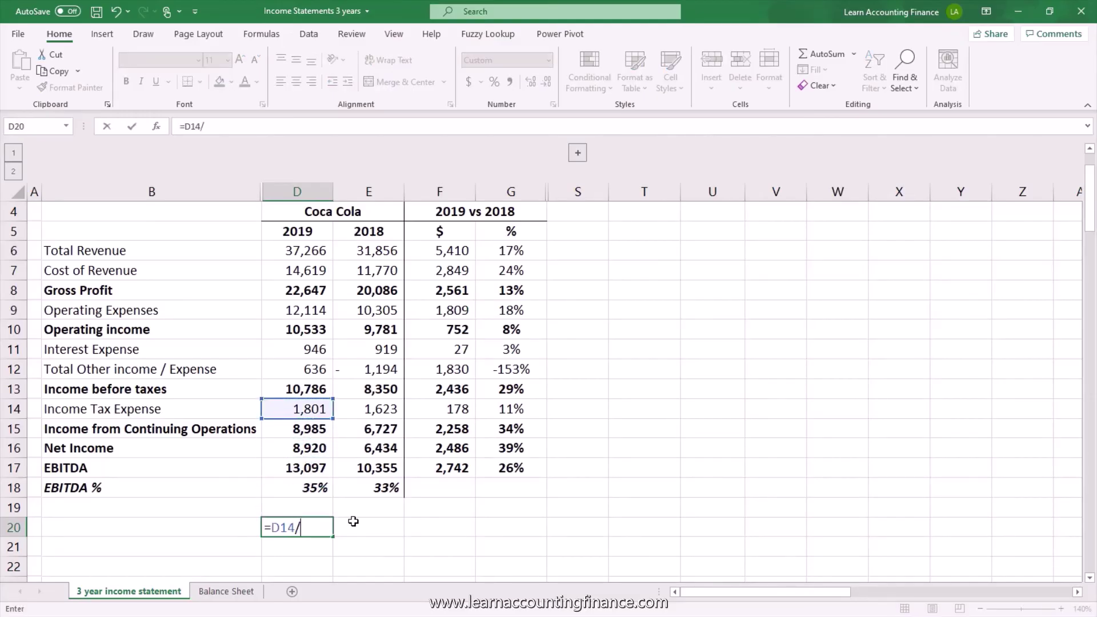
type("/")
left_click(325, 389)
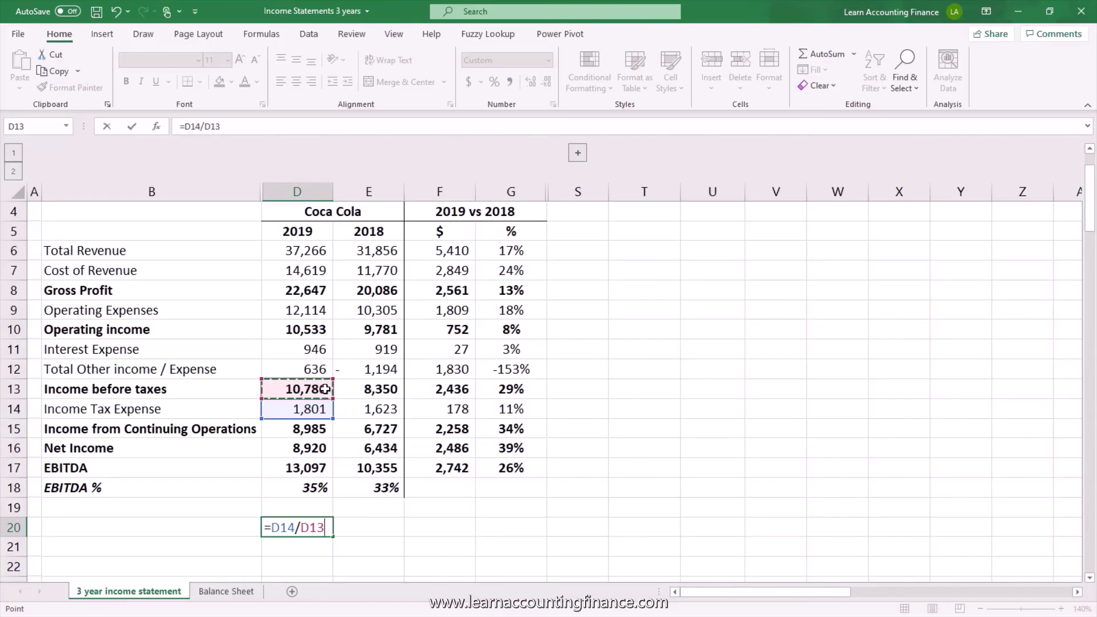
key("Return")
key("Up")
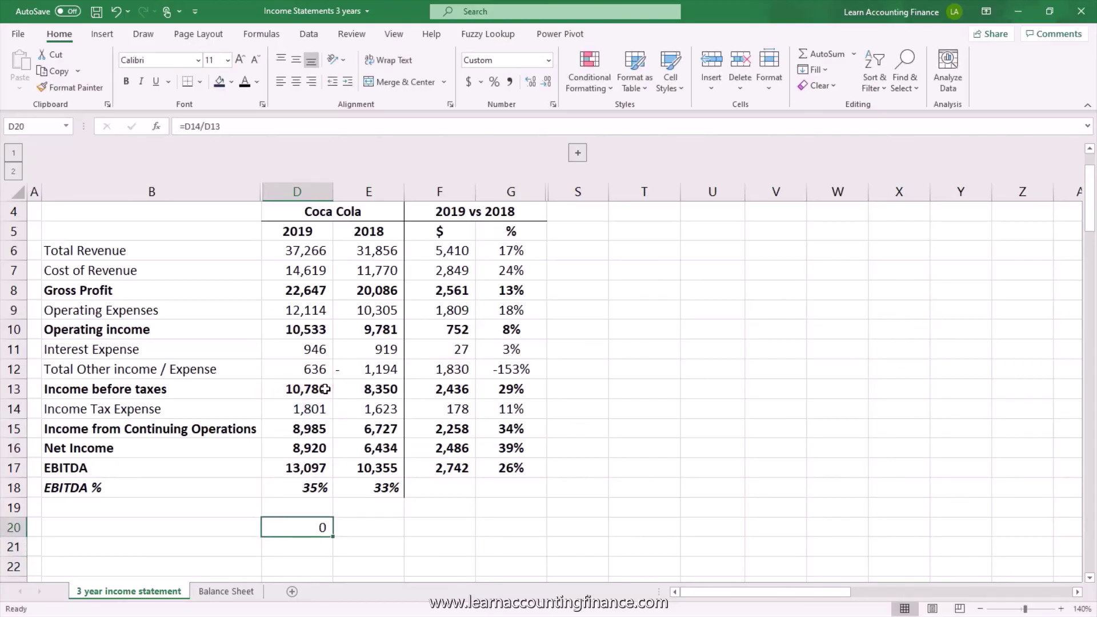
left_click(499, 84)
- Copy the tax-rate formula into E20, showing 19% for 2018
key("ctrl+c")
key("Right")
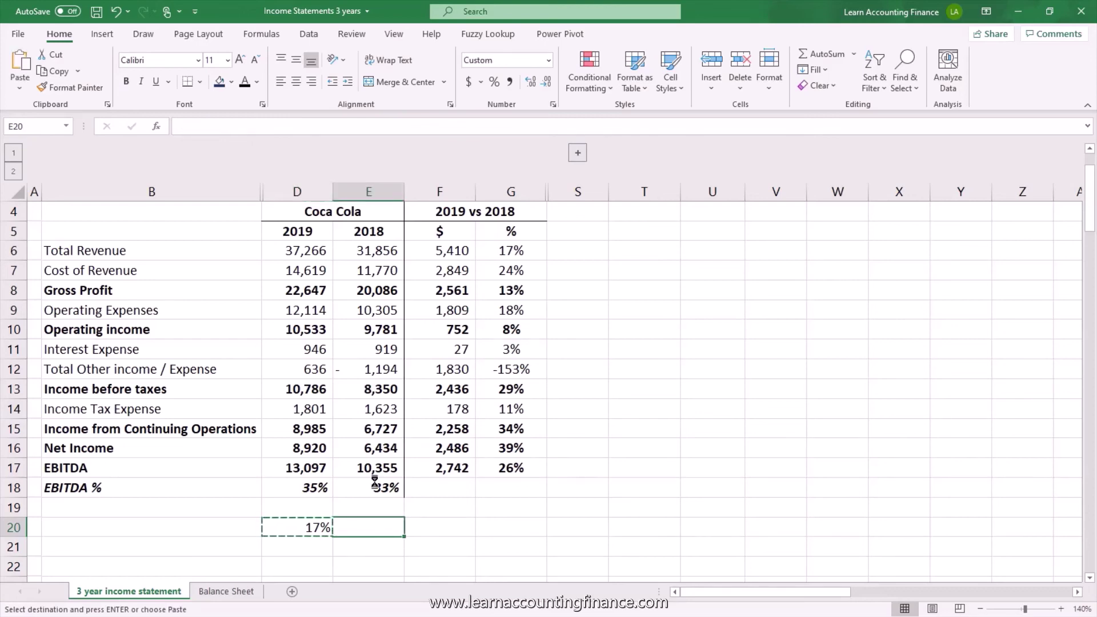
key("ctrl+v")
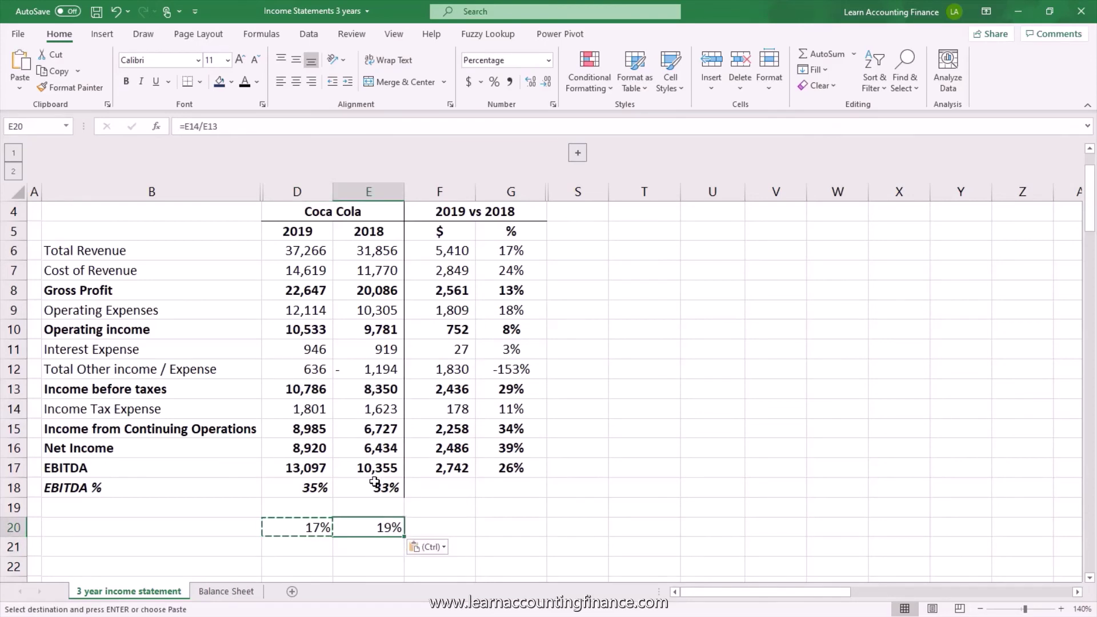
key("Left")
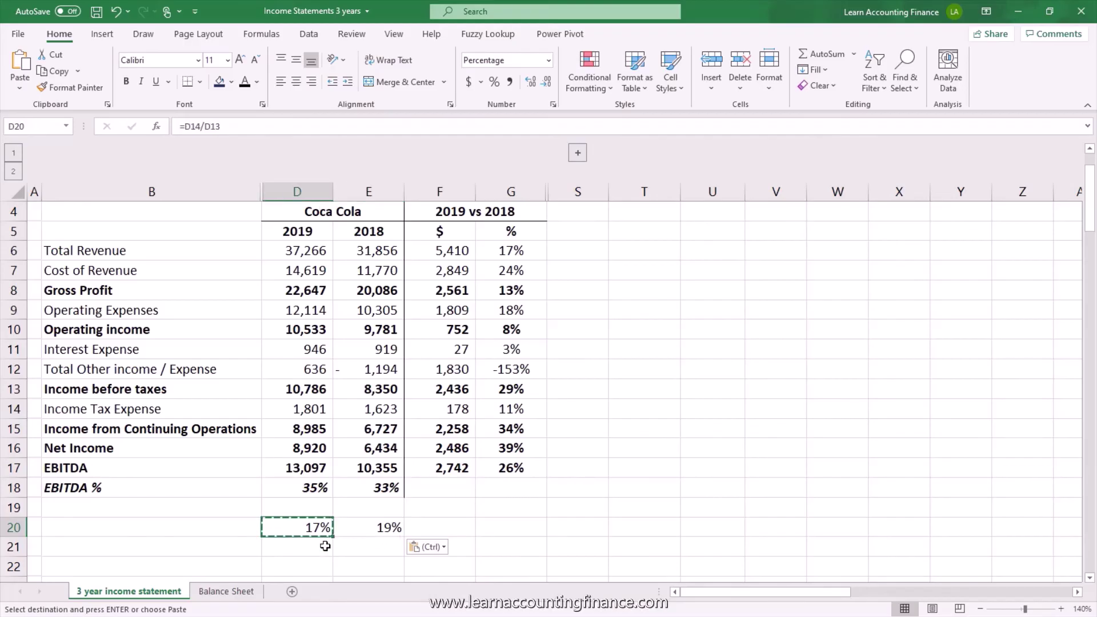
left_click(318, 411)
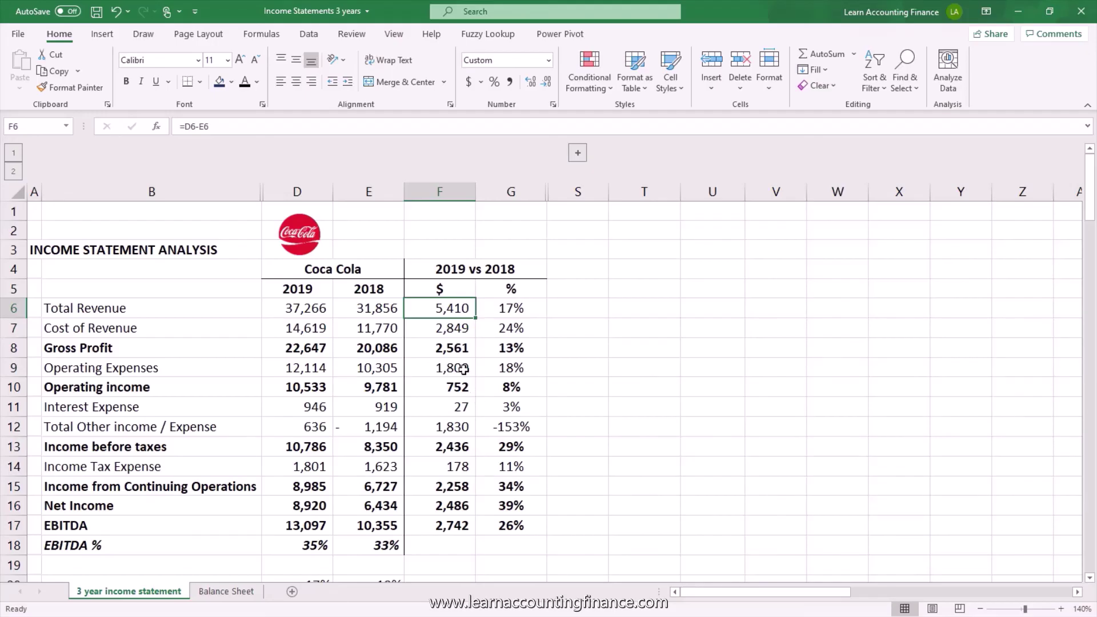
left_click(463, 272)
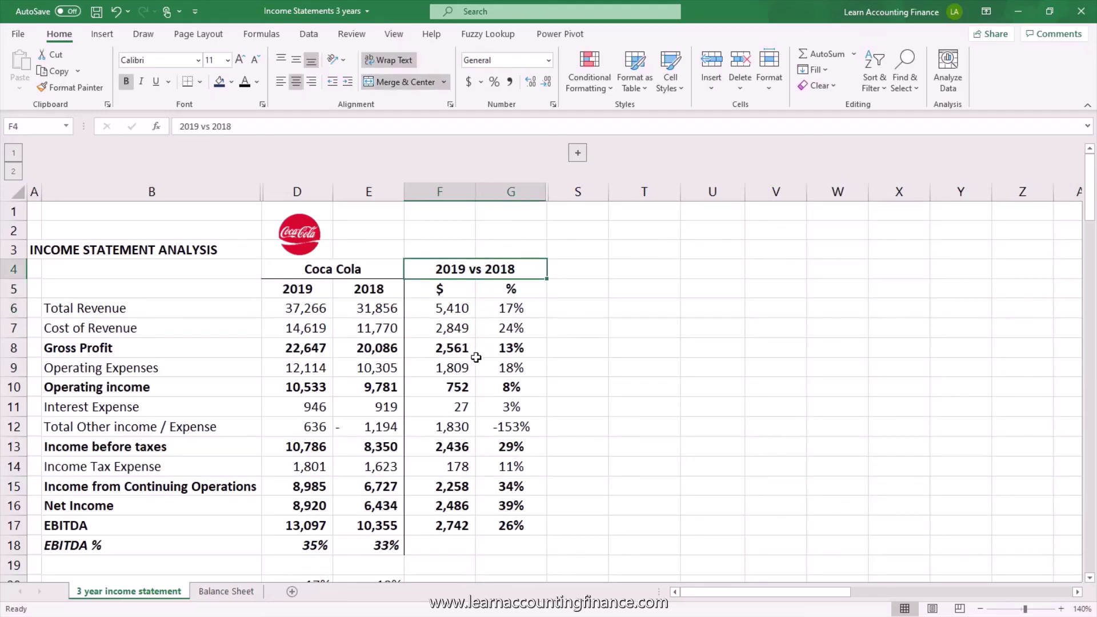
left_click(448, 310)
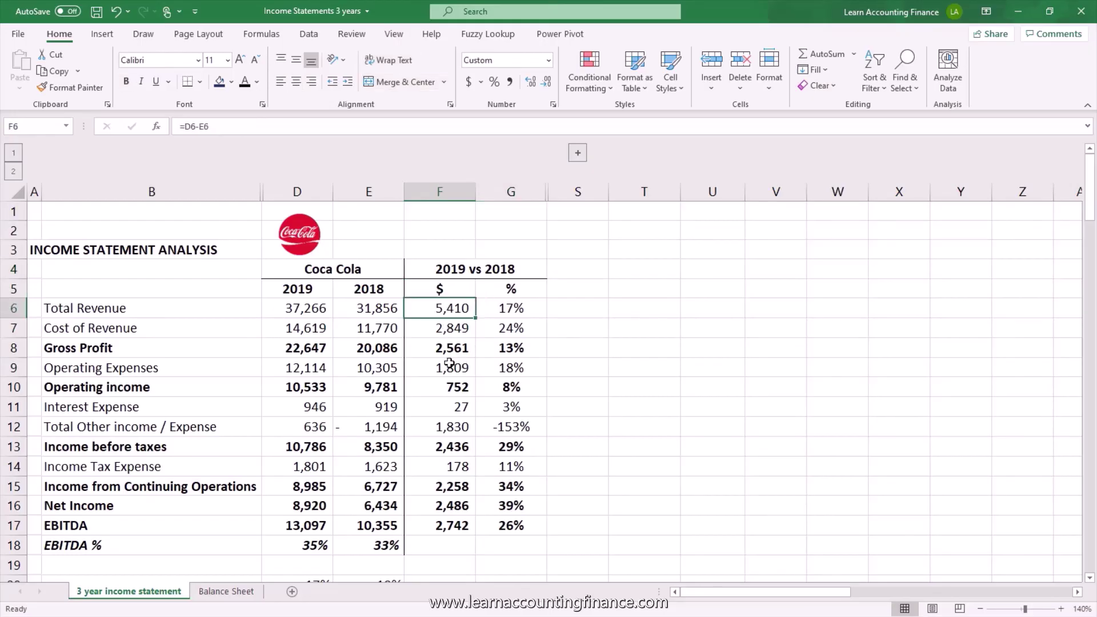
left_click(512, 310)
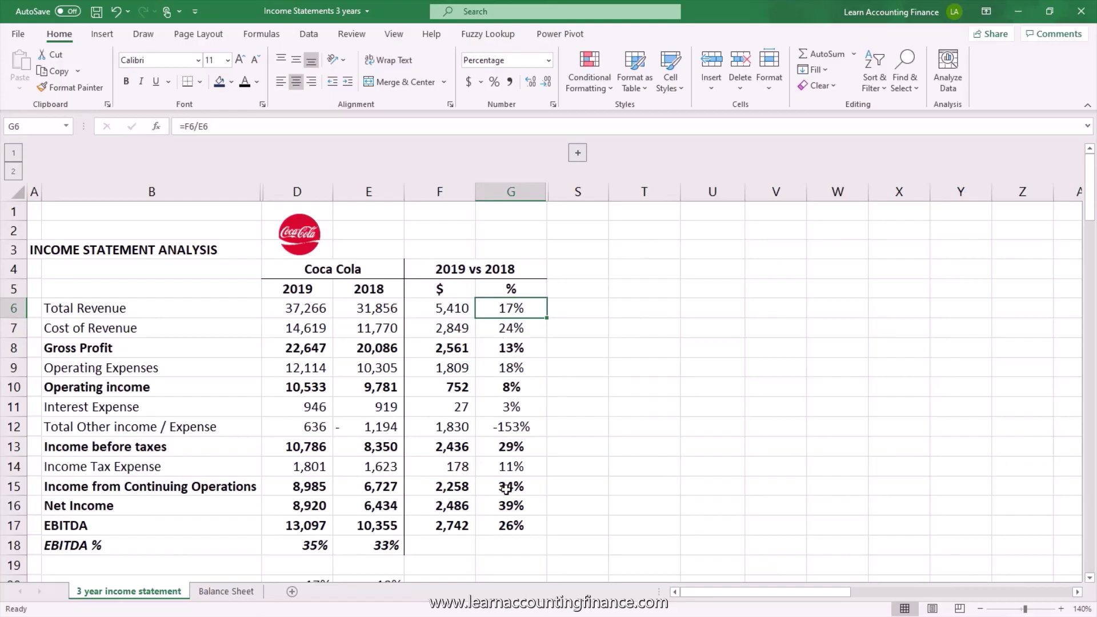
left_click(465, 530)
left_click(502, 524)
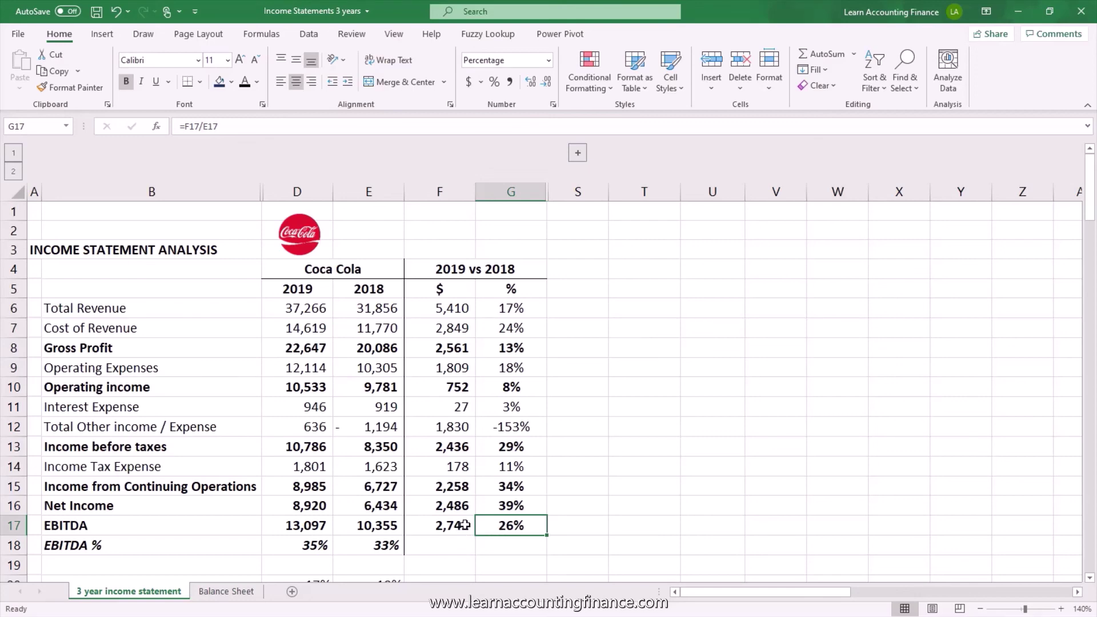
left_click(381, 426)
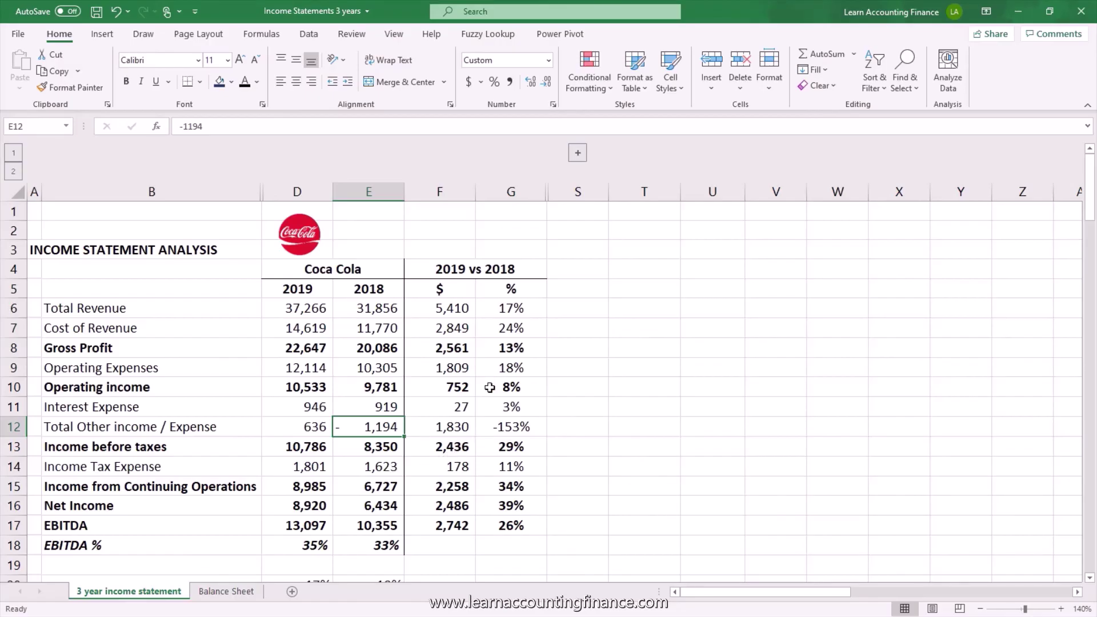
left_click(460, 334)
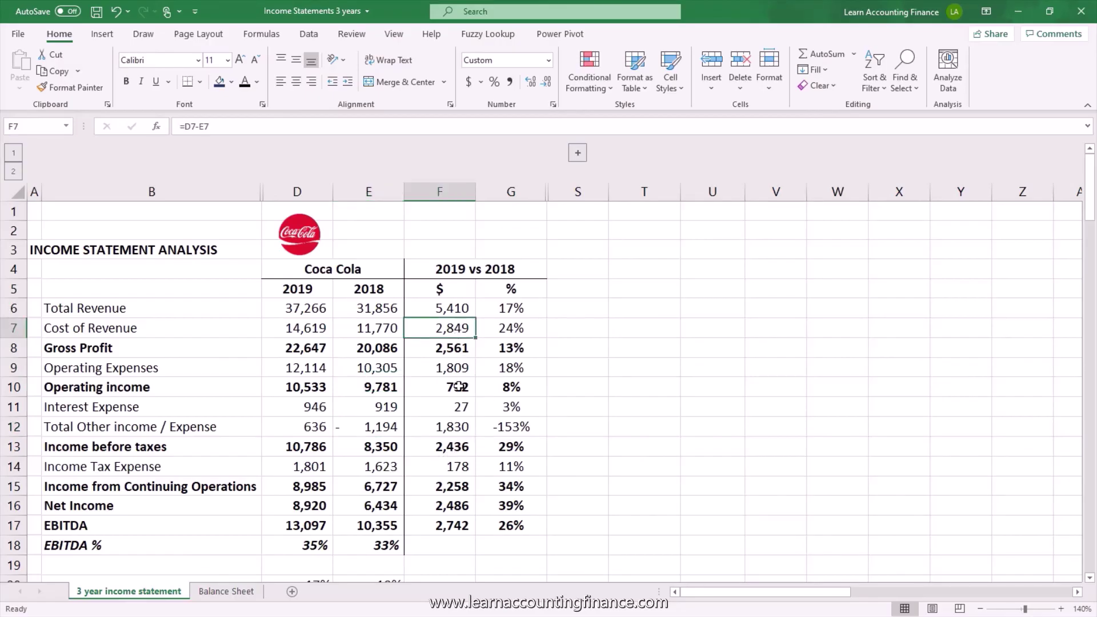
left_click(499, 332)
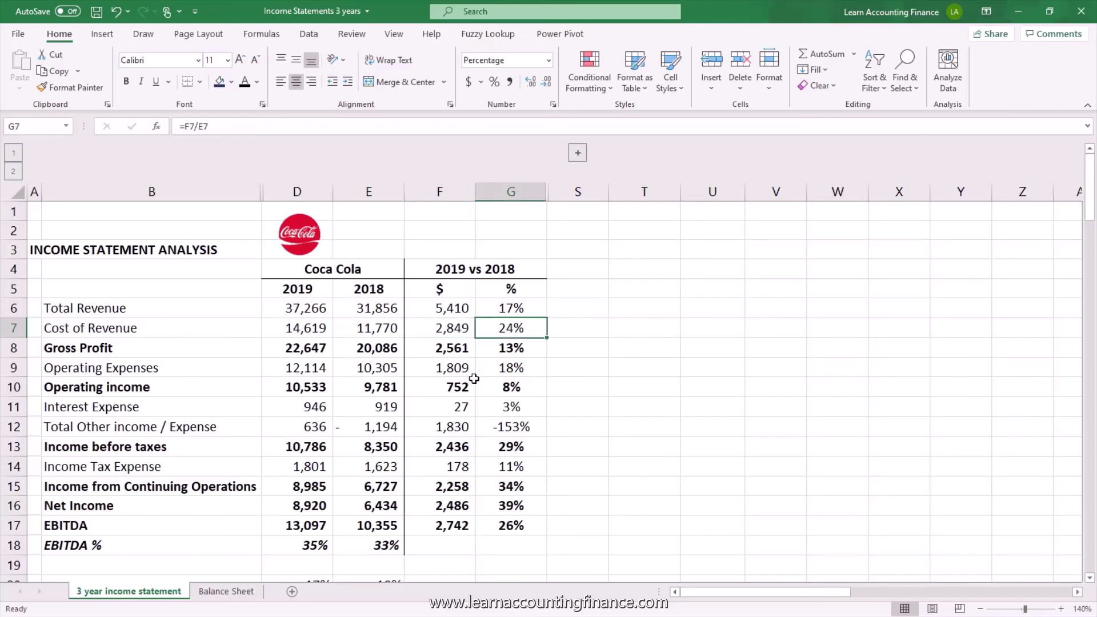
left_click(463, 367)
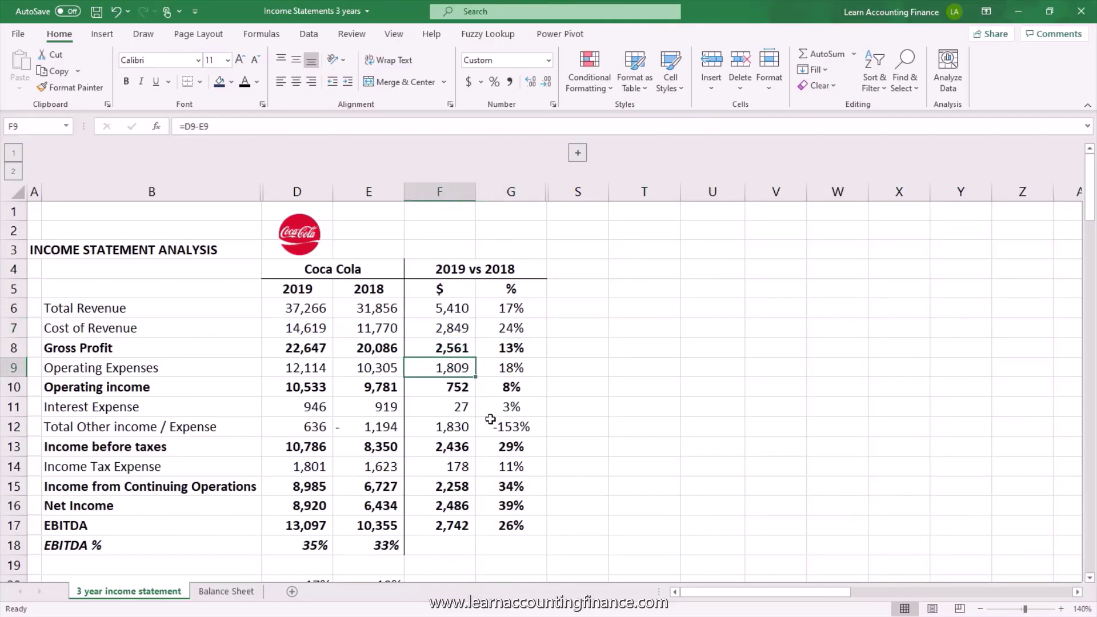
left_click(511, 372)
left_click(515, 309)
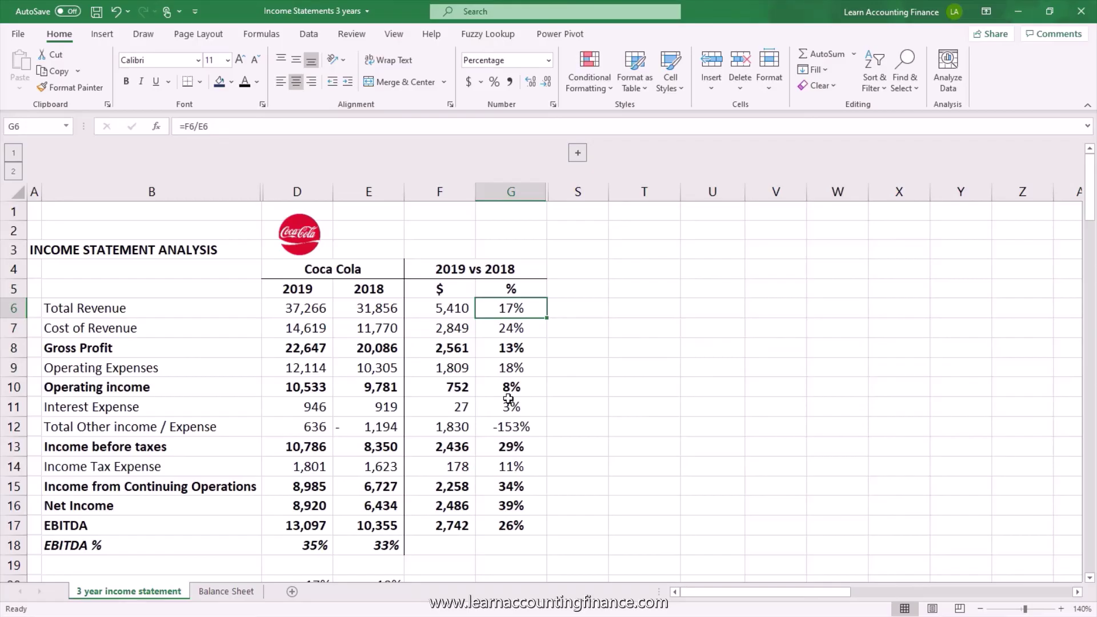
left_click(463, 330)
left_click(466, 369)
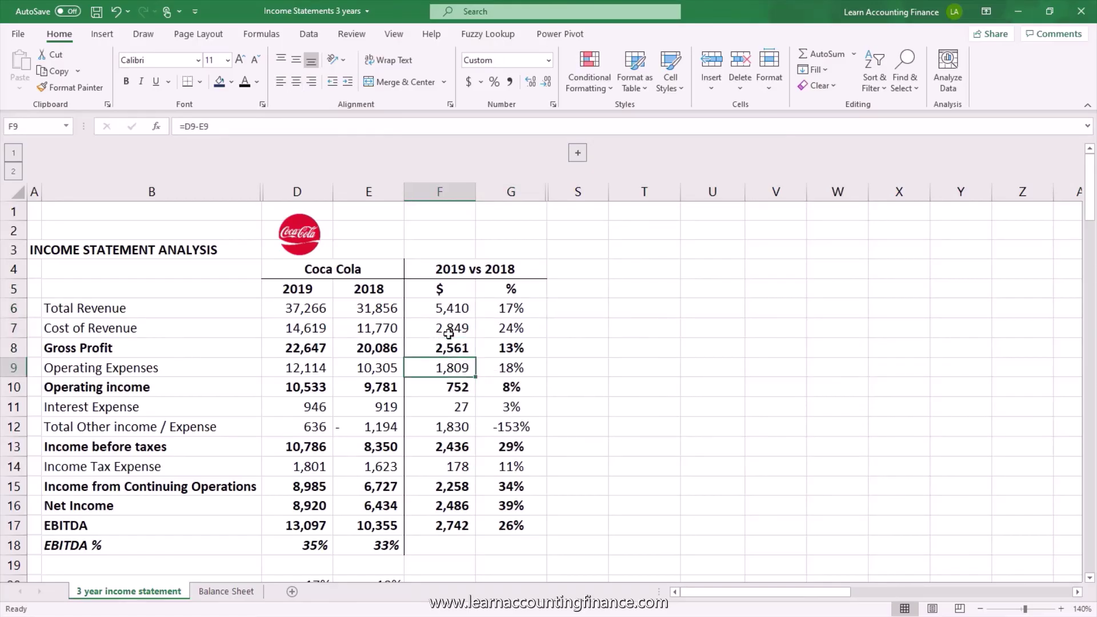
left_click(449, 332)
left_click(451, 368)
left_click(451, 309)
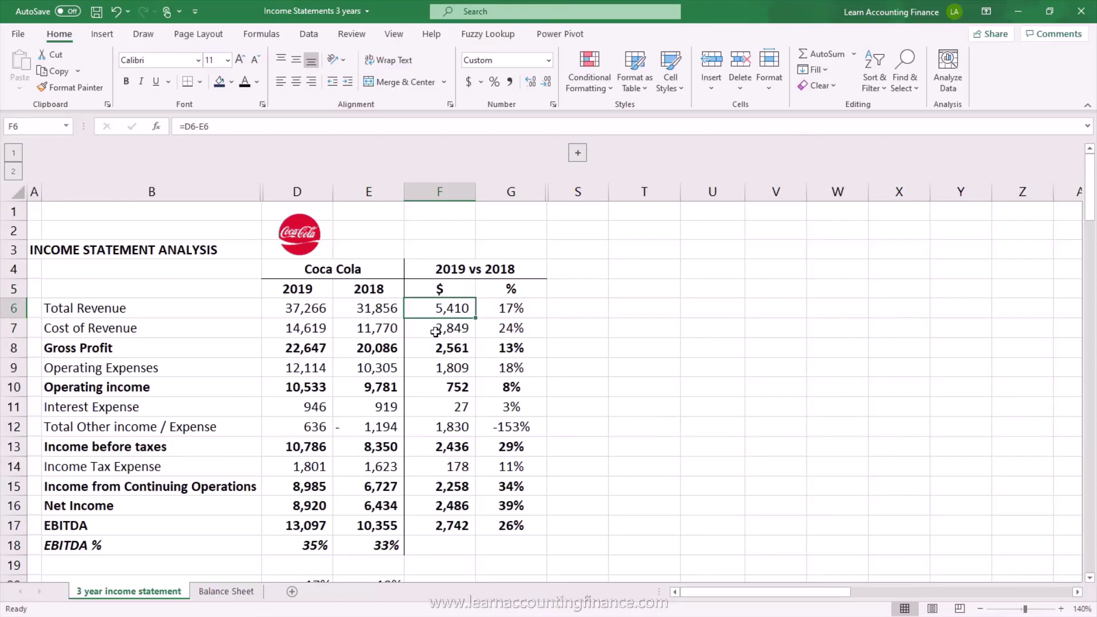
left_click_drag(329, 308, 377, 309)
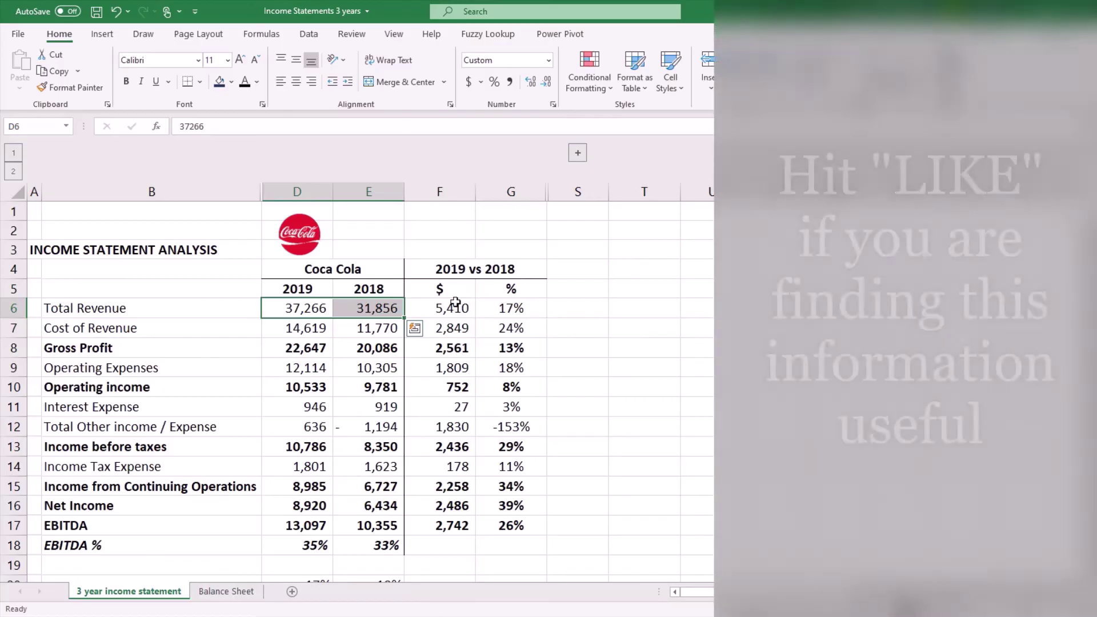
left_click_drag(449, 307, 509, 508)
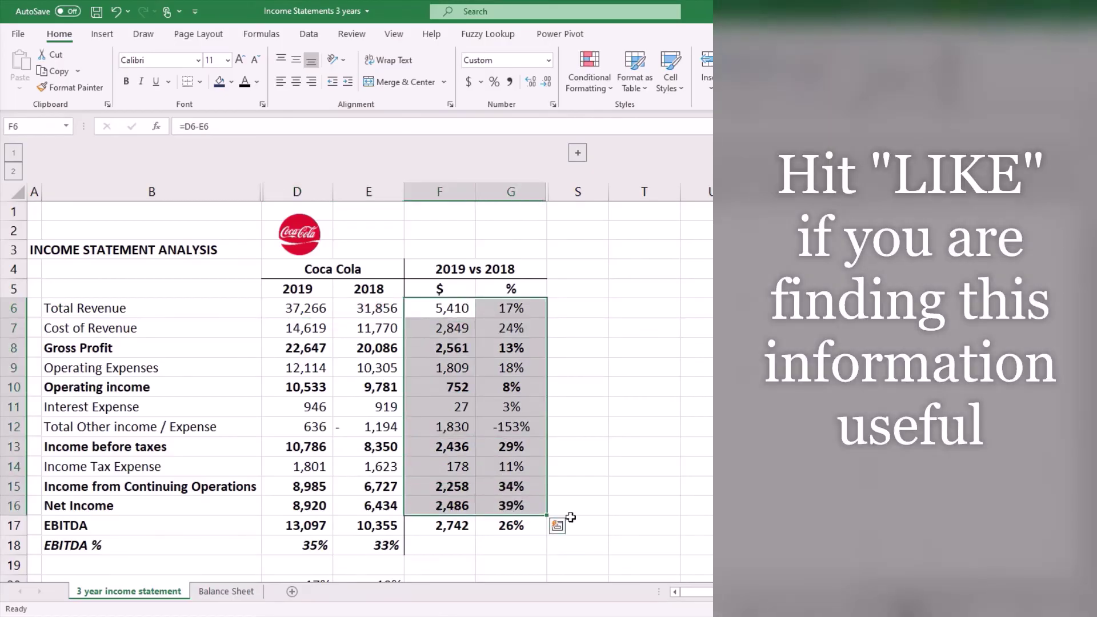